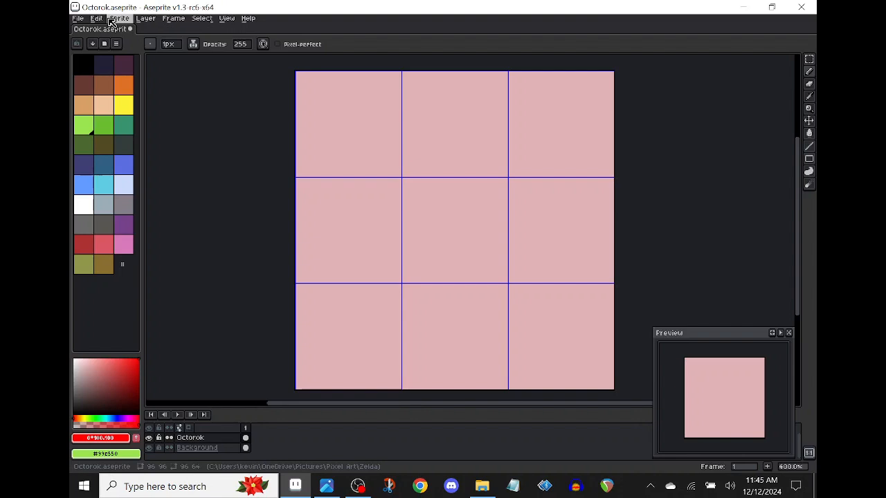
Open the preferences and review the General, Tablet, Files, Color, Alerts and Selection sections, finishing on the Editor options.
left_click(101, 20)
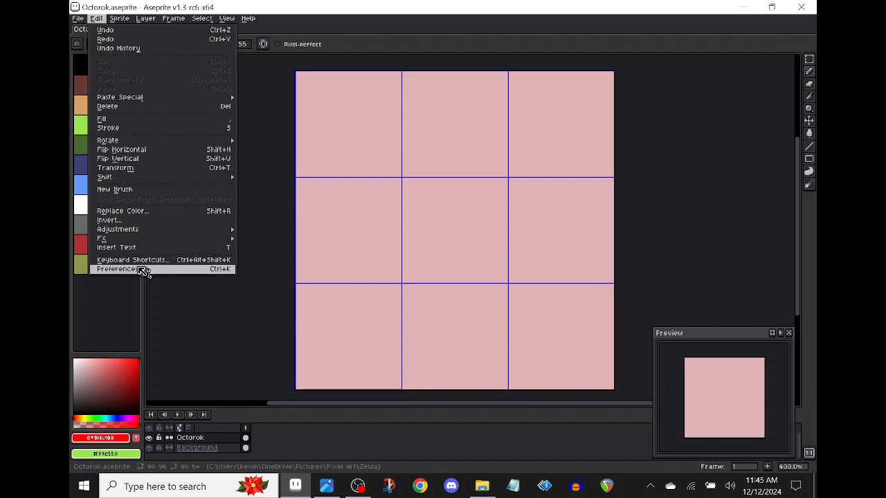
left_click(155, 269)
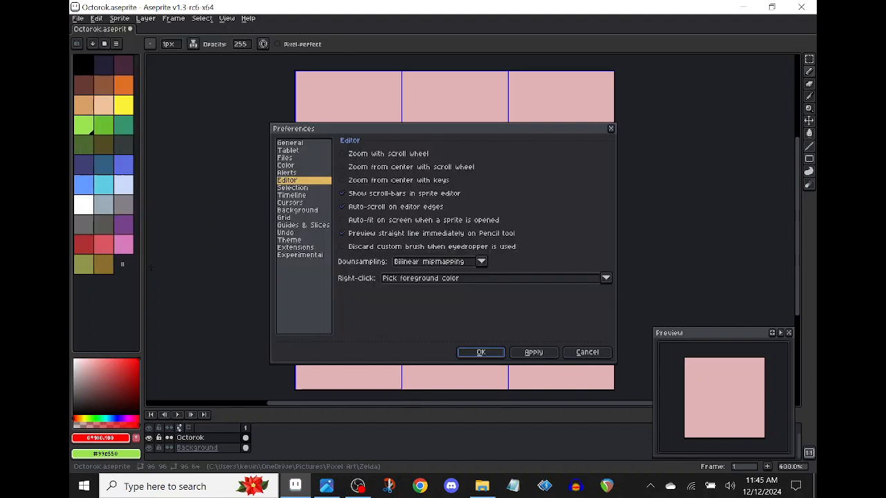
left_click(299, 144)
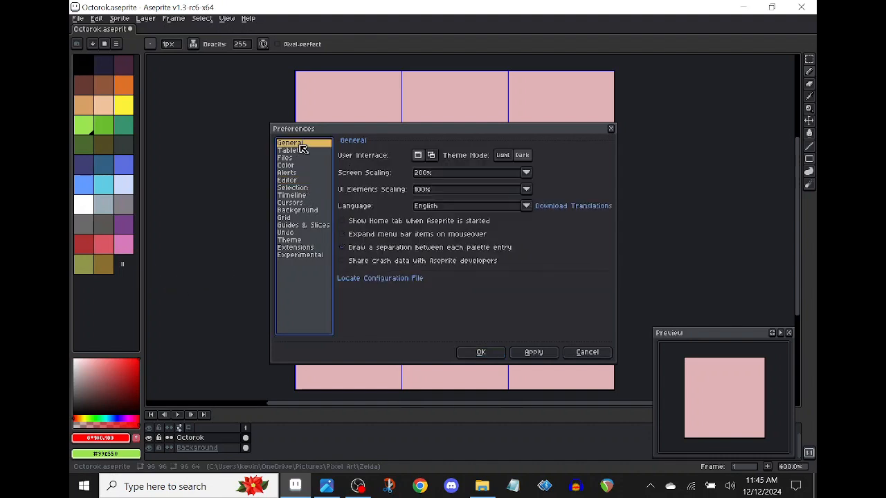
left_click(302, 150)
left_click(304, 158)
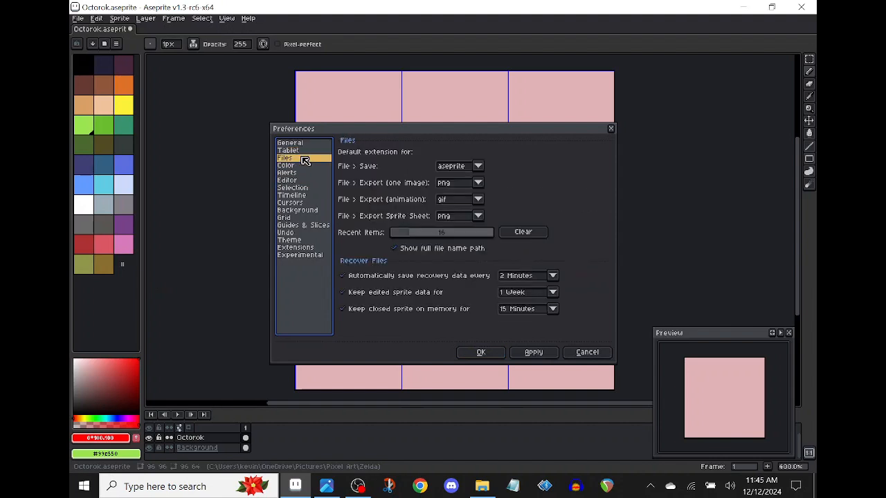
left_click(302, 166)
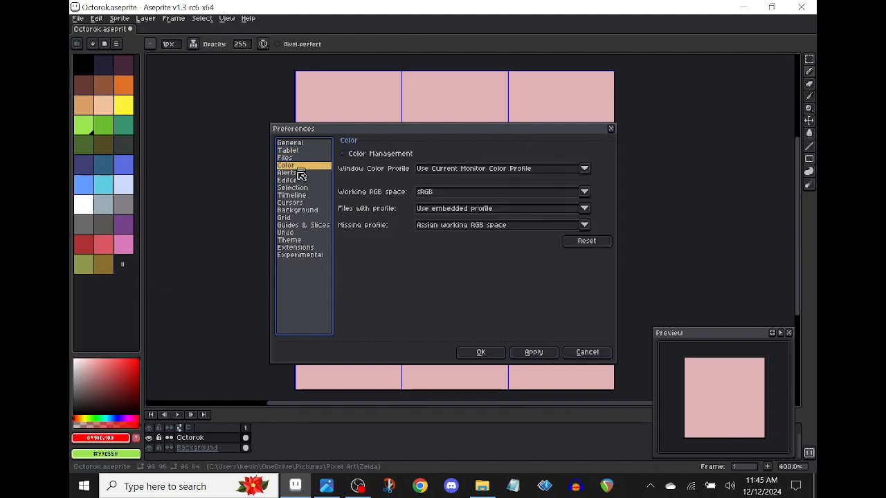
left_click(300, 174)
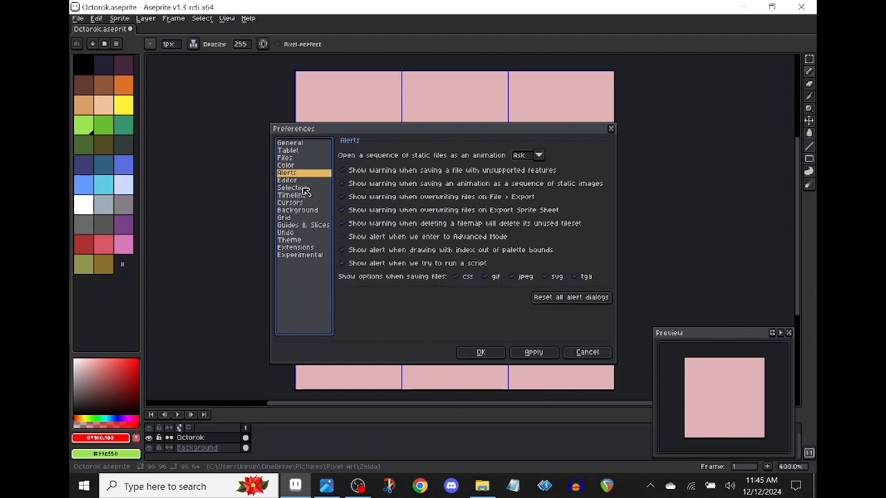
left_click(302, 181)
left_click(304, 189)
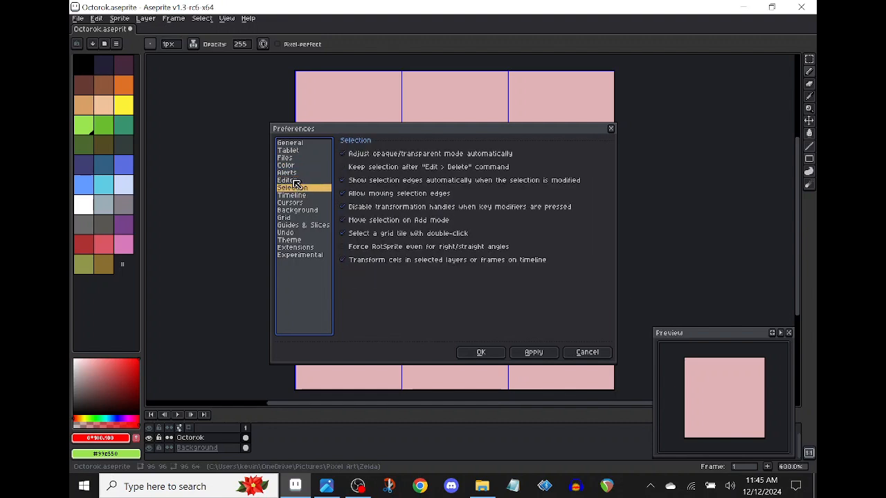
left_click(301, 180)
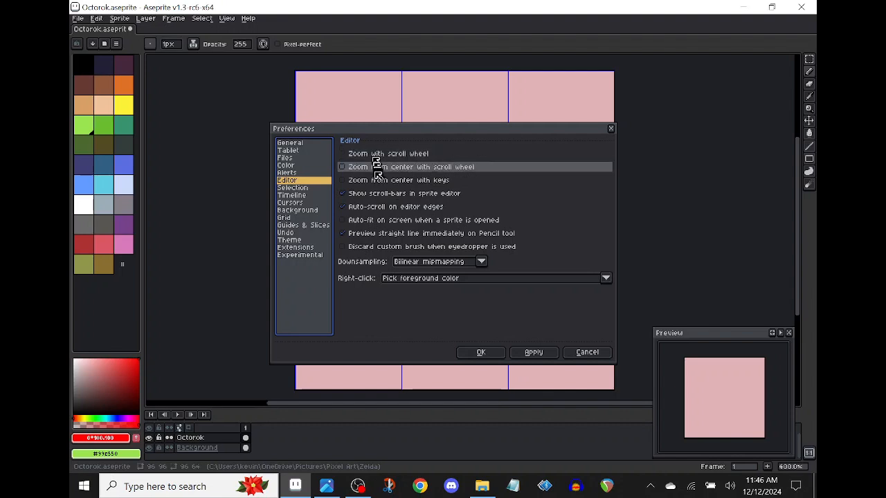
Review the Extensions, Background, Grid, Guides & Slices and Theme preferences, and close the dialog without applying changes.
left_click(315, 250)
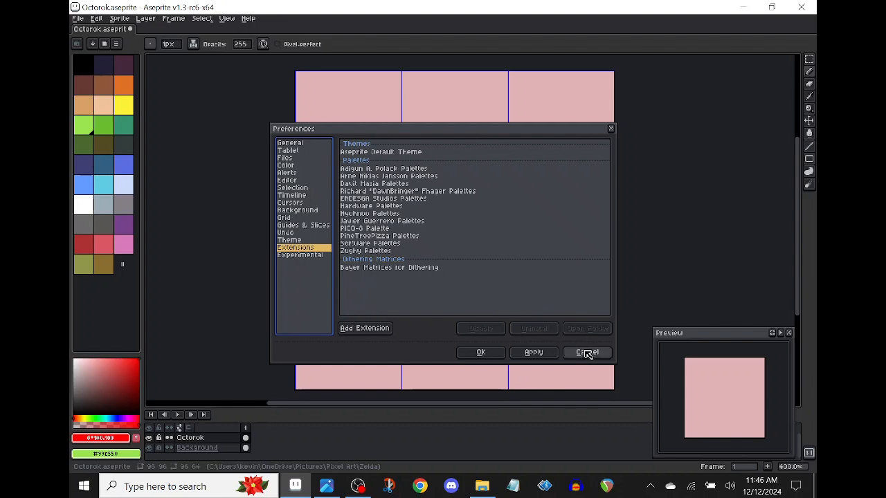
left_click(296, 210)
left_click(294, 217)
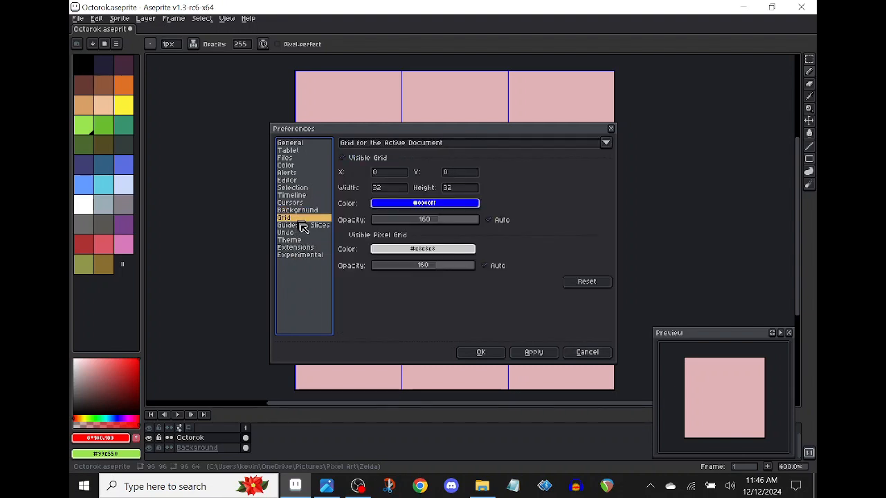
left_click(302, 225)
left_click(303, 240)
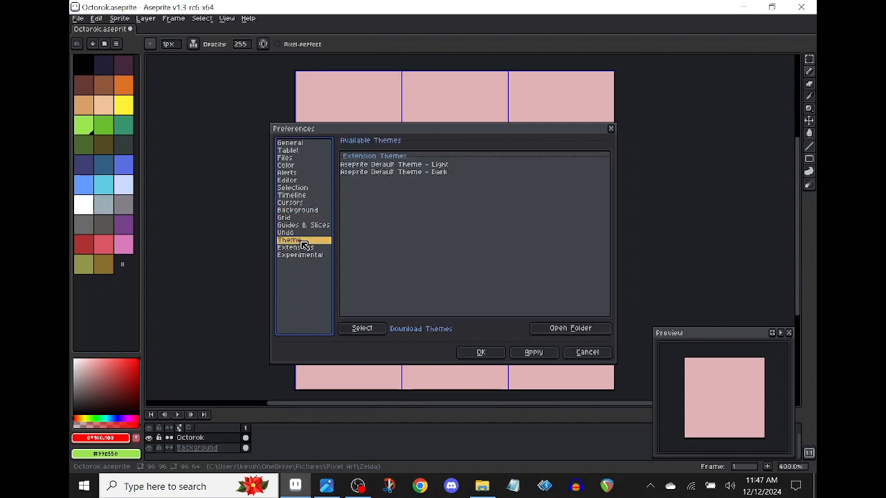
left_click(569, 353)
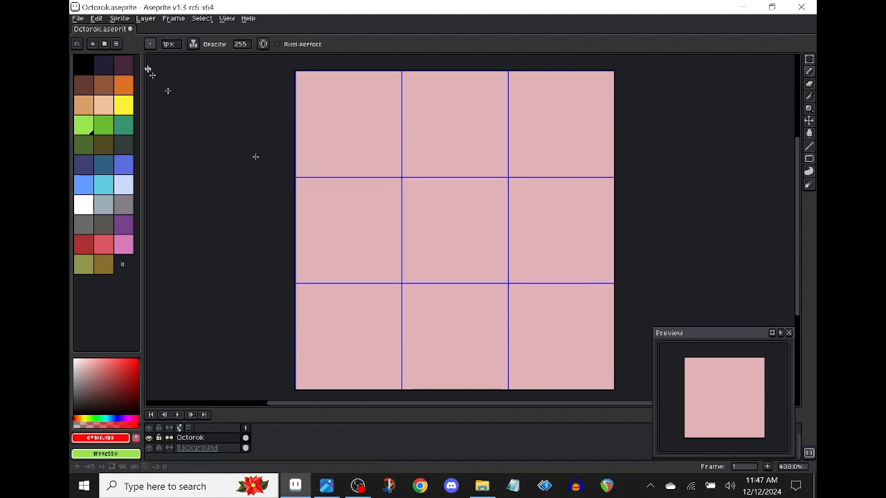
Open the keyboard shortcuts dialog and look through its categories from Menus to Drag Value.
left_click(97, 19)
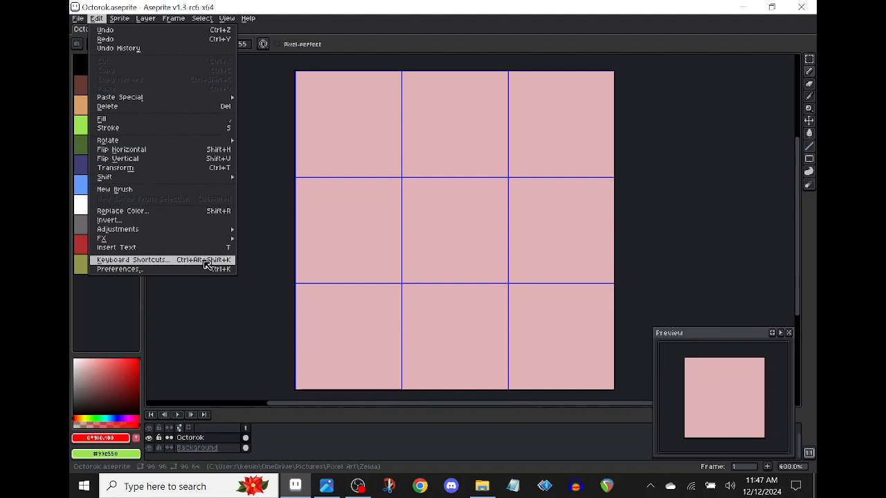
left_click(207, 262)
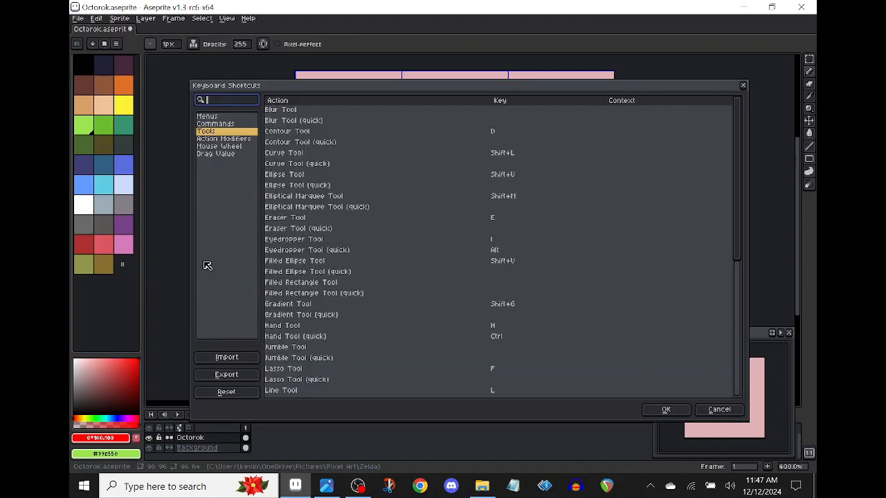
left_click(211, 116)
left_click(229, 127)
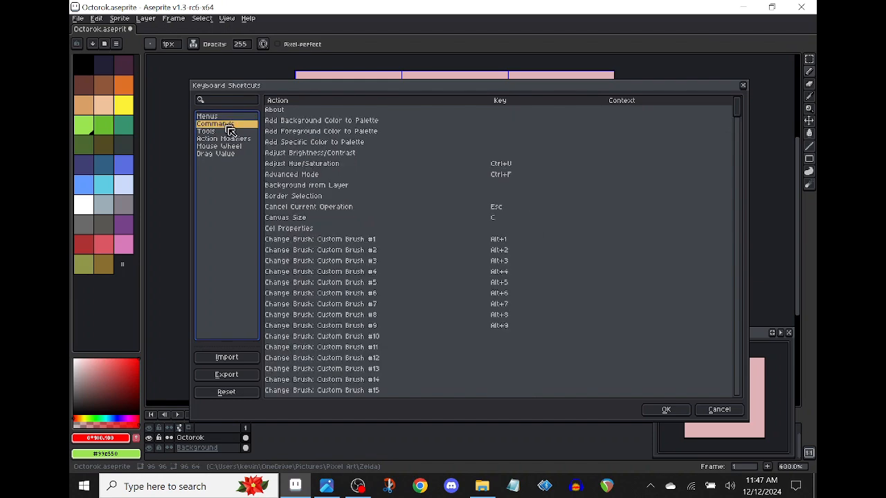
left_click(231, 132)
left_click(242, 139)
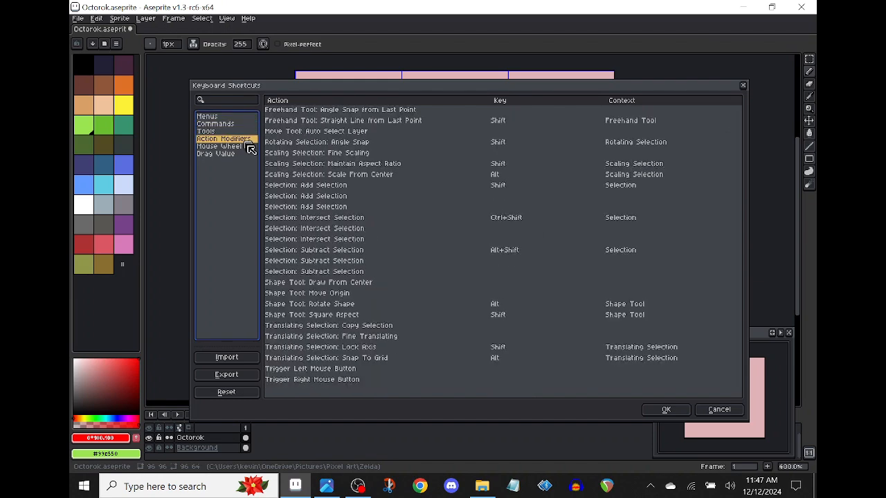
left_click(241, 147)
left_click(234, 154)
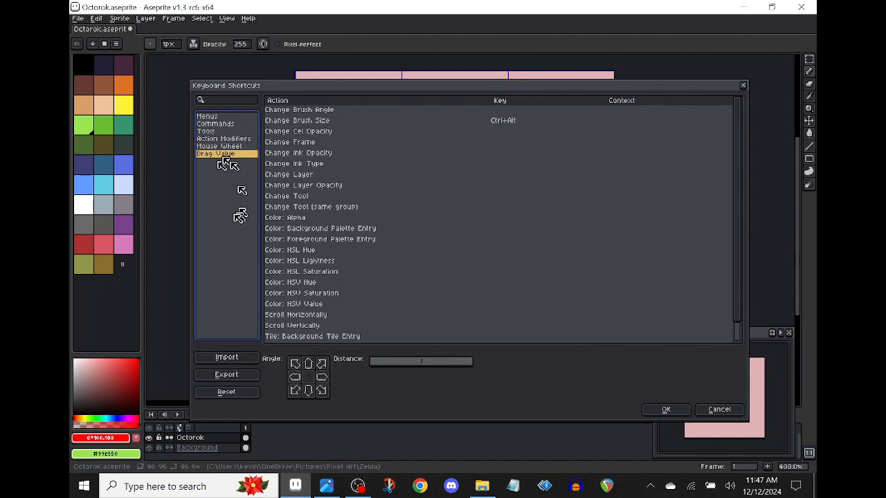
Examine the shortcuts assigned to the tools, including the Pencil Tool's key assignment, without changing it.
left_click(220, 126)
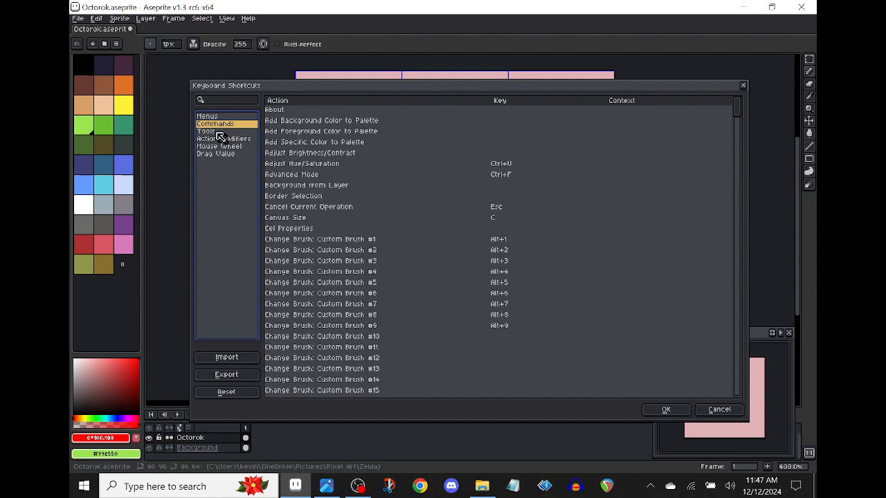
left_click(219, 133)
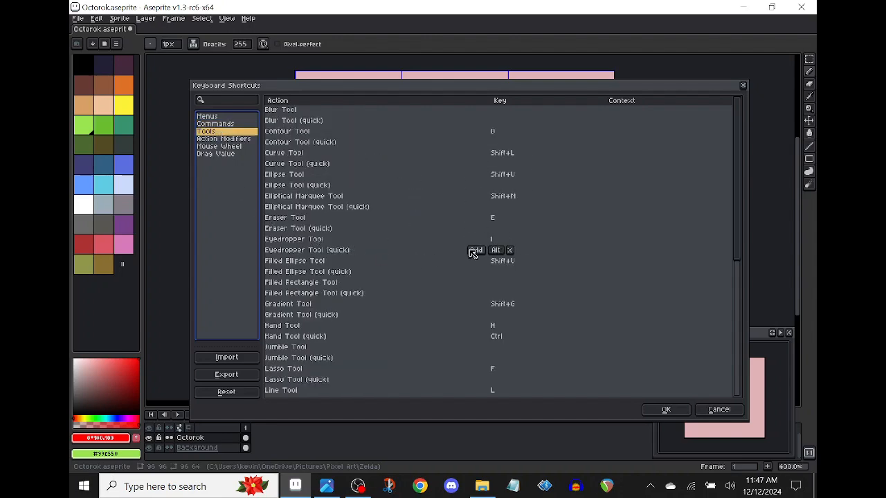
scroll(470, 251, "down", 4)
scroll(473, 254, "down", 2)
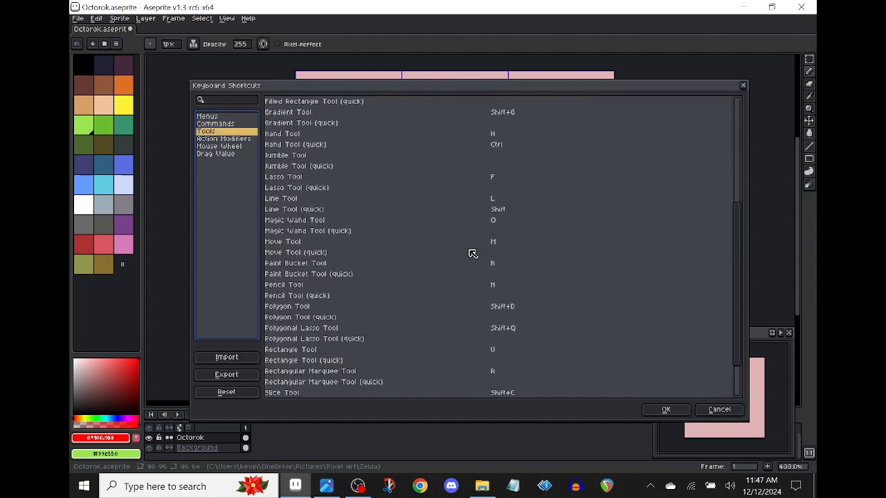
left_click(303, 271)
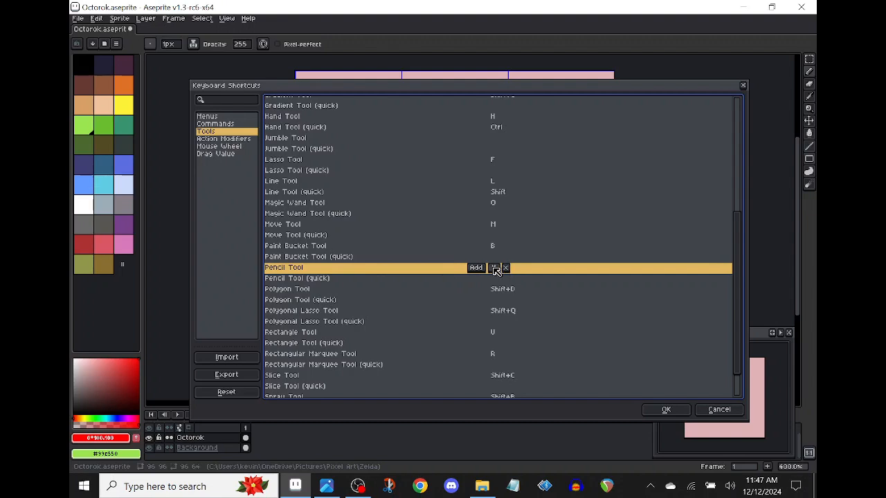
left_click(495, 269)
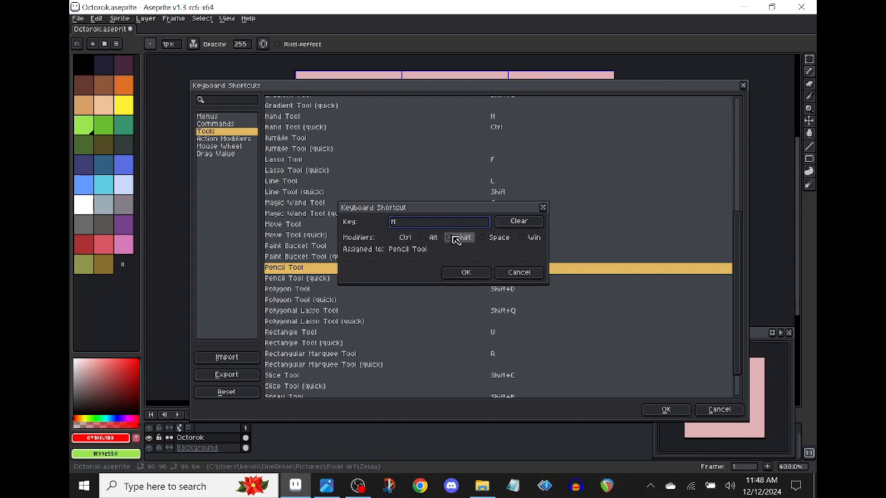
left_click(512, 276)
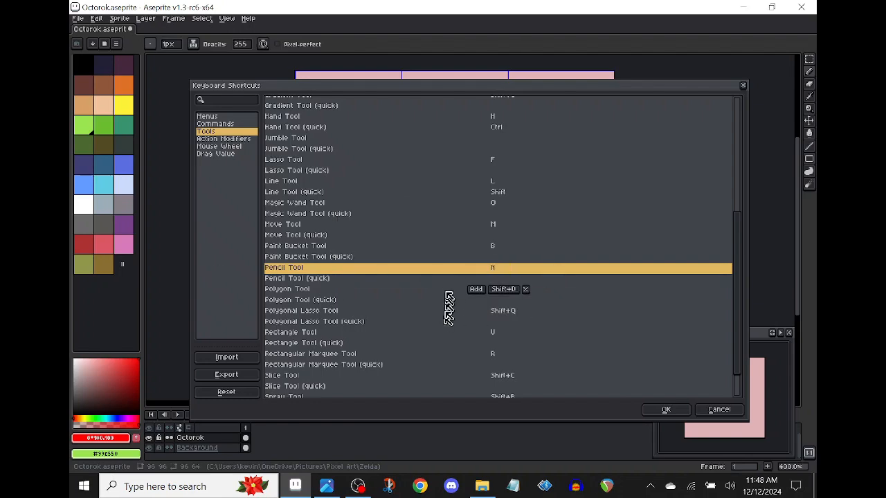
scroll(438, 267, "up", 6)
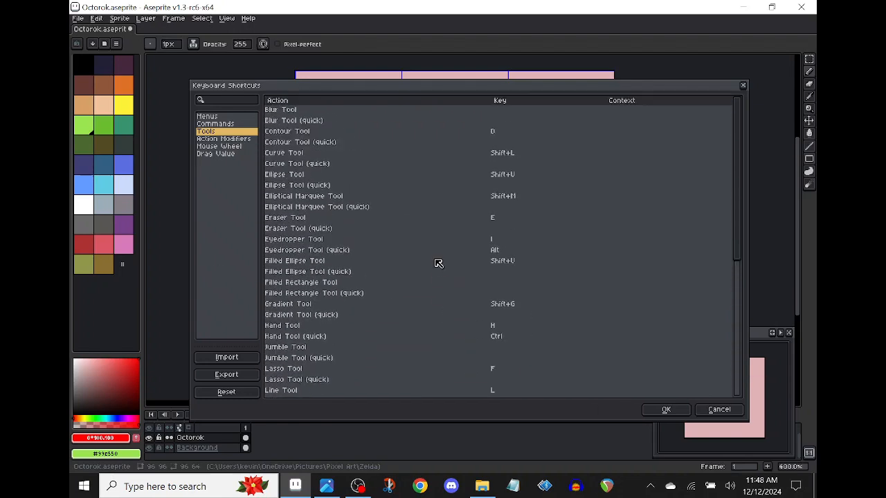
scroll(437, 264, "down", 7)
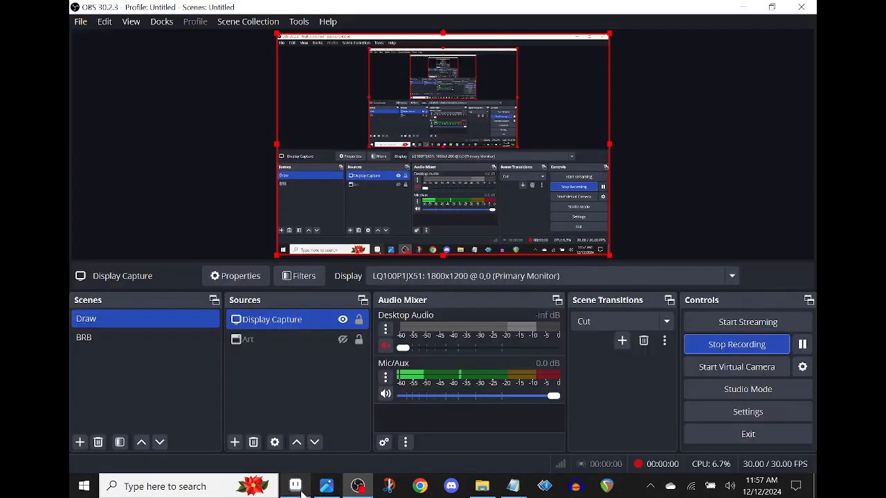
Switch from OBS to Aseprite, view the octorok.png reference in the image viewer, and return to the Aseprite canvas.
left_click(299, 490)
mouse_move(220, 270)
left_mouse_down()
mouse_move(237, 256)
mouse_move(234, 243)
mouse_move(225, 256)
left_mouse_up()
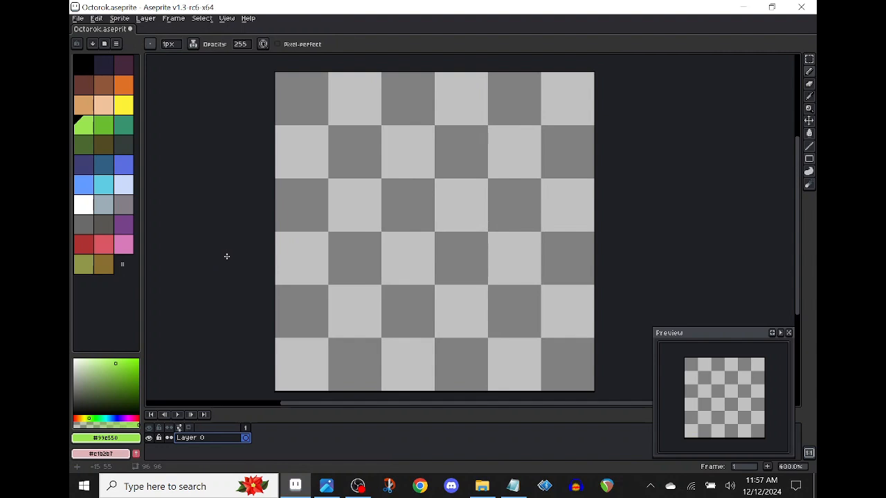
left_click_drag(225, 255, 259, 282)
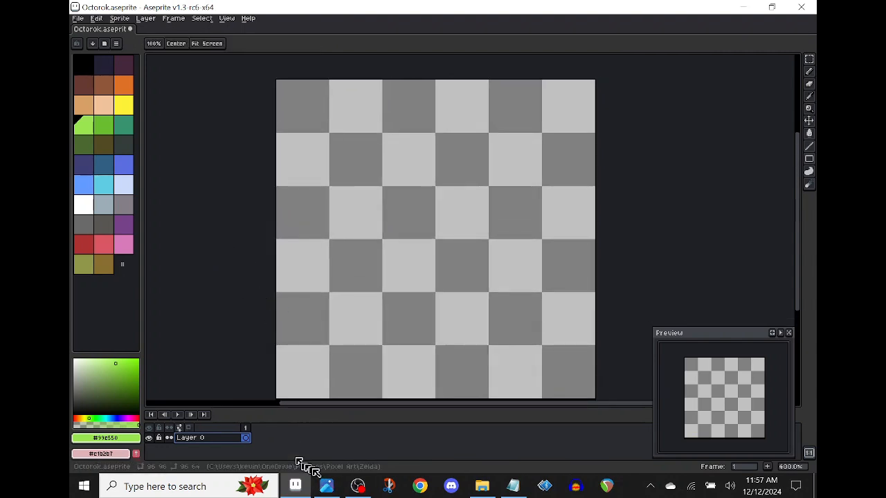
left_click(325, 487)
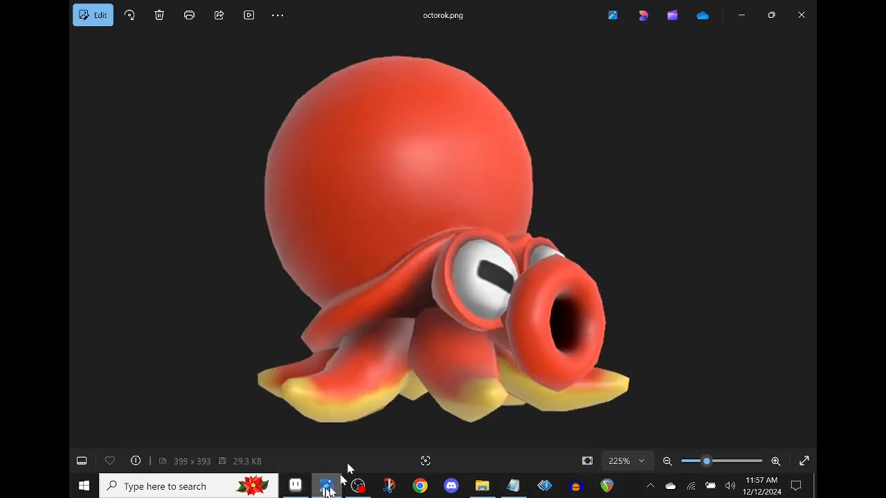
mouse_move(304, 492)
left_click(310, 458)
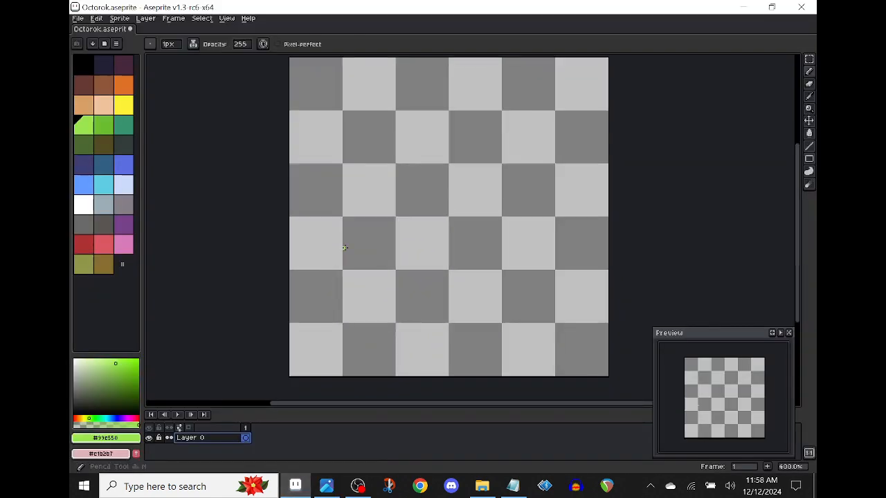
Add a new layer above Layer 0.
left_click(350, 315, "shift")
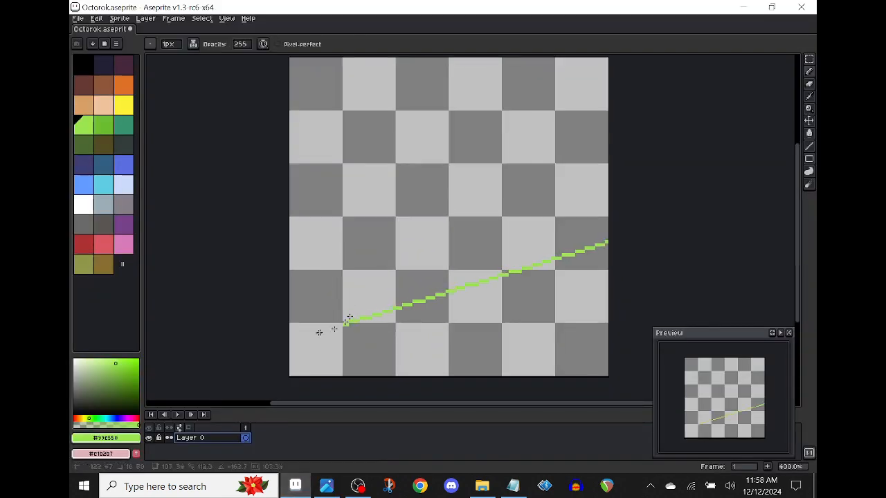
key("shift+n")
left_click(146, 18)
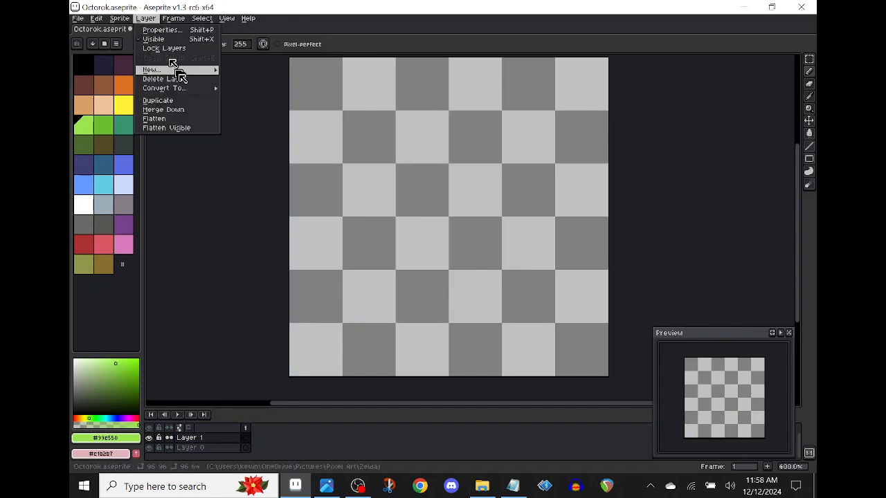
mouse_move(211, 70)
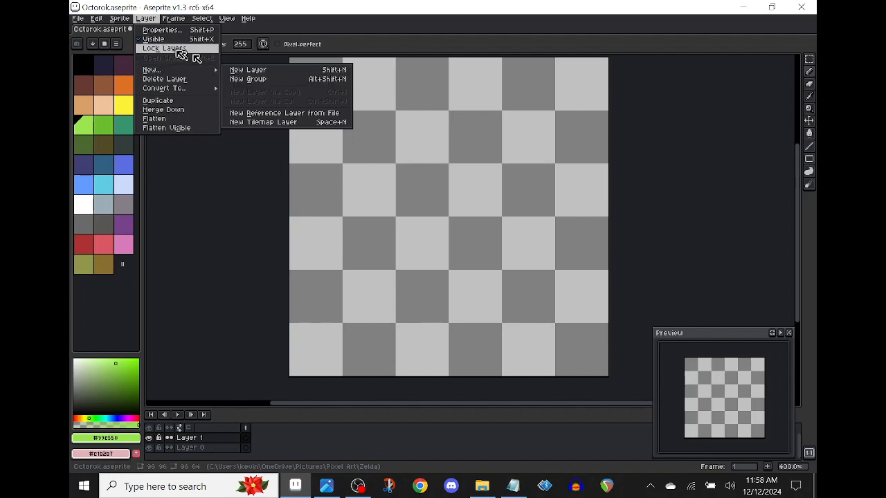
mouse_move(173, 18)
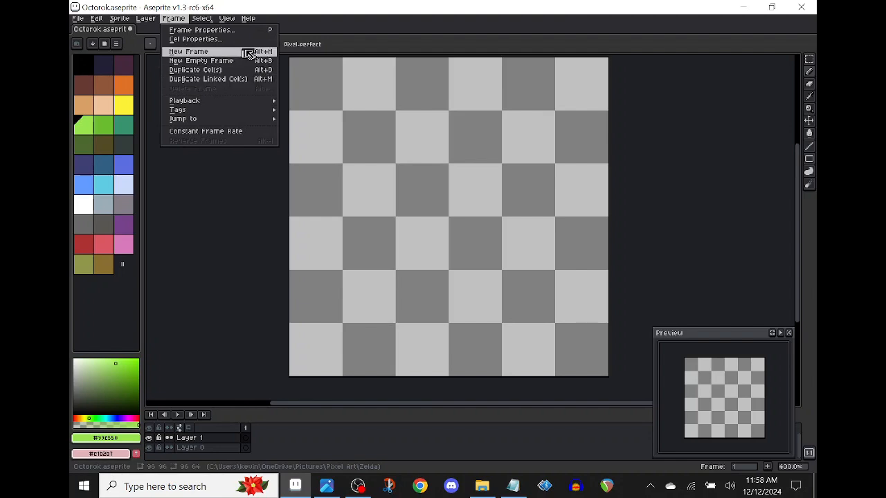
left_click(146, 20)
Rename Layer 0 as Background.
left_click(208, 447)
double_click(225, 448)
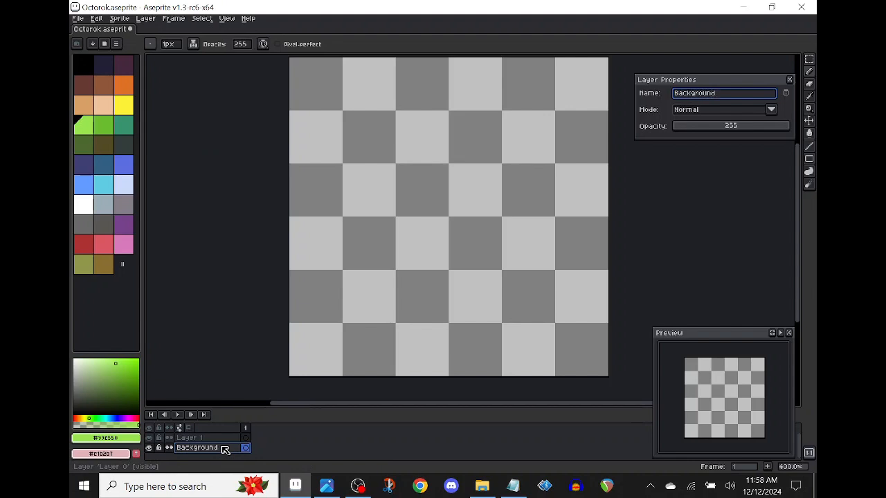
type("Background")
key("Return")
Rename Layer 1 as Octorok.
left_click(218, 438)
double_click(218, 440)
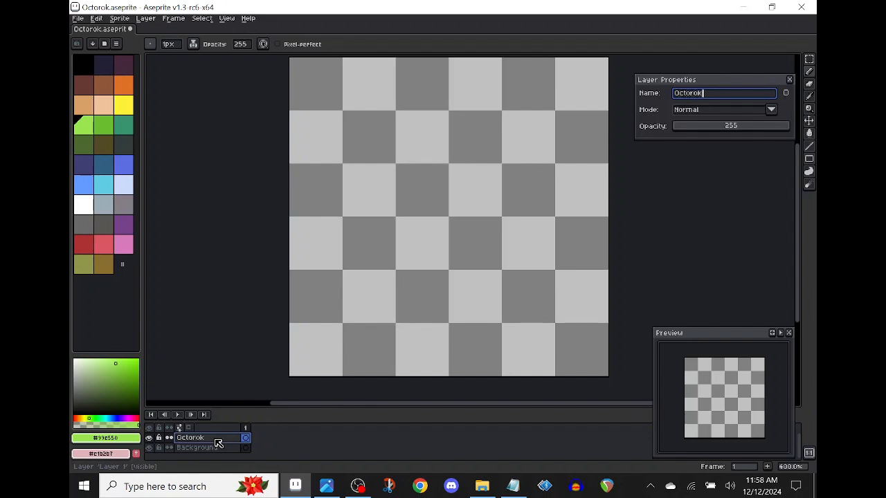
key("Return")
Fill the whole Background layer with the light pink background colour using the Paint Bucket.
key("x")
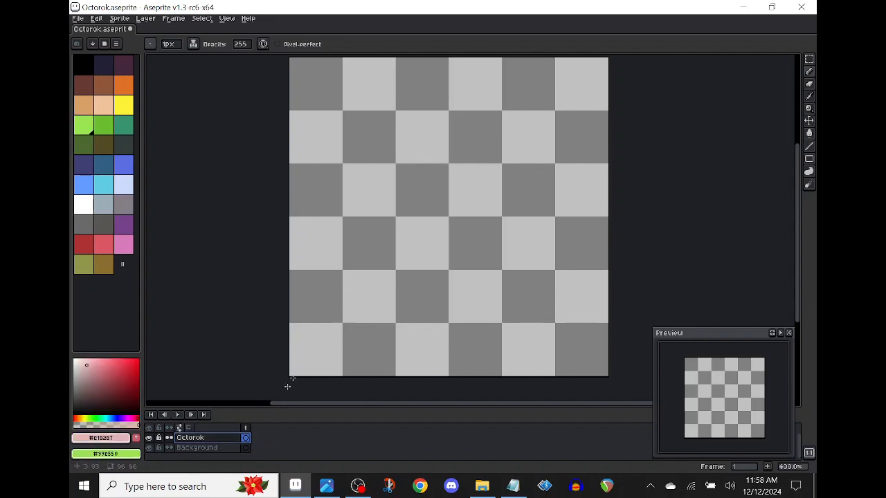
left_click(225, 448)
key("h")
key("b")
key("space")
left_click_drag(281, 285, 273, 295)
key("g")
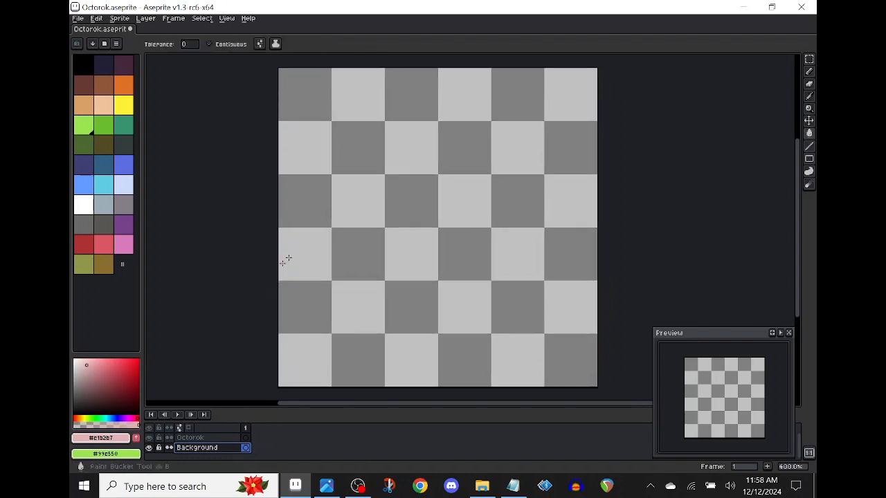
left_click(391, 217)
key("b")
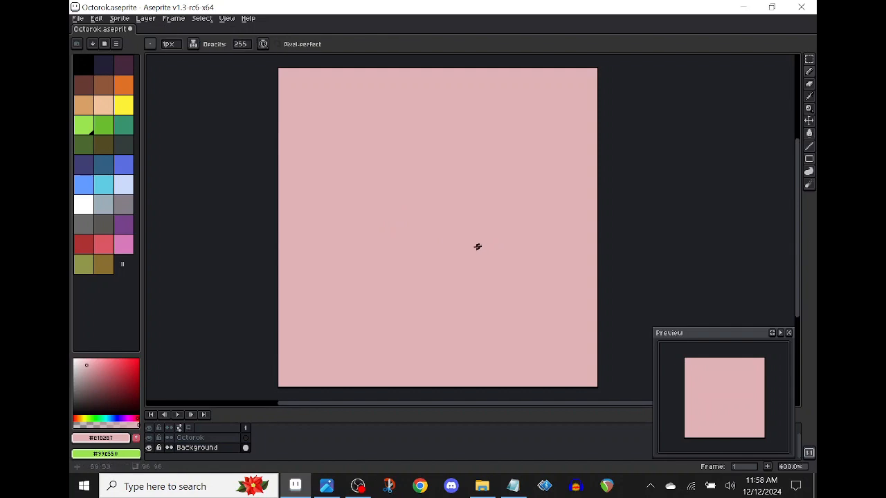
Make the Octorok layer active and choose a coral red (HSV 353, 61, 91) for the Pencil tool.
key("x")
key("x")
left_click(208, 439)
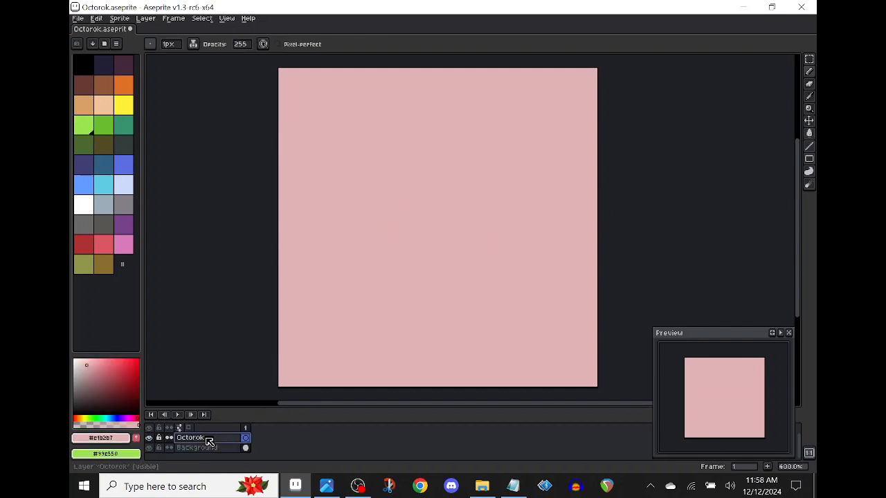
left_click(108, 366)
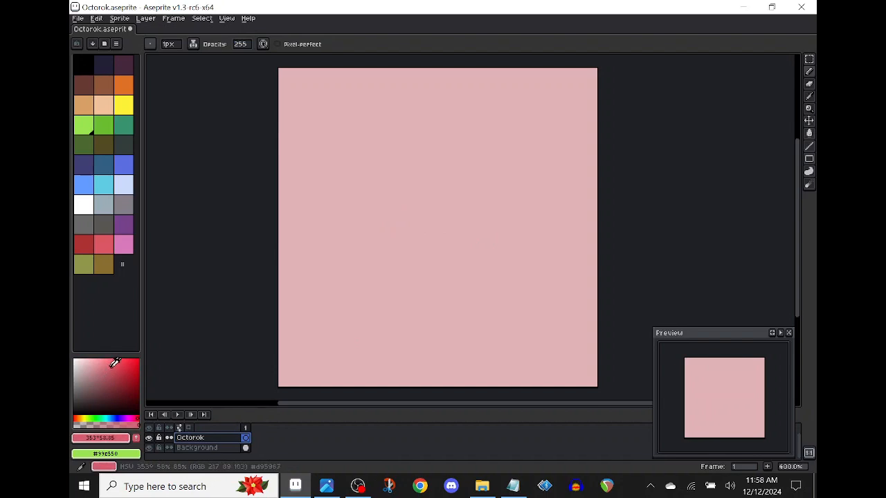
key("space")
left_click_drag(213, 301, 199, 299)
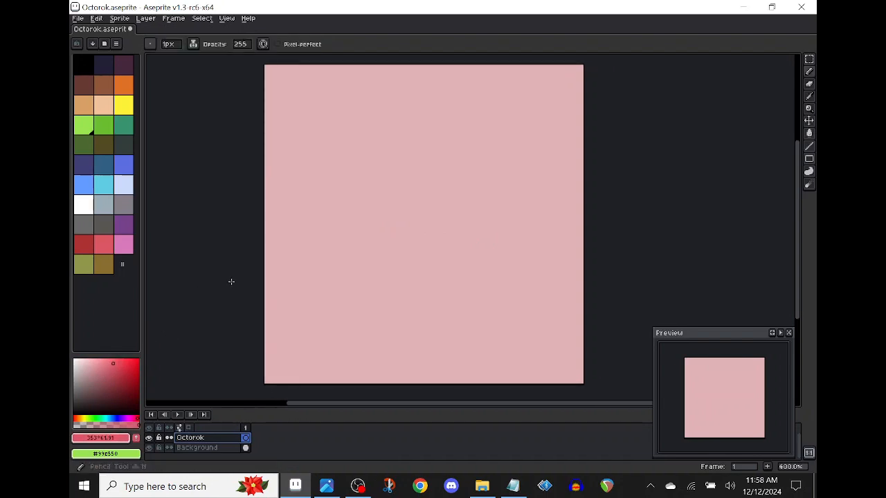
left_click(808, 74)
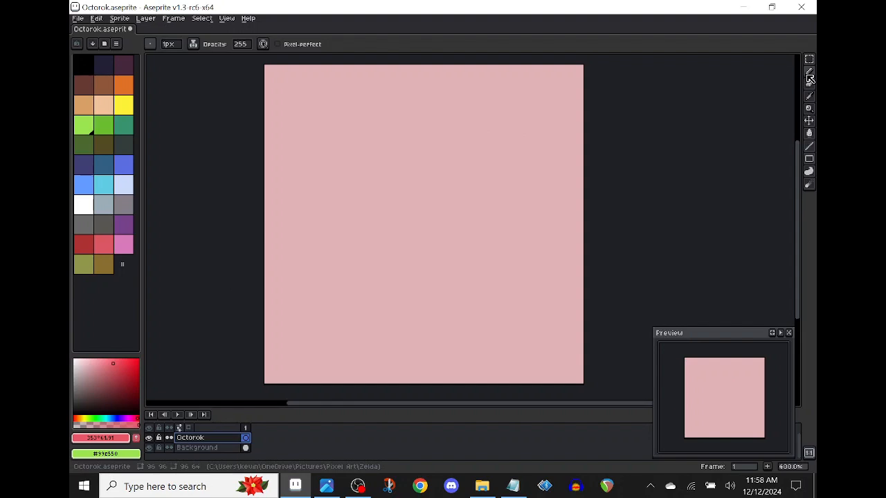
Enlarge the round Pencil brush to 6 px over the middle of the canvas.
key("space")
scroll(388, 214, "up", 1)
left_click_drag(383, 219, 382, 193)
scroll(388, 194, "up", 6)
scroll(399, 195, "down", 2)
scroll(404, 198, "up", 15)
scroll(408, 204, "down", 15)
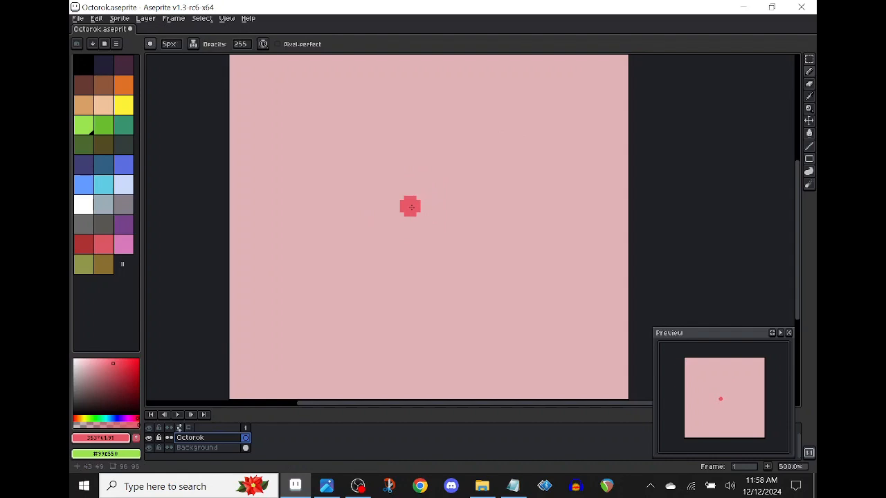
key("space")
left_click_drag(411, 206, 420, 217)
scroll(421, 218, "down", 1)
scroll(421, 220, "up", 7)
scroll(422, 220, "down", 7)
scroll(421, 219, "down", 1)
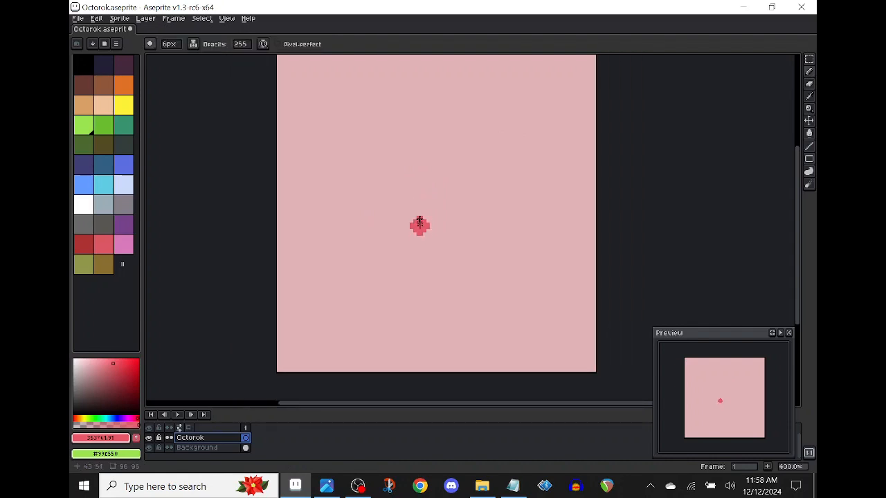
Show the canvas grid and enlarge the Pencil brush to 15 px.
scroll(420, 222, "up", 6)
key("space")
mouse_move(438, 208)
left_mouse_down()
mouse_move(457, 234)
mouse_move(415, 184)
mouse_move(398, 207)
mouse_move(426, 224)
left_mouse_up()
key("ctrl+apostrophe")
scroll(419, 183, "up", 2)
scroll(401, 216, "up", 1)
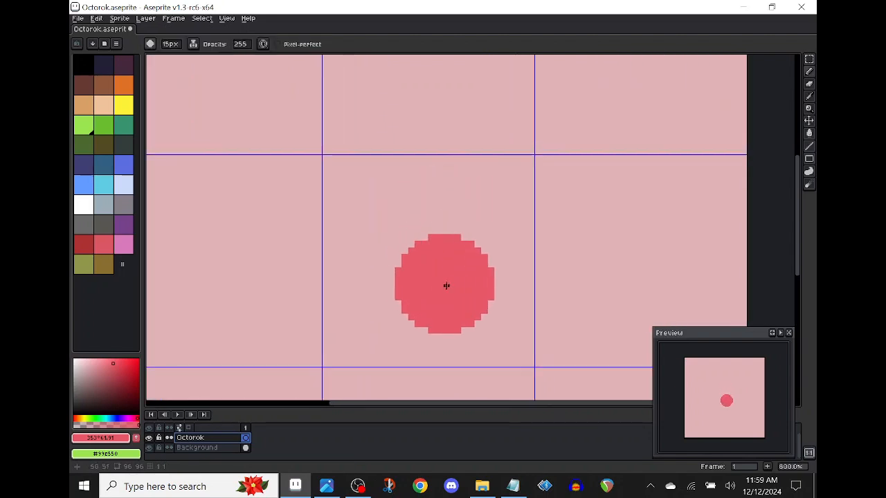
Set the brush size to 16 px and stamp a round red body in the lower part of the middle grid cell.
scroll(437, 281, "up", 4)
scroll(435, 282, "down", 4)
scroll(426, 296, "up", 1)
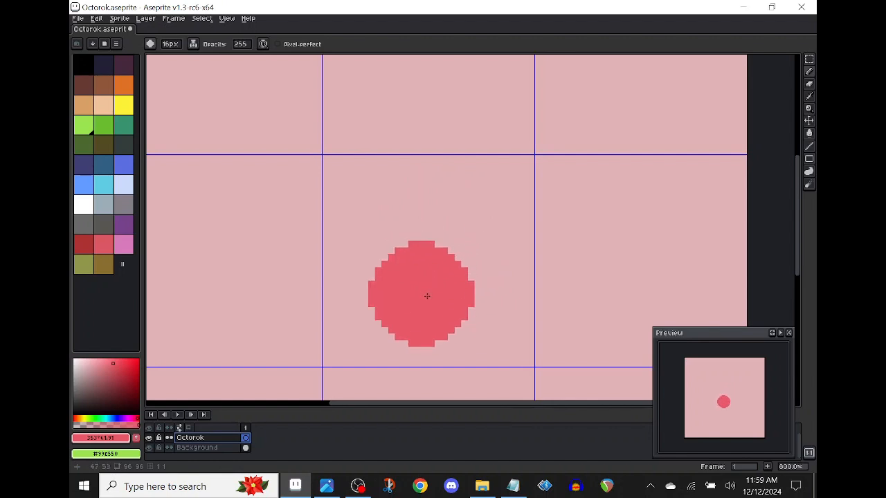
left_click(426, 296)
Reduce the brush to 1 px and draw red legs flaring out at both sides beneath the round body.
left_click_drag(441, 348, 462, 284)
scroll(458, 285, "up", 3)
scroll(387, 229, "down", 14)
scroll(392, 224, "down", 1)
mouse_move(410, 234)
left_mouse_down()
mouse_move(406, 269)
mouse_move(332, 300)
mouse_move(353, 250)
left_mouse_up()
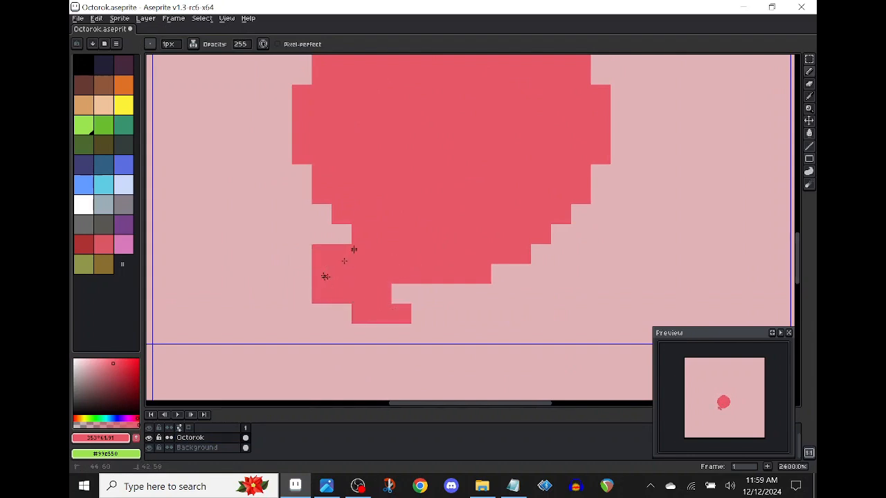
left_click_drag(325, 276, 348, 233)
left_click_drag(520, 254, 550, 296)
left_click_drag(540, 247, 579, 286)
Draw a black snout block 3 px wide and 4 px tall at the body's right edge.
key("space")
left_click_drag(636, 236, 521, 313)
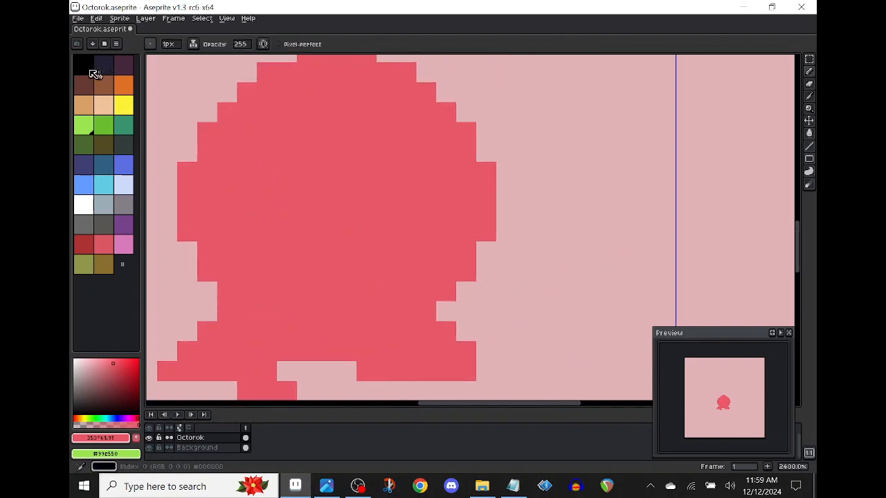
left_click(84, 64)
mouse_move(506, 231)
left_mouse_down()
mouse_move(481, 228)
mouse_move(501, 266)
mouse_move(511, 221)
left_mouse_up()
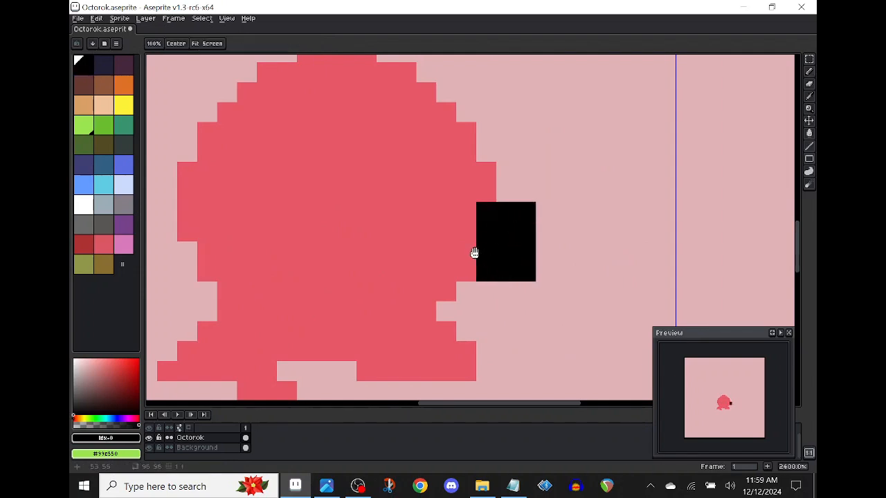
Draw the white areas of both eyes directly above the black snout.
left_click(464, 249, "alt")
key("space")
left_click_drag(415, 181, 450, 230)
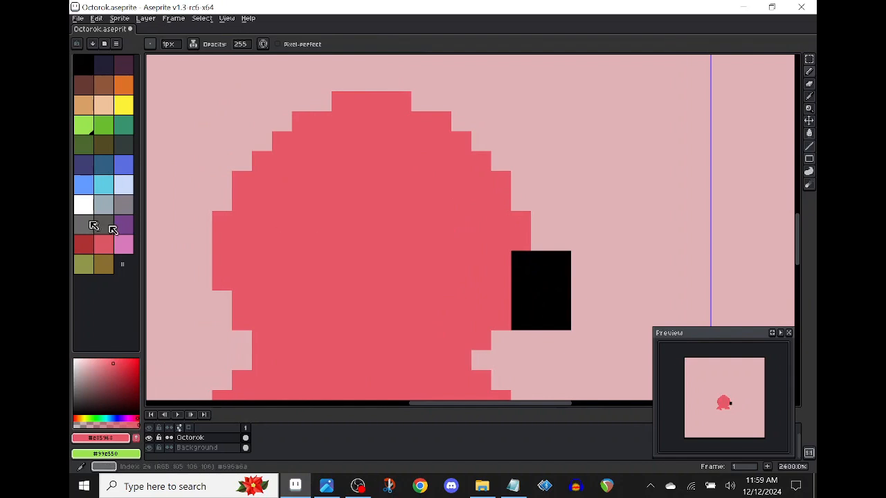
left_click(83, 205)
left_click(481, 201)
mouse_move(440, 201)
left_mouse_down()
mouse_move(439, 223)
mouse_move(447, 237)
mouse_move(472, 228)
mouse_move(472, 199)
mouse_move(515, 202)
mouse_move(523, 187)
mouse_move(534, 236)
left_mouse_up()
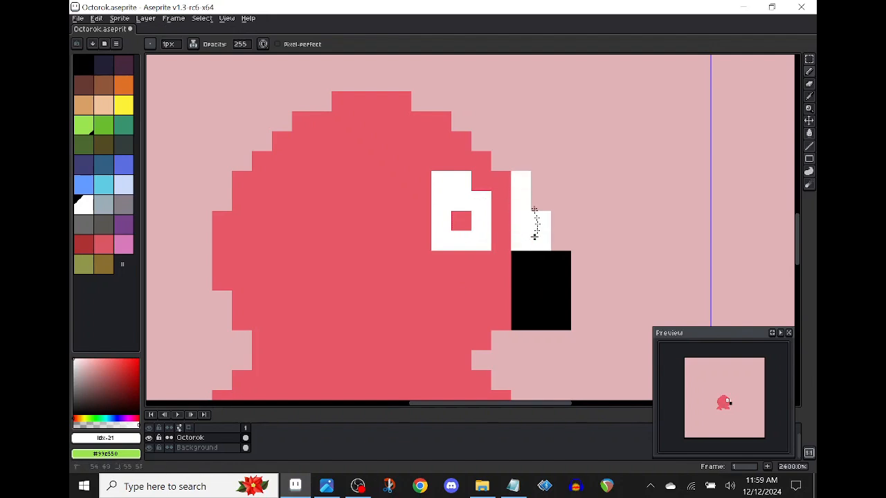
Paint a red pupil 1 px wide and 2 px tall in each eye and a red pixel above the snout's outer corner.
left_click(424, 219, "alt")
left_click_drag(459, 220, 460, 202)
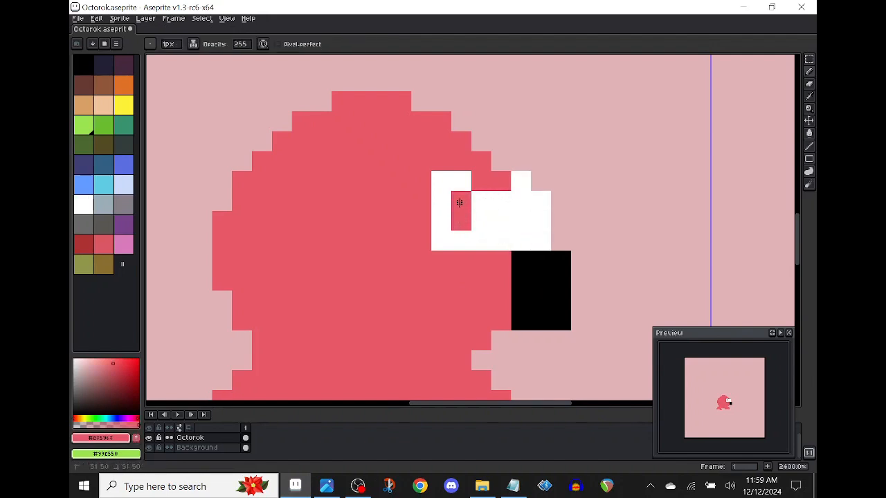
left_click_drag(517, 206, 521, 221)
mouse_move(509, 279)
left_mouse_down()
mouse_move(427, 270)
mouse_move(452, 224)
mouse_move(415, 231)
left_mouse_up()
left_click(461, 217, "alt")
left_click_drag(458, 249, 477, 280)
Try selecting the 8 by 6 px eye area with the Rectangular Marquee, then deselect it.
key("m")
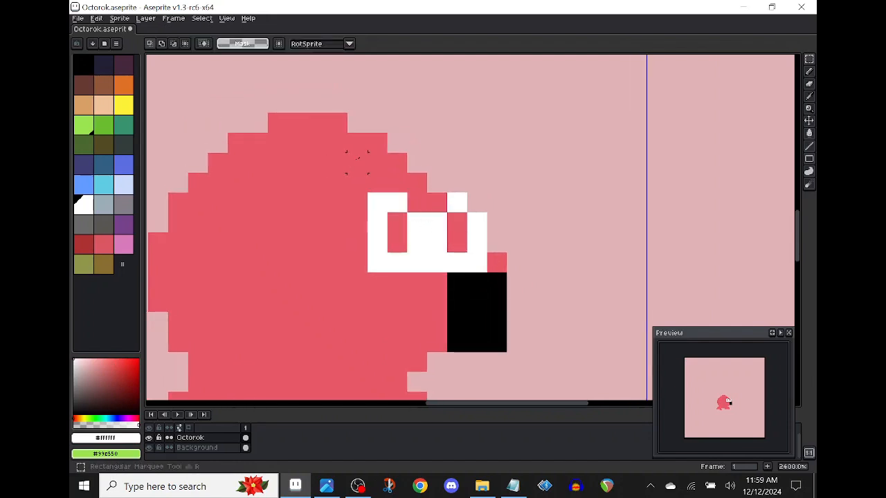
left_click_drag(357, 162, 496, 260)
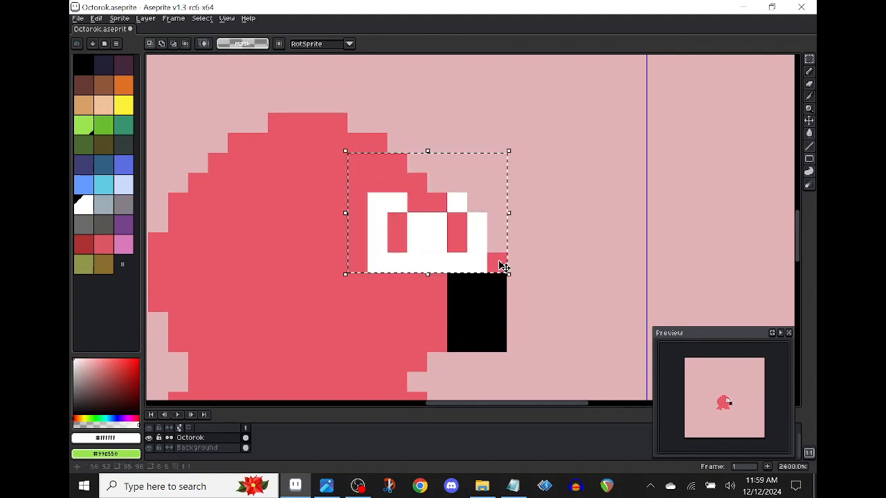
left_click(475, 228)
left_click_drag(475, 228, 475, 234)
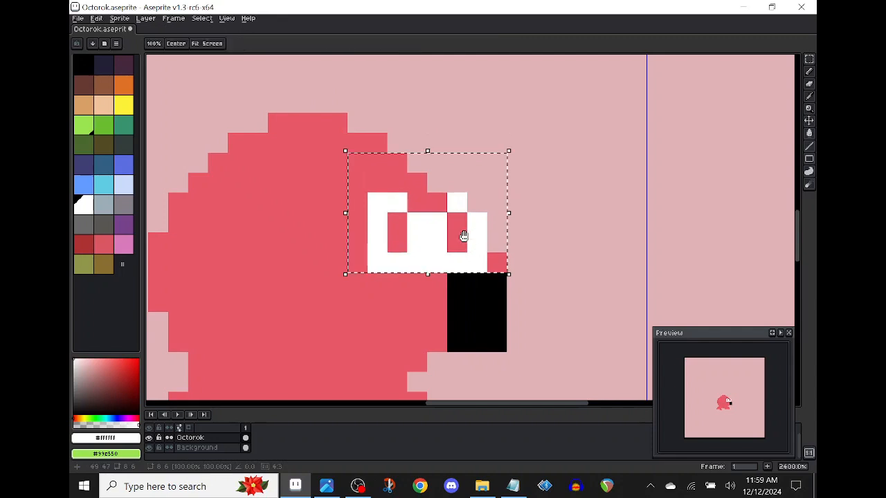
key("ctrl+d")
Select the snout together with the lower row of the eyes, move it one pixel right and down, and deselect.
left_click_drag(472, 299, 367, 217)
scroll(363, 217, "up", 1)
mouse_move(310, 156)
left_mouse_down()
mouse_move(484, 342)
mouse_move(496, 344)
left_mouse_up()
mouse_move(398, 231)
left_mouse_down()
mouse_move(405, 256)
mouse_move(424, 253)
left_mouse_up()
key("ctrl+d")
Extend both feet with the body's red so they end in wide, flat bases with a gap between them.
mouse_move(306, 387)
left_mouse_down()
mouse_move(433, 260)
mouse_move(398, 271)
mouse_move(454, 307)
left_mouse_up()
key("b")
left_click(429, 256, "alt")
mouse_move(500, 340)
left_mouse_down()
mouse_move(422, 352)
mouse_move(554, 352)
mouse_move(473, 251)
left_mouse_up()
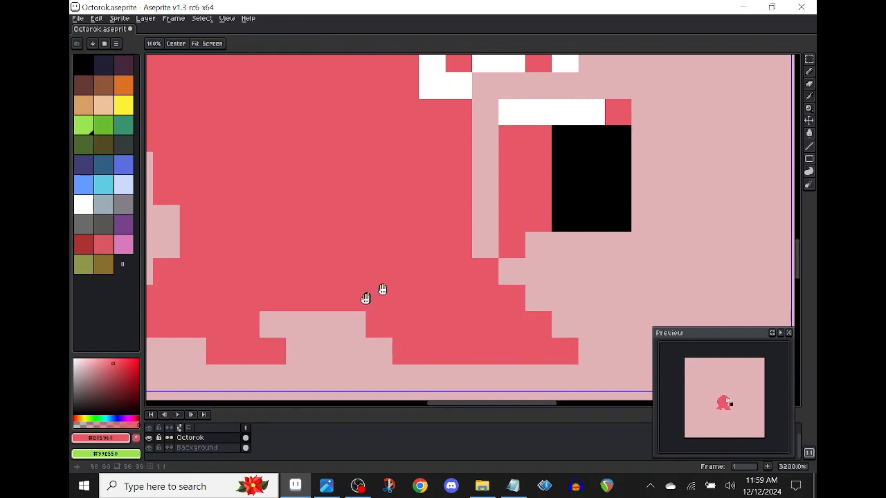
scroll(373, 298, "left", 3)
left_click_drag(351, 346, 213, 353)
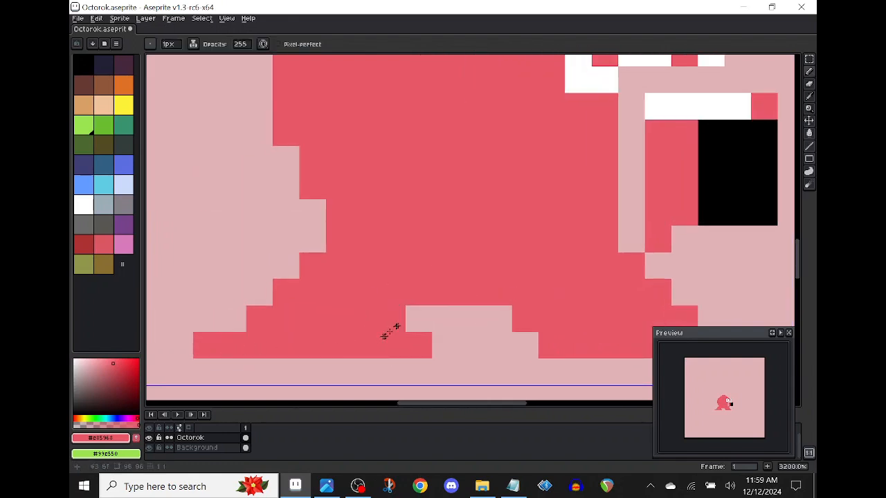
left_click_drag(384, 335, 418, 316)
Try painting pixels in the sampled white and red around the gap beside the snout.
scroll(418, 317, "right", 3)
scroll(419, 317, "up", 1)
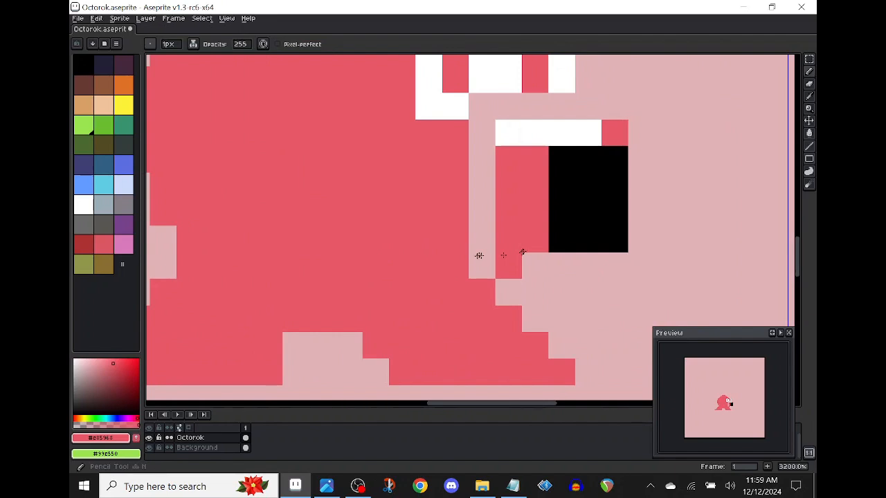
left_click(403, 232, "alt")
left_click_drag(470, 169, 462, 233)
left_click(512, 199, "alt")
left_click(525, 196)
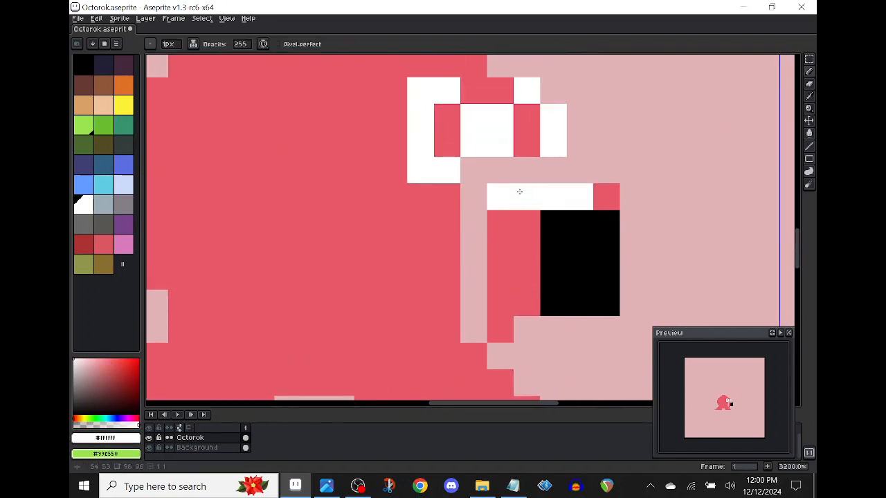
left_click(512, 239)
left_click(512, 239, "alt")
left_click(518, 205, "alt")
mouse_move(521, 232)
left_mouse_down()
mouse_move(478, 279)
mouse_move(475, 240)
mouse_move(450, 259)
mouse_move(456, 291)
mouse_move(468, 297)
mouse_move(440, 283)
mouse_move(437, 365)
mouse_move(418, 292)
mouse_move(424, 264)
mouse_move(430, 332)
mouse_move(429, 243)
mouse_move(441, 299)
left_mouse_up()
left_click(476, 279, "alt")
left_click(476, 251)
key("ctrl+z")
Fill the pink gaps between the head, eyes and snout with body red, keeping the area between the pupils white.
left_click(466, 297, "alt")
left_click(423, 267)
left_click(426, 300)
left_click(458, 218)
key("ctrl+z")
mouse_move(429, 211)
left_mouse_down()
mouse_move(464, 202)
mouse_move(541, 201)
left_mouse_up()
left_click(490, 226)
key("ctrl+z")
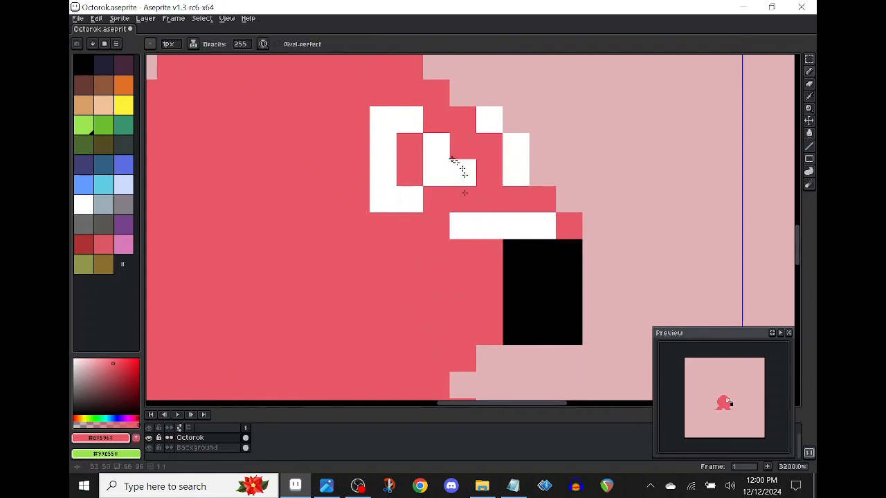
left_click(458, 164, "alt")
Sample the body's red and shift it to a dark crimson shadow colour of HSV 338, 85, 62.
left_click_drag(433, 312, 473, 219)
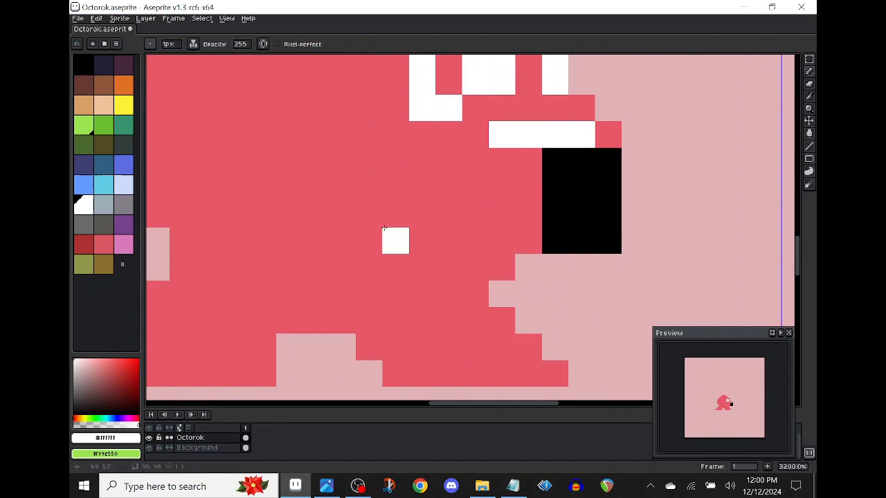
left_click(384, 226, "alt")
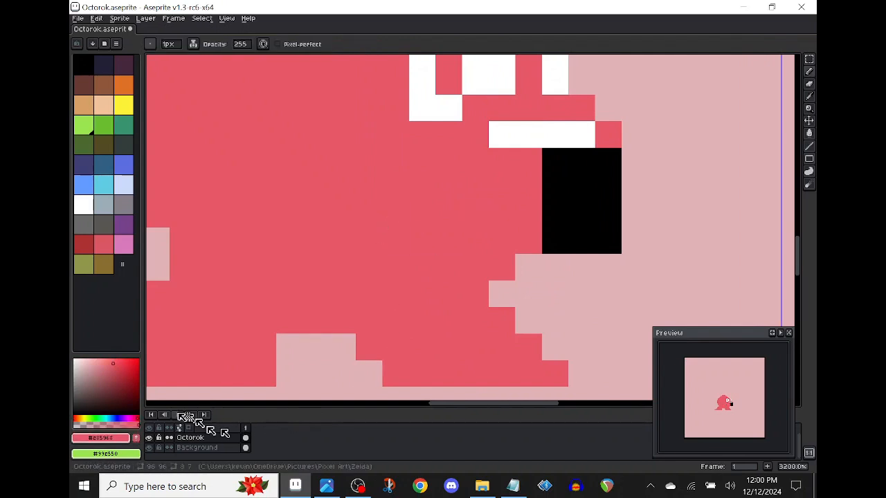
left_click(104, 438)
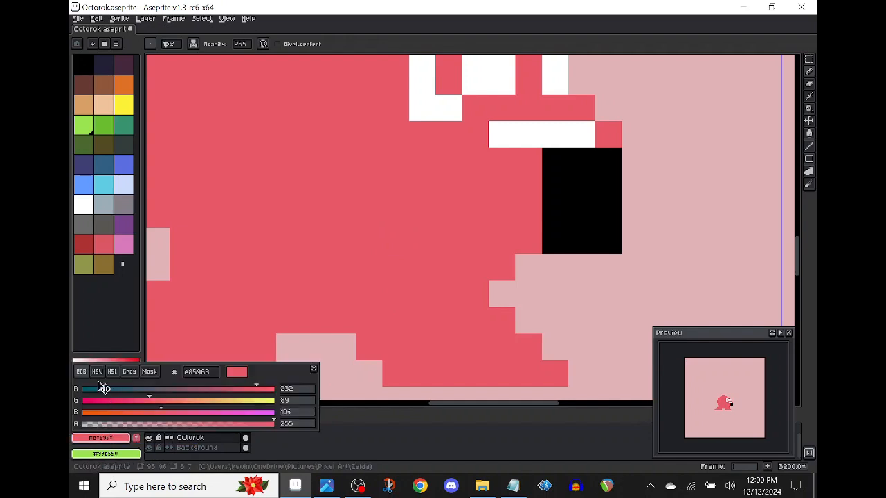
left_click(98, 372)
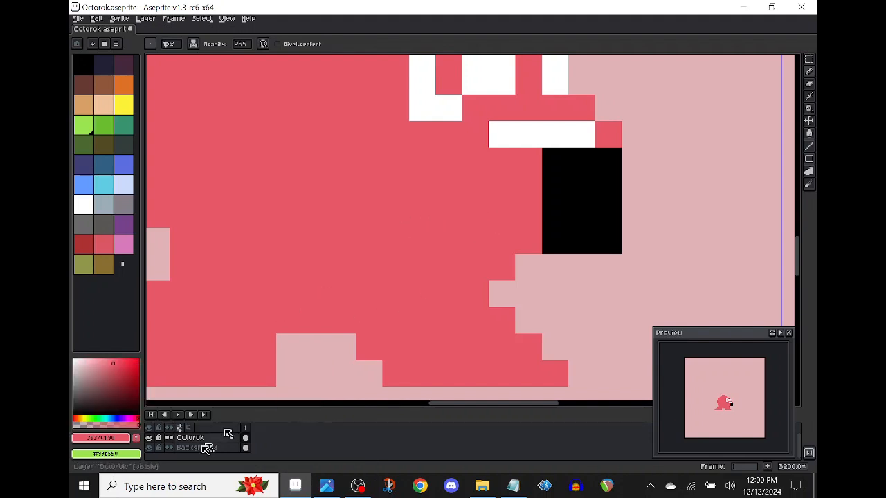
left_click(119, 437)
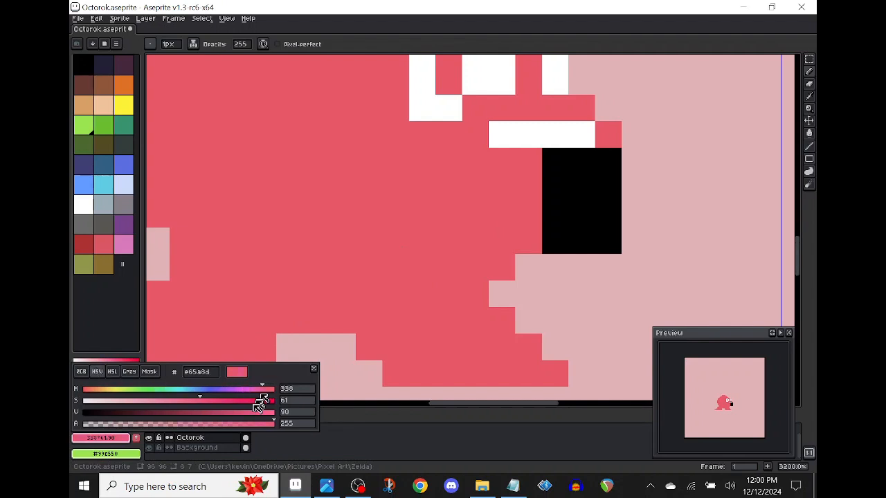
mouse_move(247, 414)
left_mouse_down()
mouse_move(173, 422)
mouse_move(242, 403)
left_mouse_up()
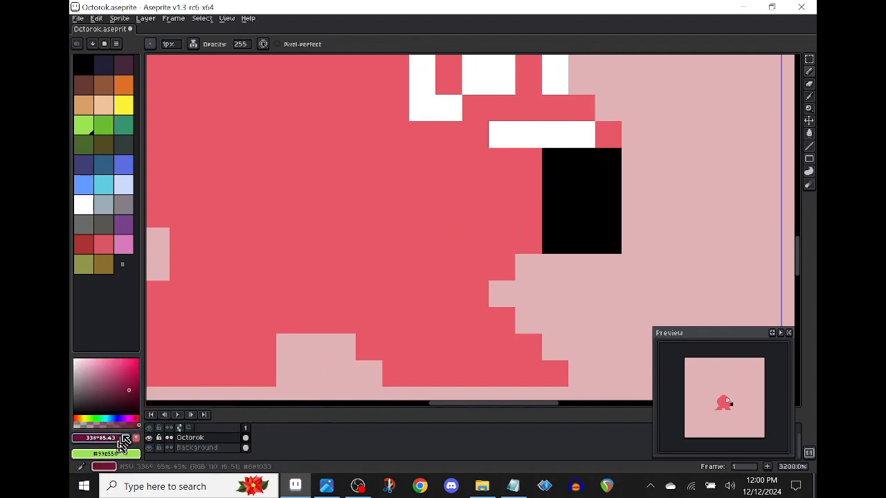
left_click(184, 414)
Draw a stepped dark crimson shadow line under the black snout, running back into the body.
left_click(448, 266)
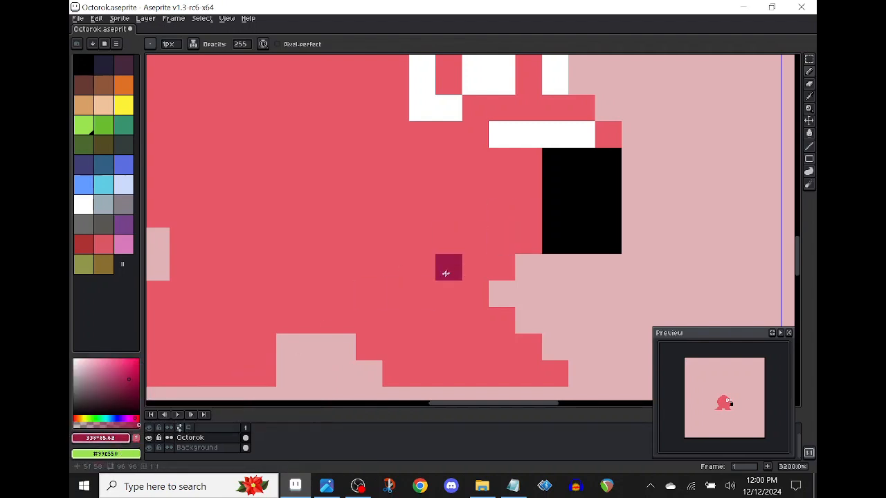
mouse_move(498, 264)
left_mouse_down()
mouse_move(448, 255)
mouse_move(475, 241)
mouse_move(423, 233)
left_mouse_up()
mouse_move(460, 263)
left_mouse_down()
mouse_move(583, 259)
mouse_move(531, 305)
left_mouse_up()
Sample the body red and paint over the shadow's inner step pixel and the leftmost pixel of the lower white row.
left_click(457, 263, "alt")
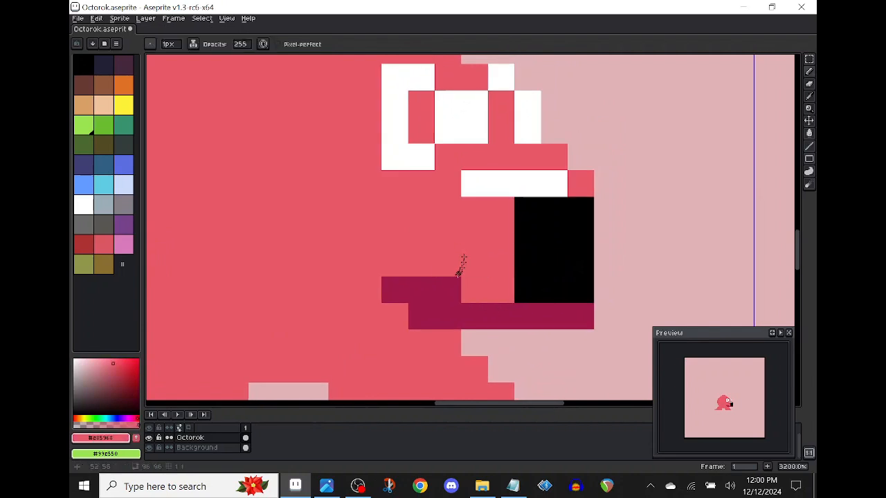
left_click(453, 283)
left_click(491, 185)
left_click(480, 186)
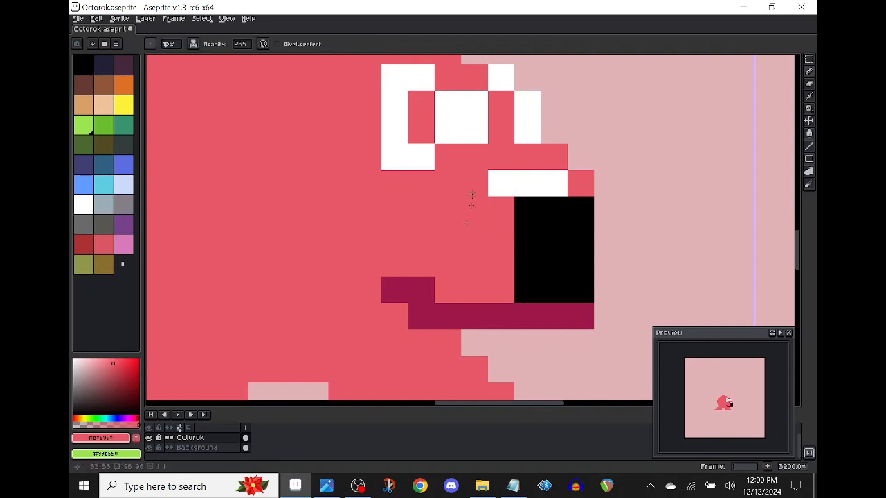
Shift the body red to light pink highlight HSV 360, 42, 100 and draw a small L-shaped highlight beside the snout's black opening.
left_click(101, 438)
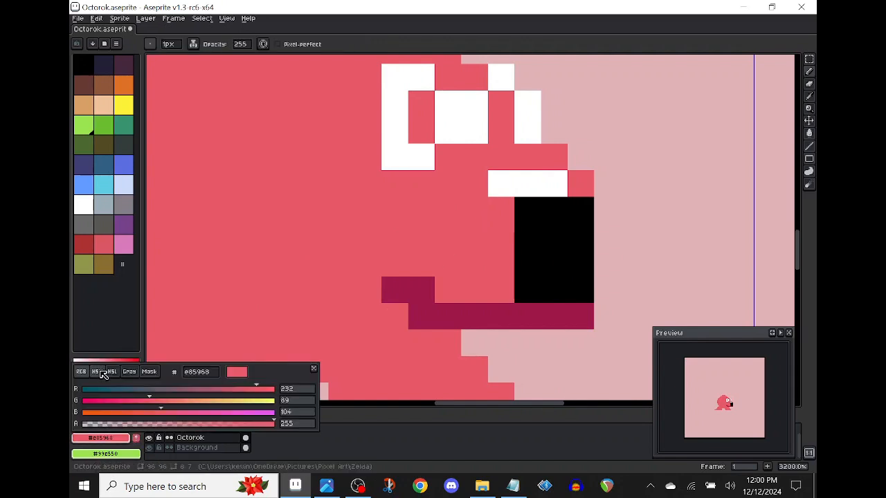
left_click(98, 372)
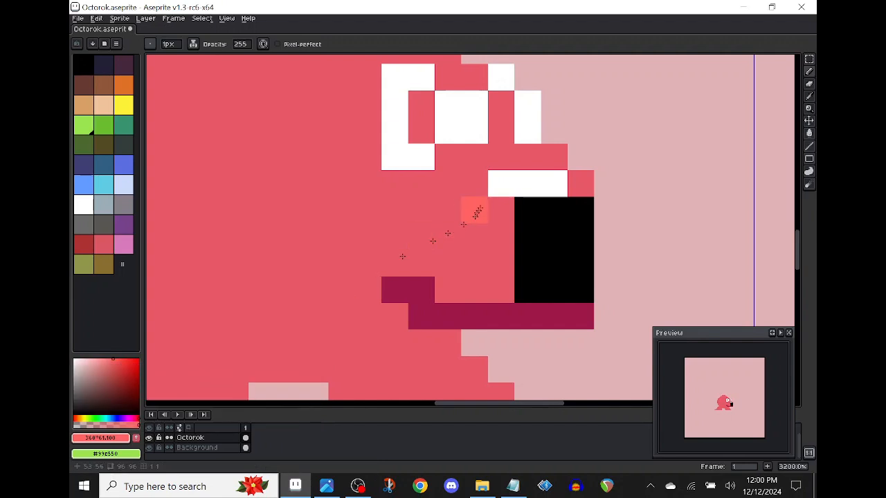
left_click(101, 359)
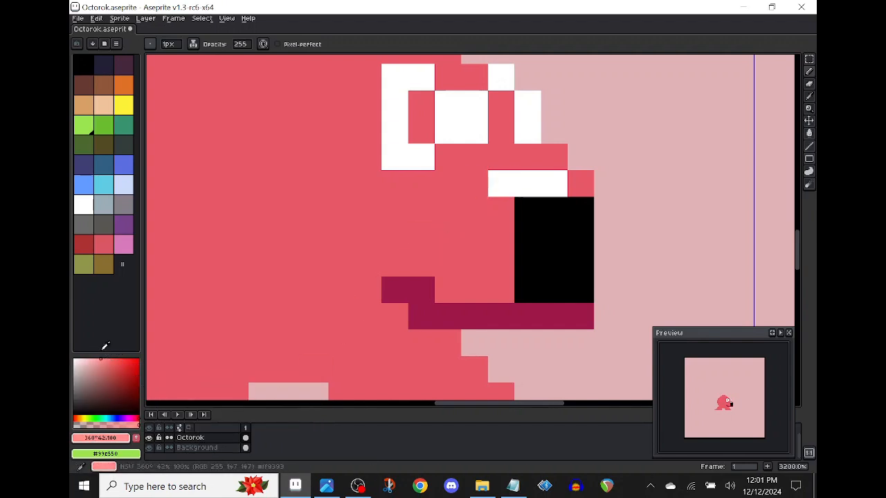
mouse_move(493, 211)
left_mouse_down()
mouse_move(476, 252)
mouse_move(551, 273)
mouse_move(536, 282)
mouse_move(518, 219)
mouse_move(512, 344)
mouse_move(507, 242)
mouse_move(511, 317)
mouse_move(527, 332)
mouse_move(523, 307)
mouse_move(507, 291)
left_mouse_up()
Sample the dark crimson, shade the black opening's outer column with it and erase the snout's lower outer corner pixel.
left_click(510, 342, "alt")
key("space")
scroll(512, 322, "down", 4)
scroll(507, 290, "up", 3)
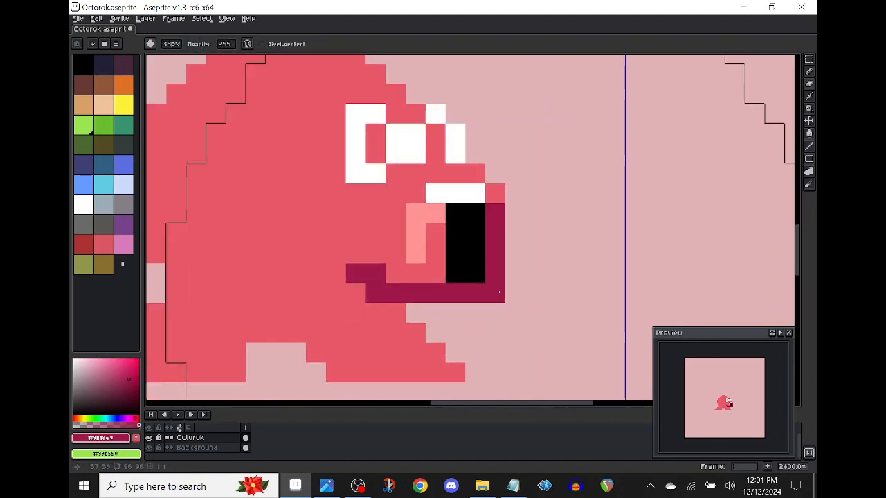
scroll(499, 291, "down", 15)
left_click(497, 292)
key("space")
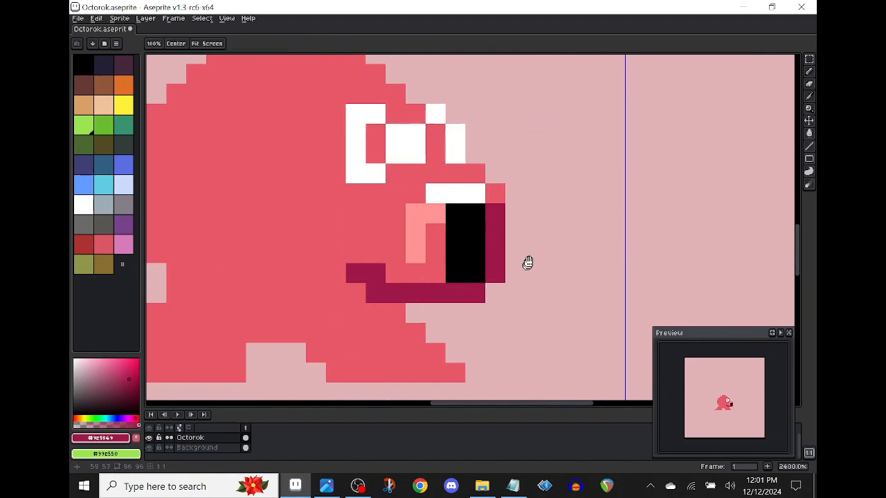
left_click_drag(529, 262, 540, 275)
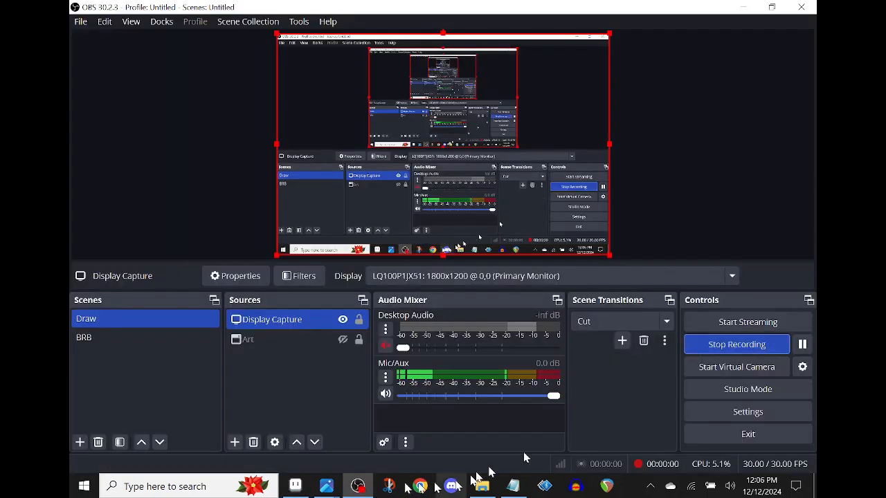
Switch back to Aseprite and draw a stepped dark crimson leg running down and outward beneath the snout.
left_click(300, 488)
key("space")
left_click_drag(355, 286, 367, 297)
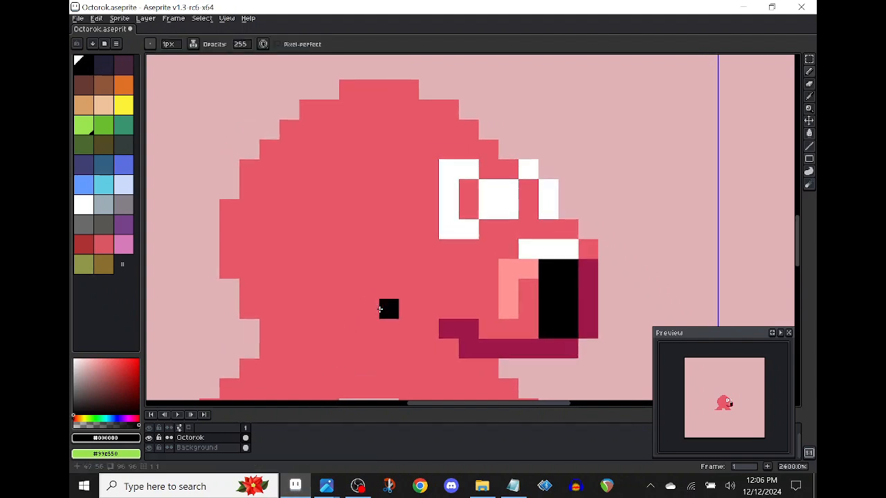
left_click_drag(464, 289, 444, 232)
mouse_move(506, 323)
left_mouse_down()
mouse_move(447, 291)
mouse_move(470, 291)
left_mouse_up()
scroll(469, 308, "up", 1)
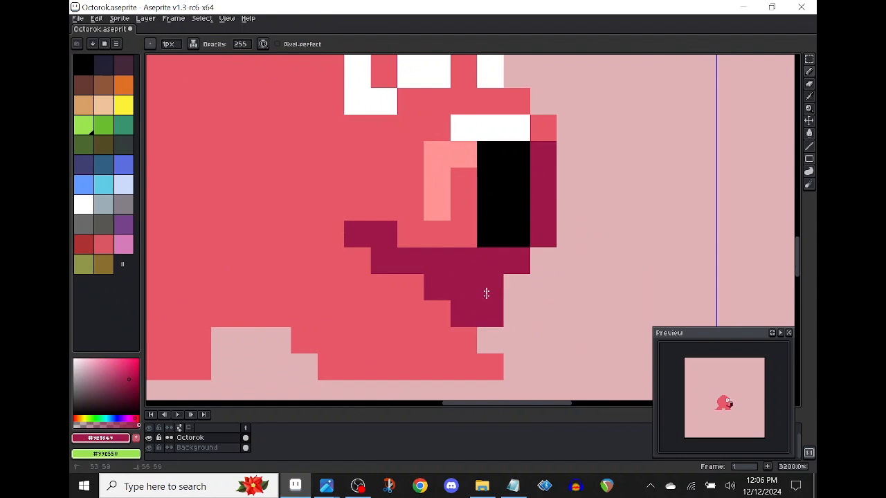
left_click_drag(496, 338, 521, 355)
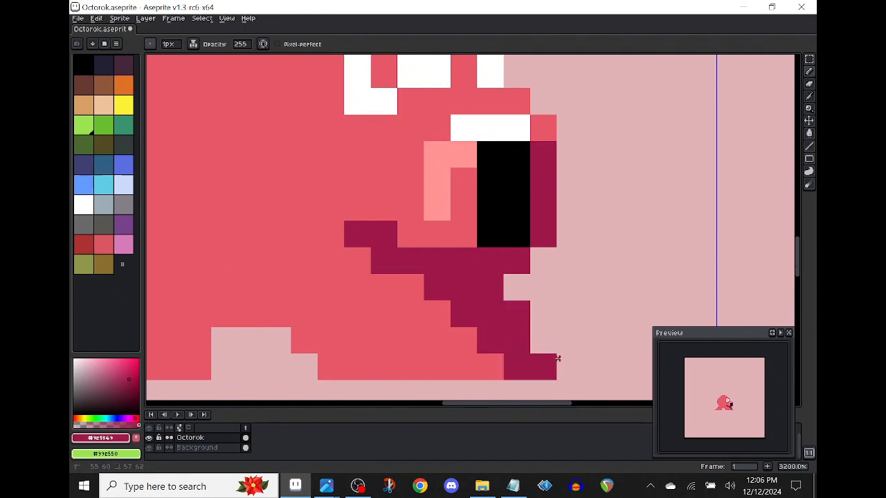
Trim the lowest pixels off the crimson leg's tip with the Eraser, undoing the stray erasures.
key("e")
mouse_move(593, 366)
left_mouse_down()
mouse_move(540, 365)
mouse_move(517, 339)
left_mouse_up()
key("h")
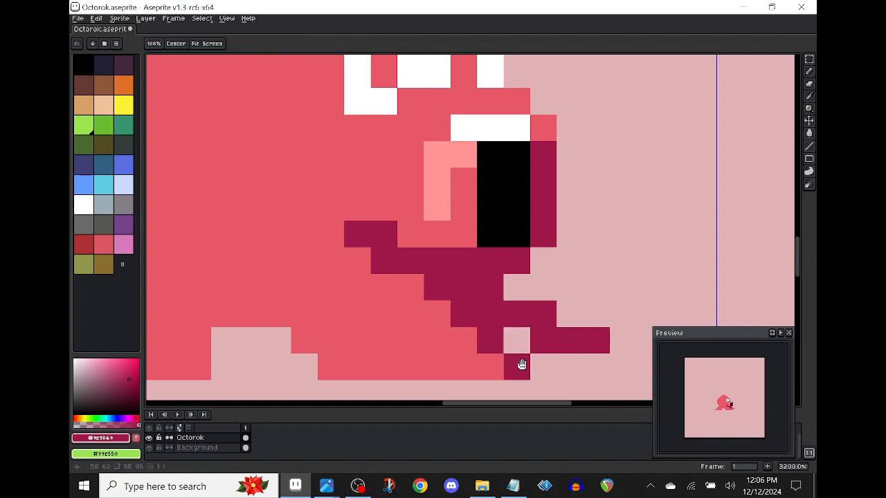
key("ctrl+z")
key("ctrl+z")
left_click_drag(532, 373, 503, 354)
Fill the crimson leg's outer steps with more crimson pixels and enlarge the sprite in the preview.
scroll(491, 317, "up", 1)
left_click(485, 250)
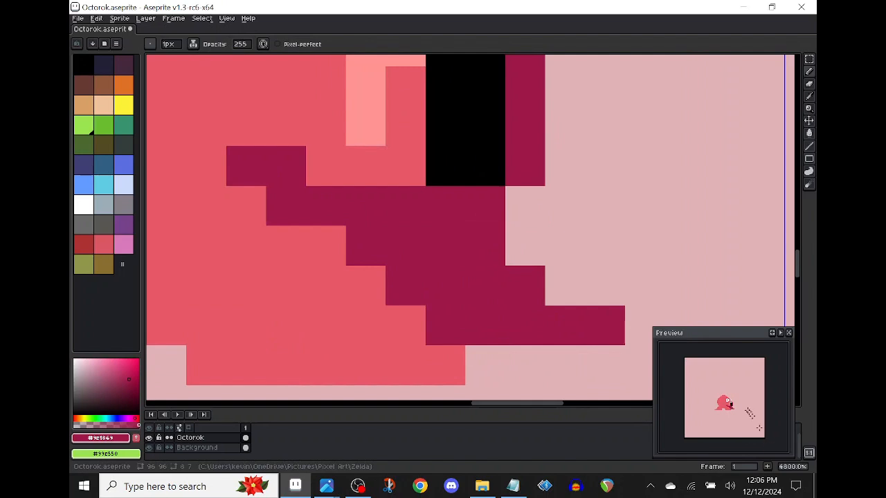
scroll(754, 419, "up", 2)
left_click(523, 248)
left_click(545, 285)
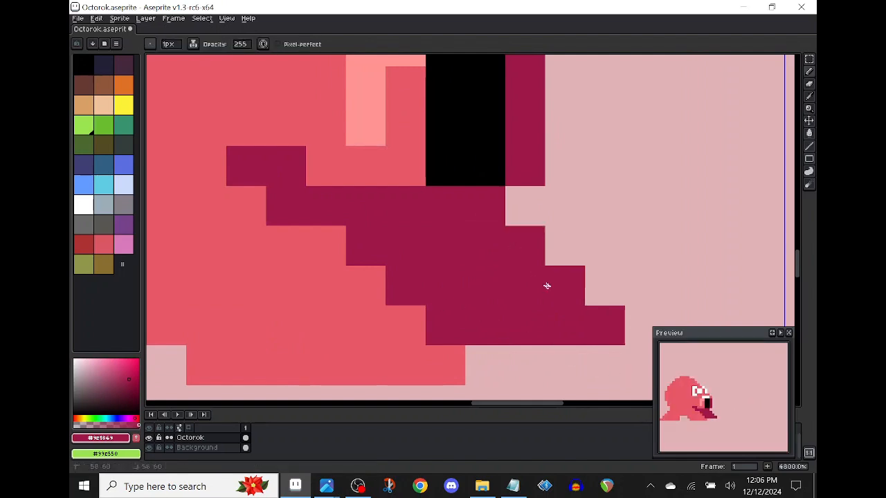
Paint a 3 by 2 pixel crimson shadow above the gap between the legs and a stepped shadow on the body's lower back edge.
left_click_drag(439, 267, 720, 245)
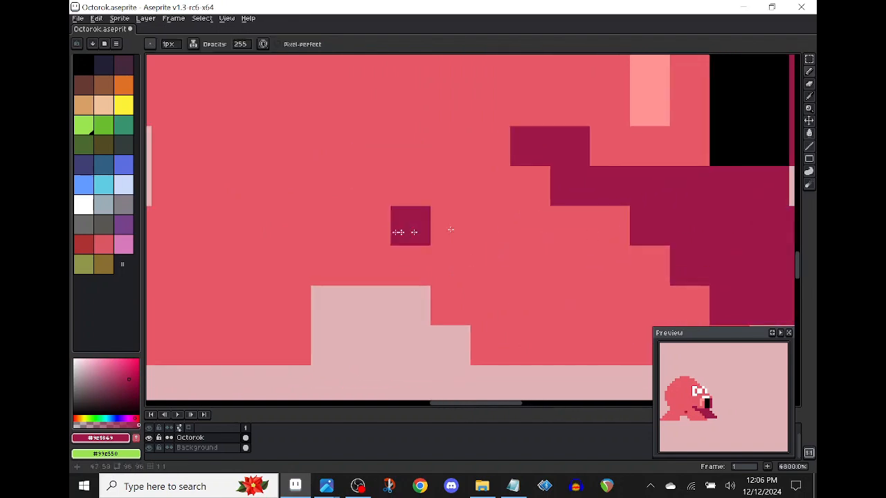
mouse_move(406, 261)
left_mouse_down()
mouse_move(320, 258)
mouse_move(328, 221)
mouse_move(410, 223)
left_mouse_up()
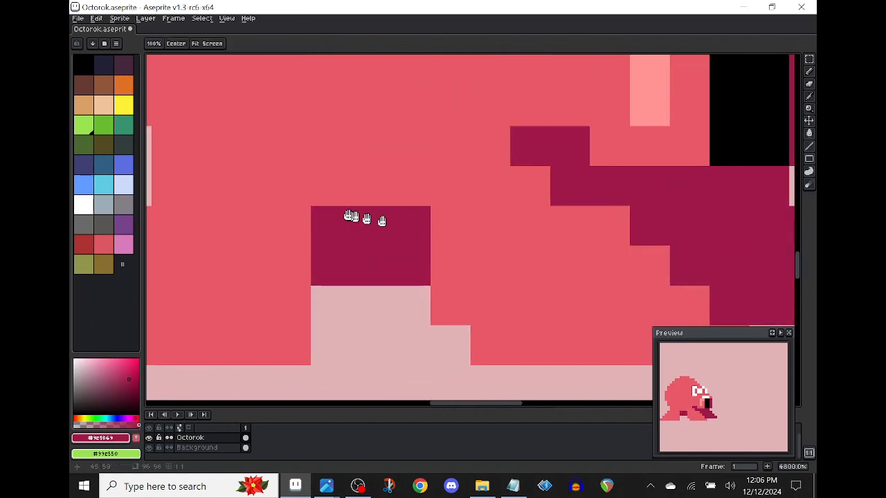
left_click_drag(331, 204, 474, 292)
scroll(453, 277, "down", 1)
mouse_move(400, 251)
left_mouse_down()
mouse_move(408, 257)
mouse_move(346, 228)
left_mouse_up()
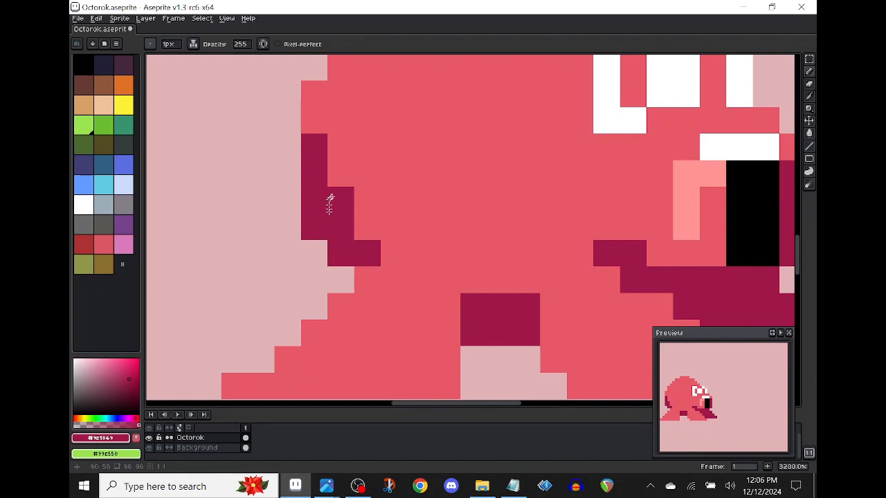
Consult the octorok.png reference image, return to the sprite and select the area holding the eyes and snout.
left_click(326, 487)
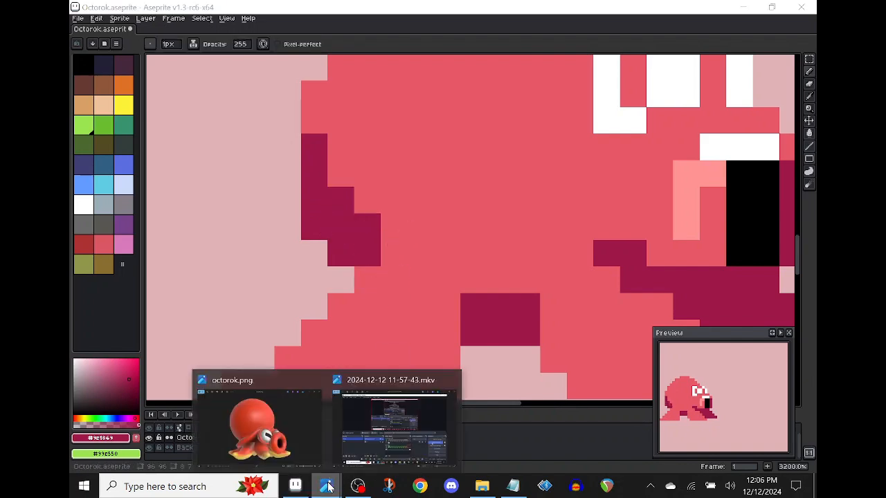
left_click(300, 441)
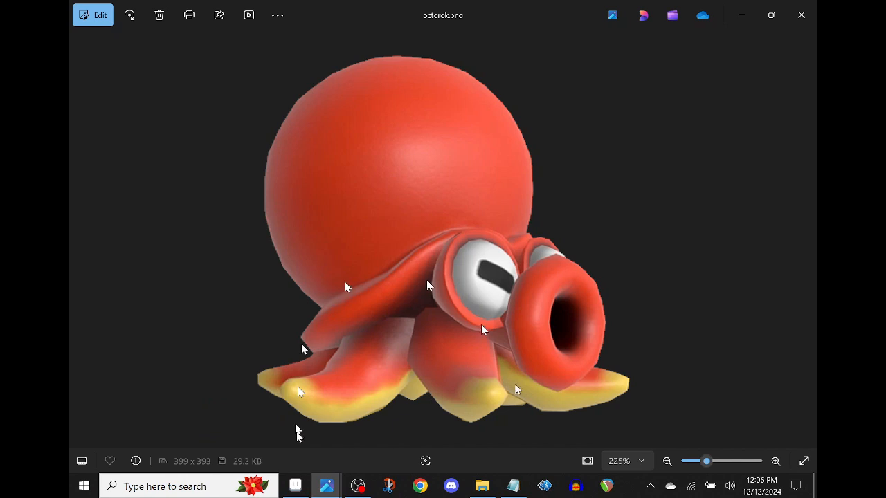
left_click(329, 488)
left_click_drag(552, 223, 475, 189)
scroll(509, 223, "down", 1)
key("m")
left_click_drag(456, 152, 628, 322)
Recheck the octorok.png reference, move the selected eyes and snout down two pixels and deselect.
mouse_move(326, 486)
left_click(298, 450)
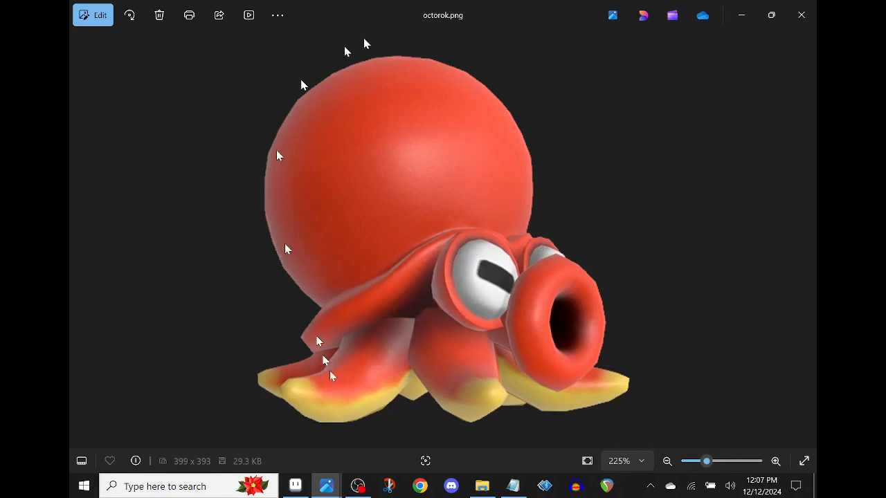
left_click(329, 489)
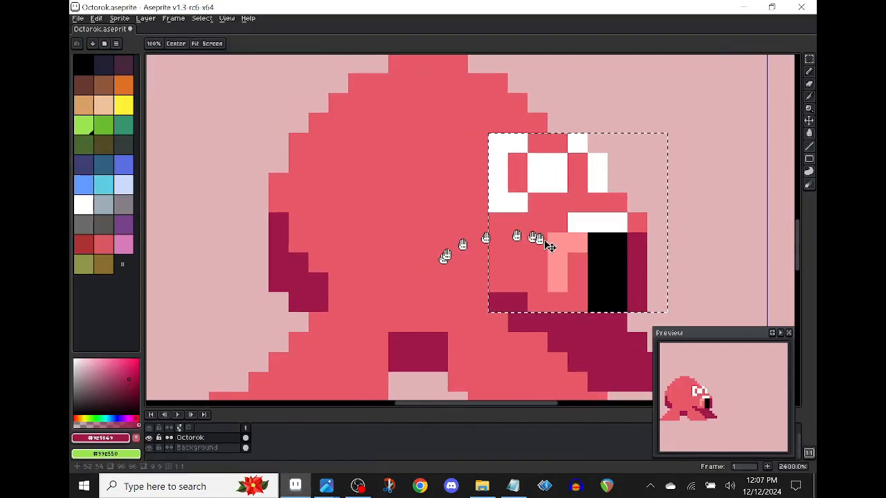
left_click_drag(572, 247, 507, 216)
scroll(528, 261, "up", 1)
key("ctrl+d")
Sample the crimson and draw a stepped diagonal band from the body's lower back edge up over the top of the eyes.
left_click_drag(420, 230, 479, 264)
left_click(275, 295, "alt")
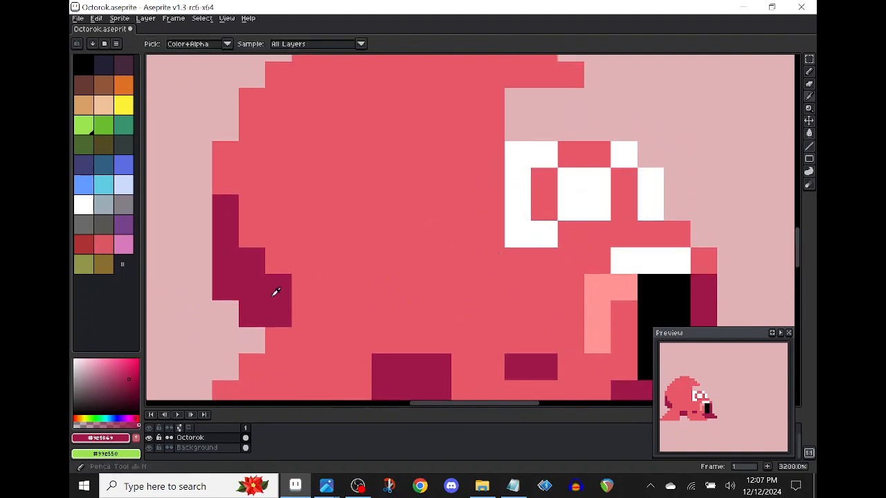
mouse_move(484, 197)
left_mouse_down()
mouse_move(439, 231)
mouse_move(311, 309)
mouse_move(433, 206)
mouse_move(377, 254)
mouse_move(503, 130)
mouse_move(590, 134)
left_mouse_up()
mouse_move(508, 123)
left_mouse_down()
mouse_move(485, 167)
mouse_move(613, 159)
left_mouse_up()
Sample the body red, fill out the head above the crimson band and extend the head's back edge downward.
left_click(480, 152, "alt")
mouse_move(540, 91)
left_mouse_down()
mouse_move(557, 180)
mouse_move(521, 120)
mouse_move(529, 160)
mouse_move(327, 250)
mouse_move(349, 138)
mouse_move(326, 130)
mouse_move(291, 299)
left_mouse_up()
left_click_drag(260, 240, 241, 257)
mouse_move(284, 256)
left_mouse_down()
mouse_move(340, 184)
mouse_move(309, 142)
mouse_move(433, 66)
mouse_move(499, 58)
left_mouse_up()
scroll(341, 185, "down", 1)
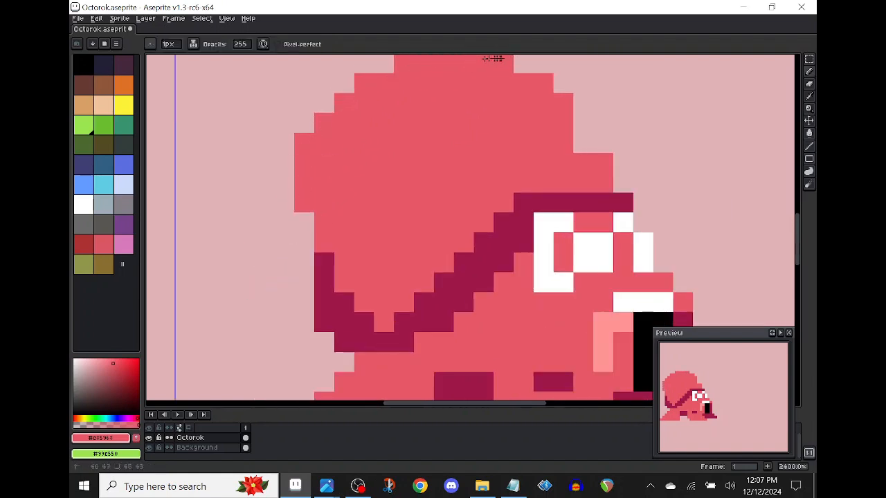
left_click_drag(346, 150, 404, 159)
left_click_drag(361, 207, 362, 280)
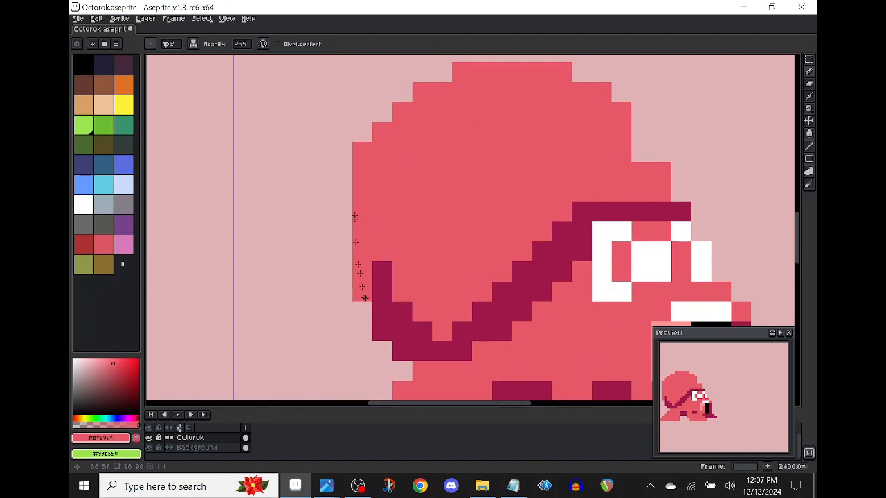
Select the near eye, move it down one pixel and deselect.
left_click_drag(465, 186, 387, 194)
left_click_drag(557, 229, 429, 249)
key("m")
key("ctrl+d")
Repaint the near eye's interior with sampled red and white, and fill the far eye's lower row with body red.
scroll(458, 239, "up", 1)
key("b")
left_click(457, 232, "alt")
left_click(426, 247)
left_click(421, 227, "alt")
left_click_drag(425, 223, 465, 225)
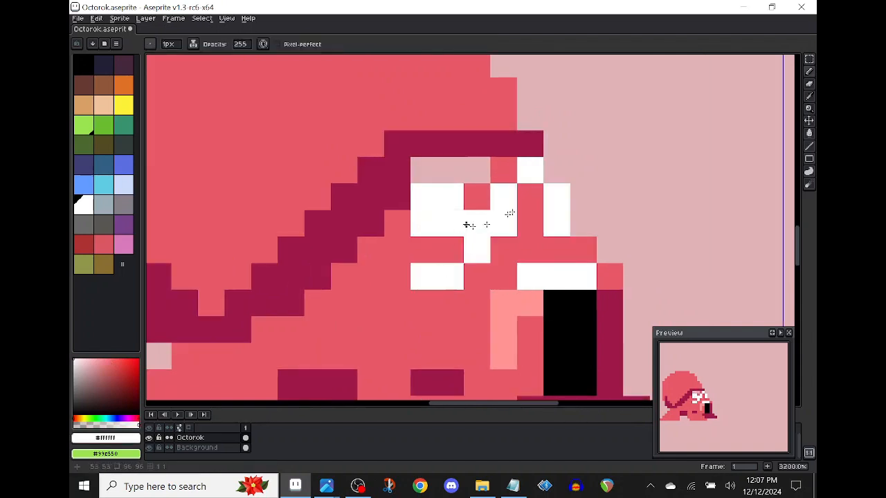
left_click(534, 219, "alt")
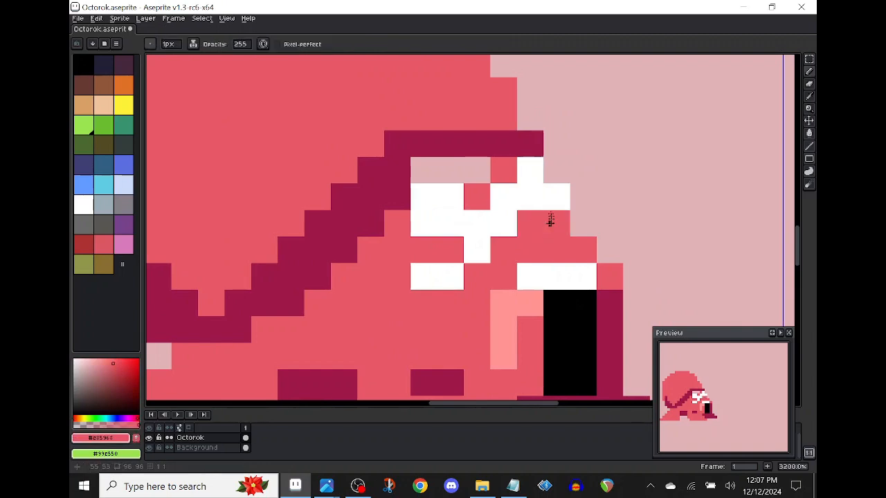
Sample the crimson, extend the outline down around the far eye and draw crimson bar pupils in both eyes.
left_click(529, 138, "alt")
left_click(554, 161)
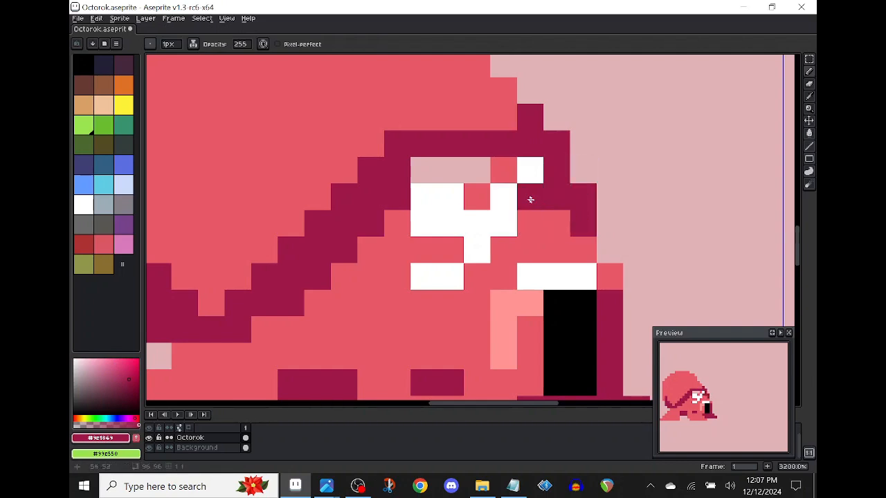
left_click(448, 198)
Sample white and fill the near eye around its pupil, including the two leftmost pixels of its top row.
left_click(451, 215, "alt")
left_click(475, 198)
left_click(450, 153)
key("ctrl+z")
left_click_drag(456, 166, 423, 171)
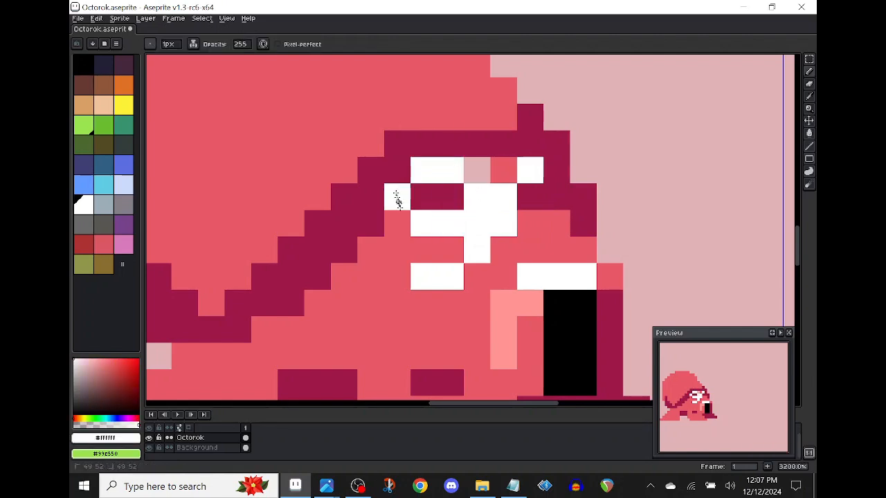
Widen the far eye's crimson pupil one pixel inward and fill the gap in the eyes' top row with white.
left_click(523, 195, "alt")
left_click(509, 189)
left_click(511, 169, "alt")
left_click(542, 224, "alt")
left_click(511, 175, "alt")
left_click(475, 169)
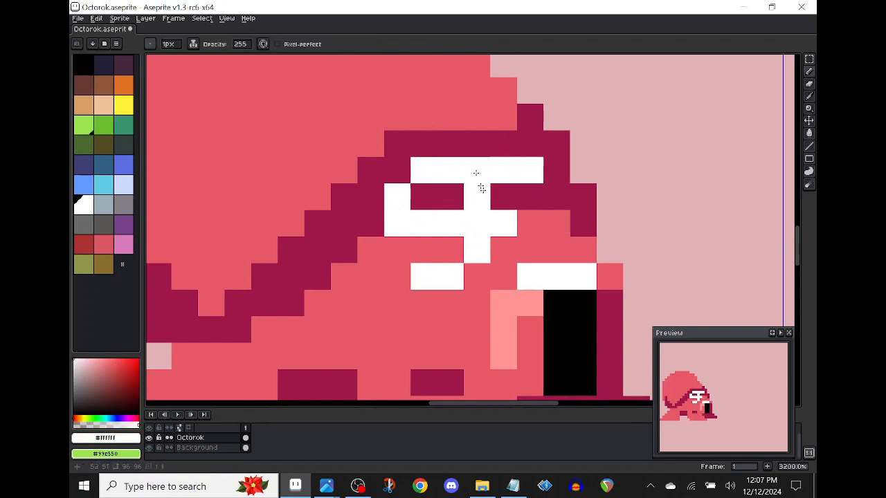
Try recolouring the bar pupils of both eyes black.
left_click(556, 325, "alt")
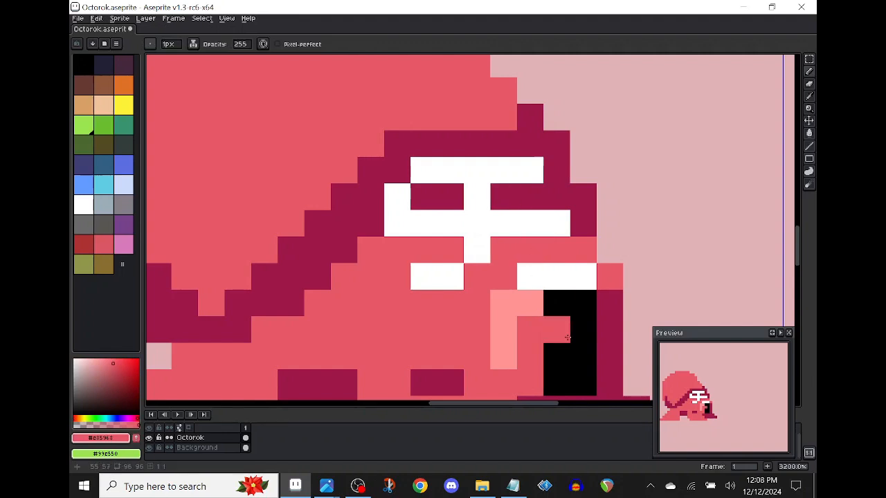
left_click(503, 197)
mouse_move(447, 196)
left_mouse_down()
mouse_move(416, 227)
mouse_move(430, 214)
mouse_move(422, 201)
mouse_move(448, 200)
left_mouse_up()
key("ctrl+z")
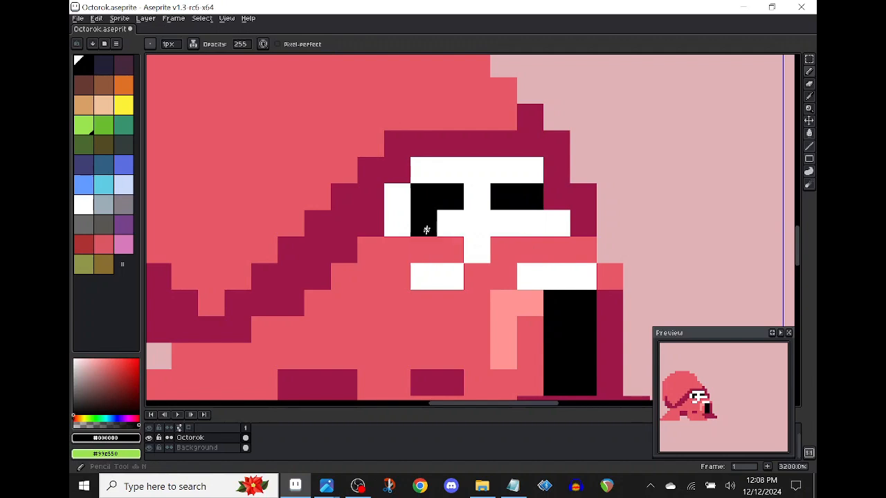
Sample white and round out the near eye's lower part with two narrowing white rows.
left_click(430, 226, "alt")
left_click_drag(443, 241, 396, 242)
key("space")
left_click_drag(455, 249, 470, 267)
scroll(470, 267, "up", 1)
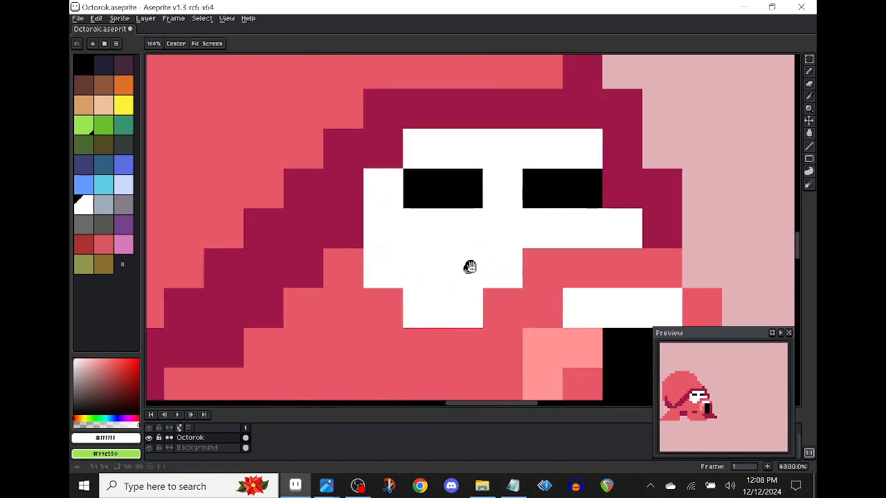
Sample the crimson and recolour the bar pupils of both eyes with it.
left_click(616, 191, "alt")
left_click_drag(588, 190, 557, 191)
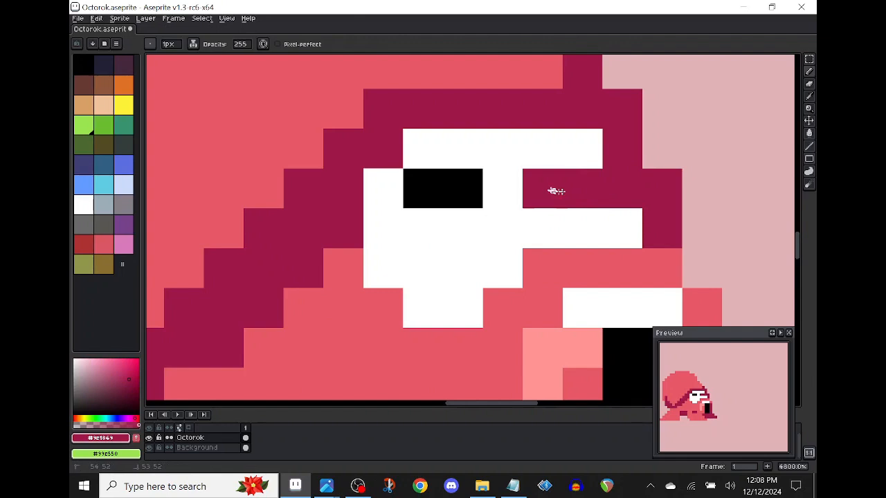
left_click_drag(448, 194, 419, 189)
key("space")
left_click_drag(484, 290, 417, 219)
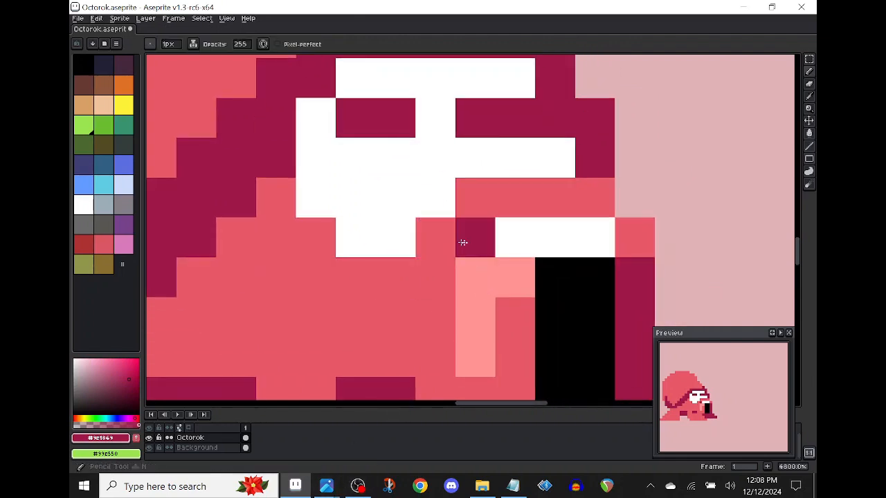
Extend the snout's crimson outer edge upward and draw a stepped crimson shadow between the near eye and the snout.
key("space")
left_click_drag(445, 240, 374, 202)
left_click(564, 207, "alt")
key("space")
mouse_move(563, 254)
left_mouse_down()
mouse_move(546, 228)
mouse_move(522, 280)
left_mouse_up()
left_click(546, 228, "alt")
left_click(546, 178)
key("space")
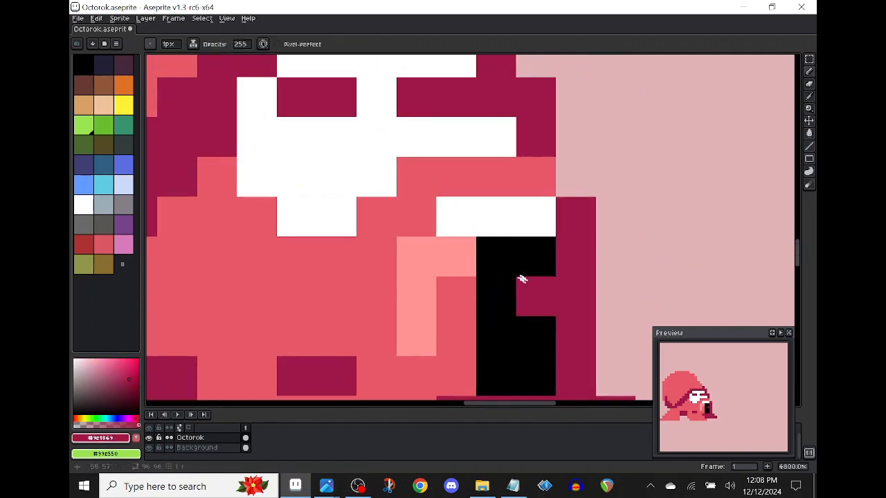
left_click(425, 182)
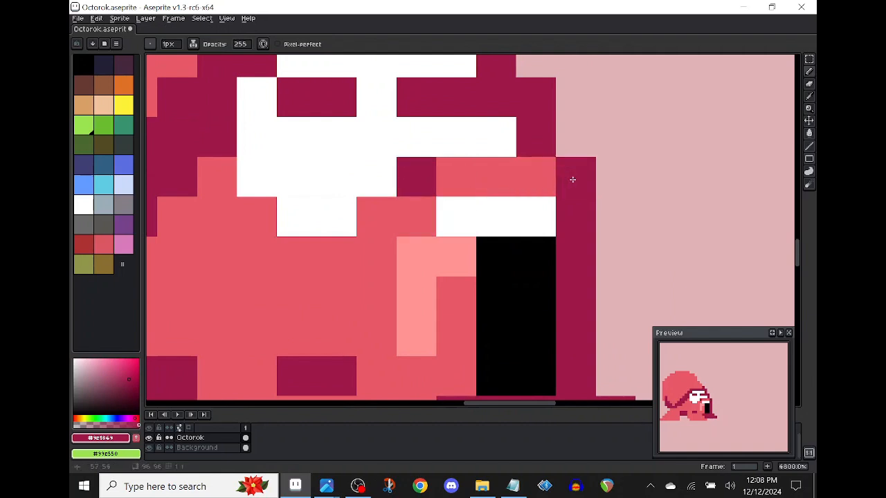
mouse_move(373, 202)
left_mouse_down()
mouse_move(339, 217)
mouse_move(440, 124)
left_mouse_up()
Widen the snout's black opening one pixel inward and touch up the pixels beneath the snout with sampled colours.
mouse_move(525, 188)
left_mouse_down()
mouse_move(522, 301)
mouse_move(558, 263)
mouse_move(534, 210)
mouse_move(534, 296)
mouse_move(539, 268)
mouse_move(470, 227)
left_mouse_up()
left_click(564, 240, "alt")
key("space")
left_click(556, 264)
mouse_move(527, 299)
left_mouse_down()
mouse_move(464, 298)
mouse_move(516, 280)
left_mouse_up()
key("space")
left_click(528, 245, "alt")
key("space")
Extend the crimson shadow between the legs in steps down the inner edge of the front leg.
left_click_drag(376, 281, 439, 305)
left_click(327, 273)
mouse_move(327, 273)
left_mouse_down()
mouse_move(371, 305)
mouse_move(384, 340)
left_mouse_up()
key("space")
left_click_drag(353, 315, 444, 350)
left_click(459, 291)
Sample the light pink #FF9393 from the snout and paint a stepped highlight on the front foot beneath it.
key("space")
scroll(612, 223, "down", 1)
left_click_drag(612, 222, 556, 214)
left_click(563, 216, "alt")
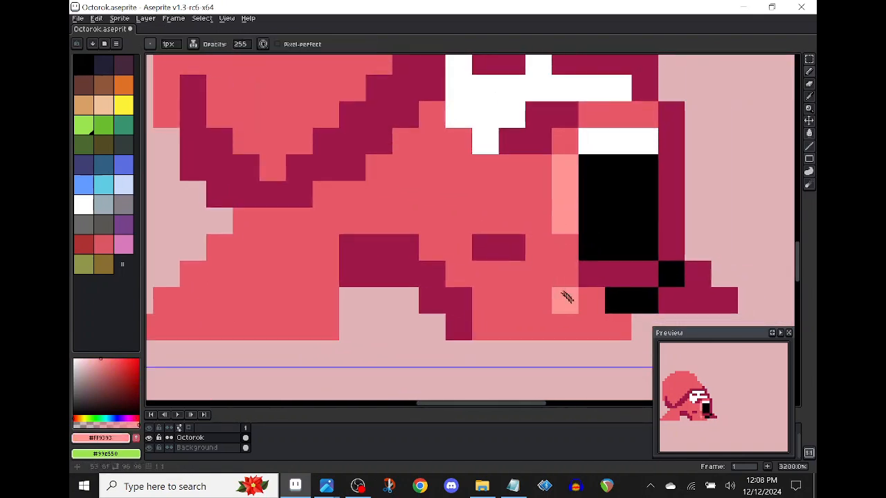
left_click_drag(566, 296, 510, 299)
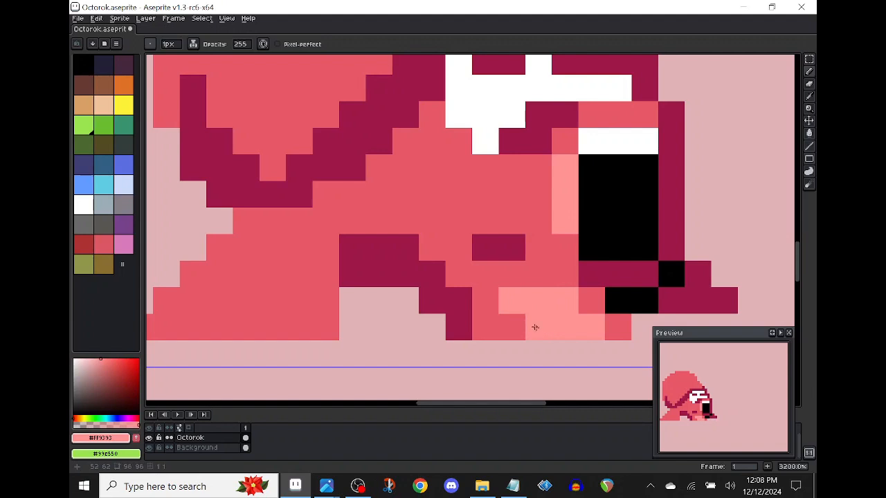
Paint a stepped light pink highlight on the back leg and outline both its outer and inner edges in crimson.
key("space")
left_click_drag(424, 302, 610, 315)
mouse_move(460, 287)
left_mouse_down()
mouse_move(386, 287)
mouse_move(437, 311)
mouse_move(298, 339)
left_mouse_up()
left_click(568, 260, "alt")
left_click(389, 269)
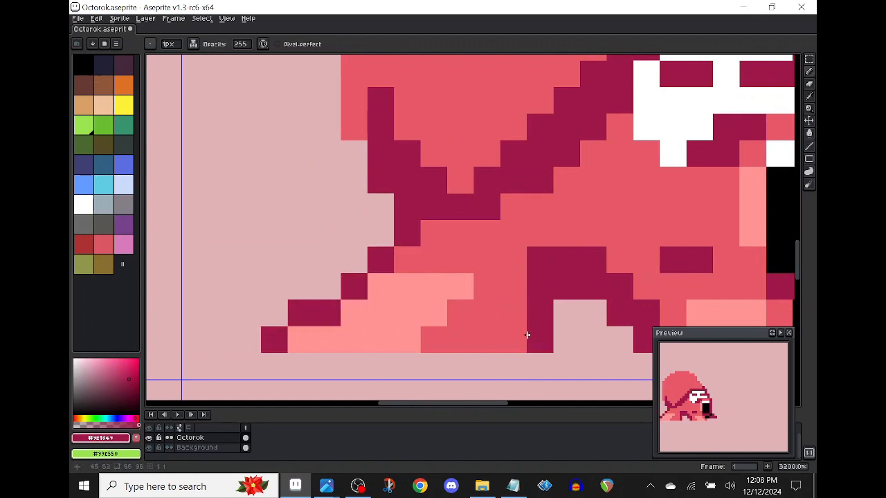
scroll(509, 332, "right", 3)
scroll(509, 332, "up", 1)
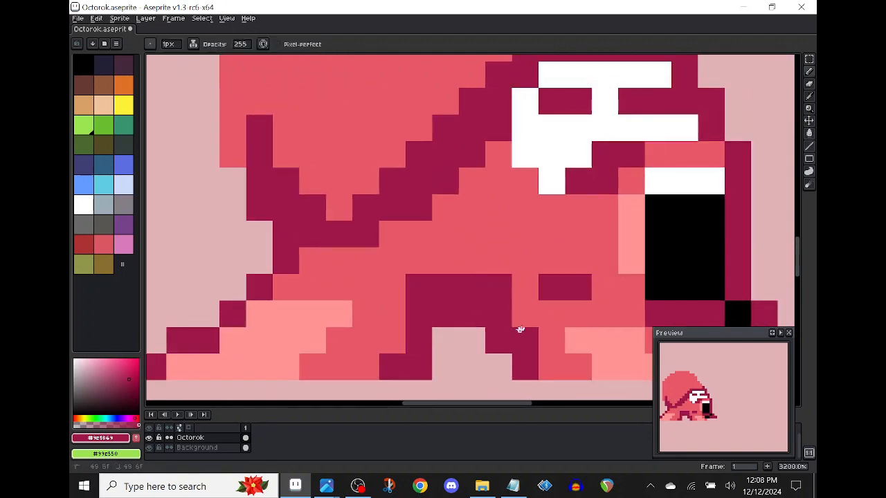
Sample the snout's black and paint a black shadow along the underside between the legs and beneath the snout.
left_click(653, 256, "alt")
left_click_drag(493, 315, 435, 318)
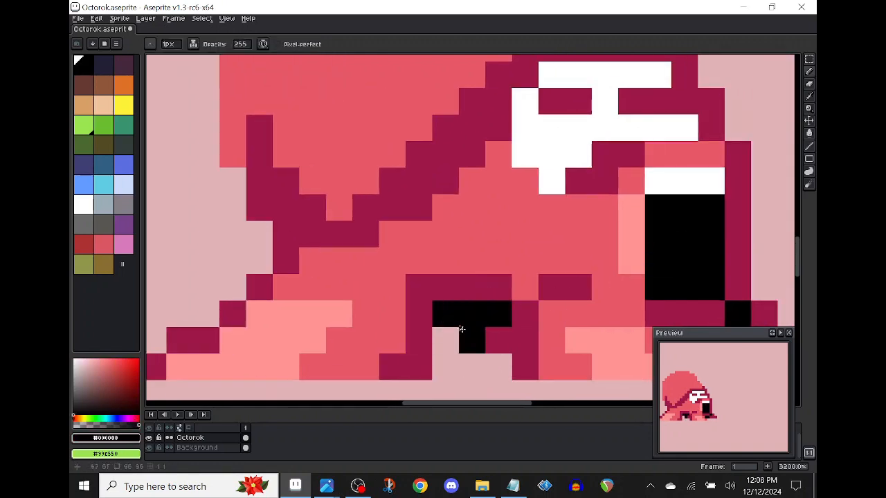
left_click_drag(687, 263, 553, 207)
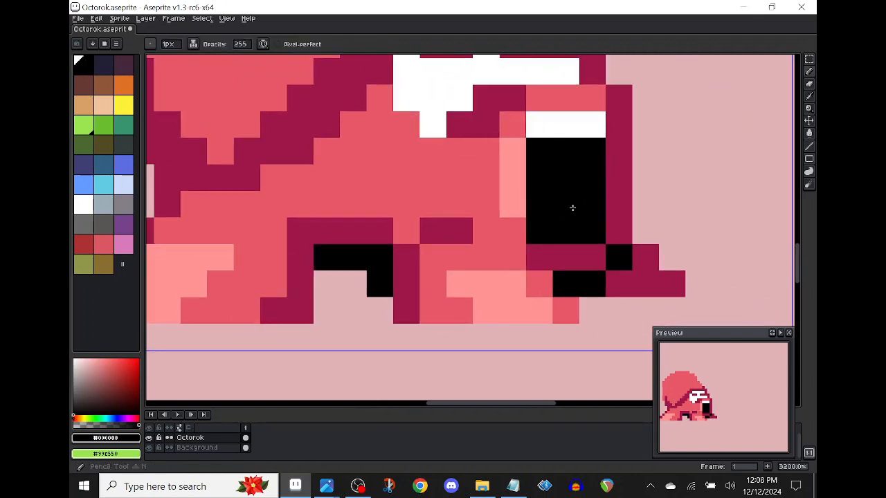
left_click(639, 280)
left_click_drag(374, 295, 472, 252)
left_click(363, 263)
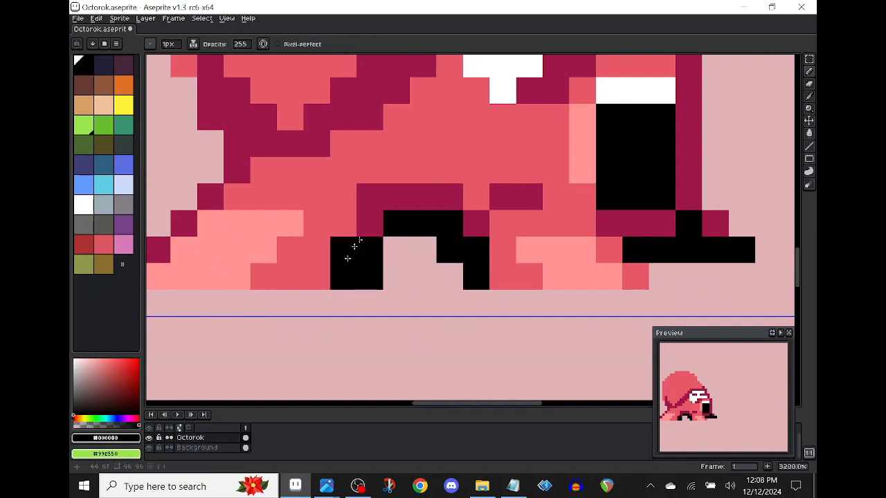
Sample crimson and restore a crimson pixel on the inner edge of the back foot beside the black shadow.
left_click(363, 229, "alt")
left_click(346, 246)
left_click_drag(365, 192, 440, 277)
left_click(522, 178)
Draw a stepped black line over the crimson diagonal under the head and continue it straight across above the eyes.
left_click(706, 226, "alt")
left_click_drag(536, 195, 524, 258)
mouse_move(489, 163)
left_mouse_down()
mouse_move(409, 241)
mouse_move(350, 278)
left_mouse_up()
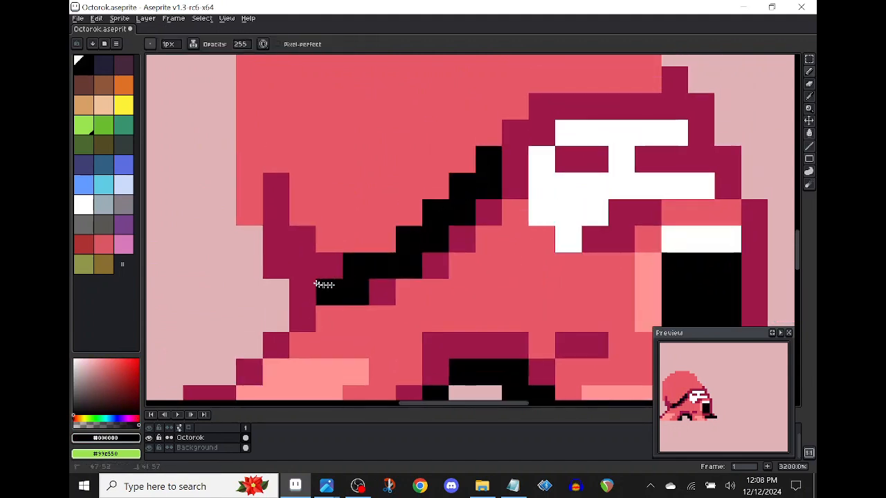
mouse_move(437, 195)
left_mouse_down()
mouse_move(551, 108)
mouse_move(615, 99)
mouse_move(657, 108)
left_mouse_up()
left_click_drag(661, 111, 571, 173)
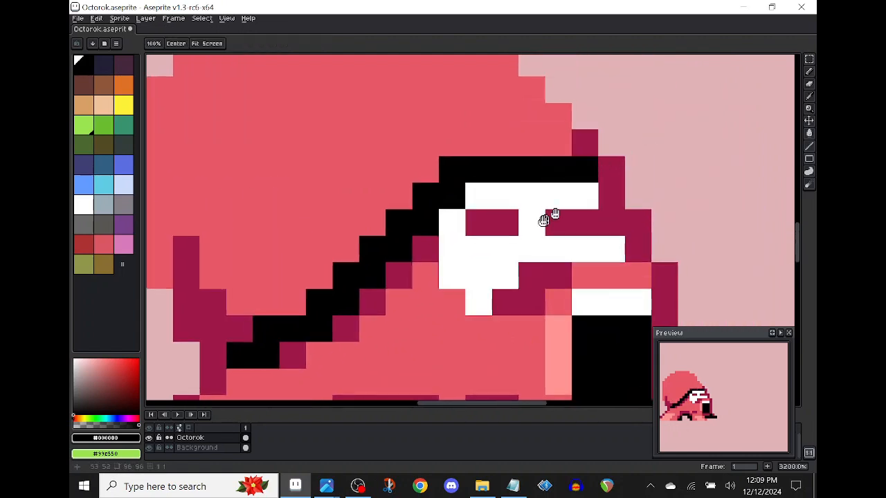
left_click_drag(529, 222, 514, 224)
mouse_move(409, 307)
left_mouse_down()
mouse_move(439, 214)
mouse_move(459, 281)
left_mouse_up()
key("ctrl+z")
Try to paint a large white highlight across the upper part of the head with sampled white.
left_click(473, 250, "alt")
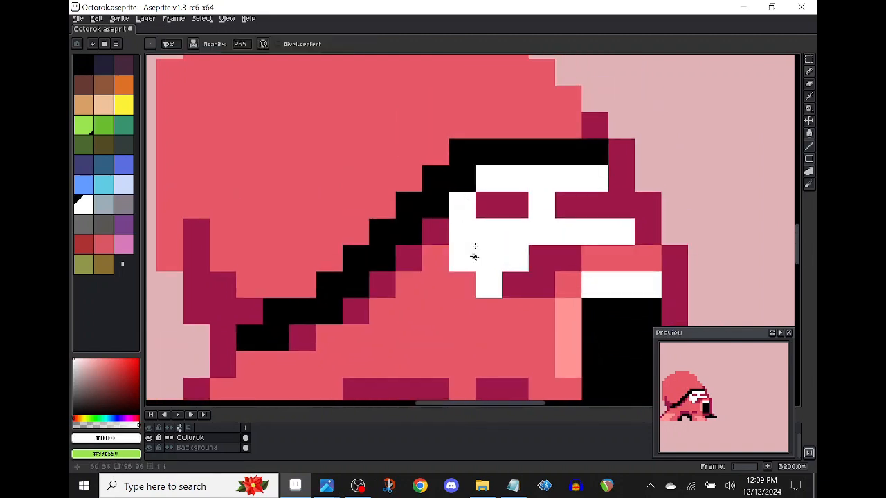
left_click_drag(477, 201, 507, 339)
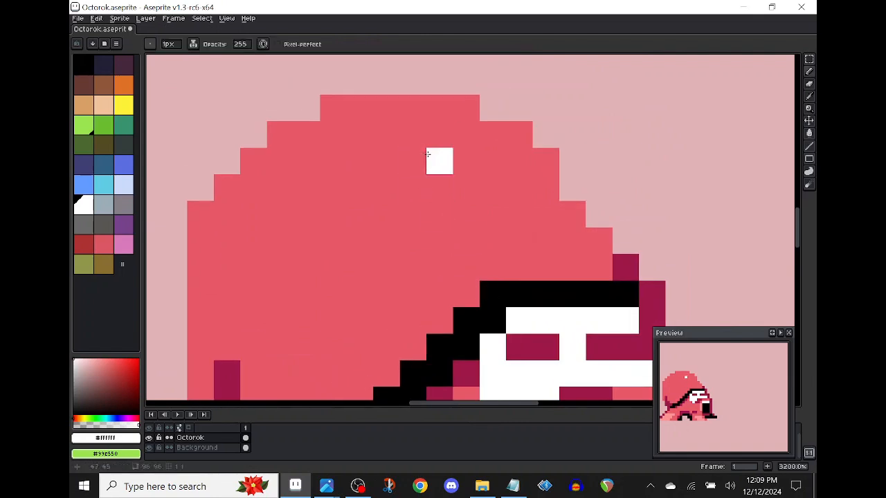
mouse_move(417, 148)
left_mouse_down()
mouse_move(352, 196)
mouse_move(474, 225)
mouse_move(454, 133)
mouse_move(339, 141)
mouse_move(502, 197)
left_mouse_up()
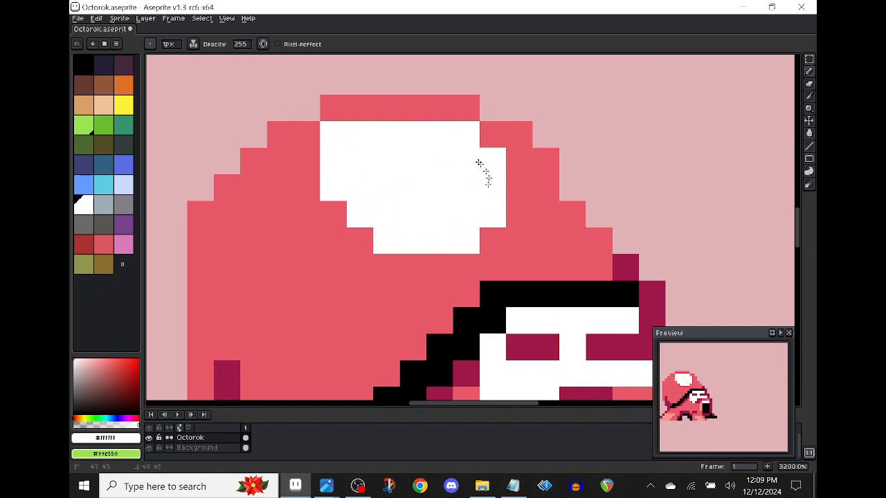
left_click_drag(505, 157, 470, 186)
mouse_move(489, 137)
left_mouse_down()
mouse_move(519, 229)
mouse_move(537, 177)
mouse_move(551, 212)
left_mouse_up()
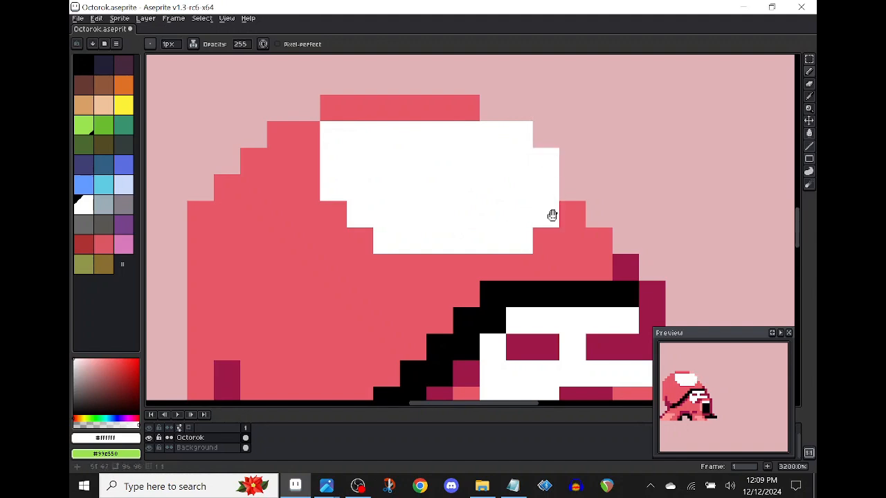
Undo the large white highlight strokes down to the first pixel on the head.
key("ctrl+z")
key("space")
key("ctrl+z")
key("ctrl+z")
key("ctrl+y")
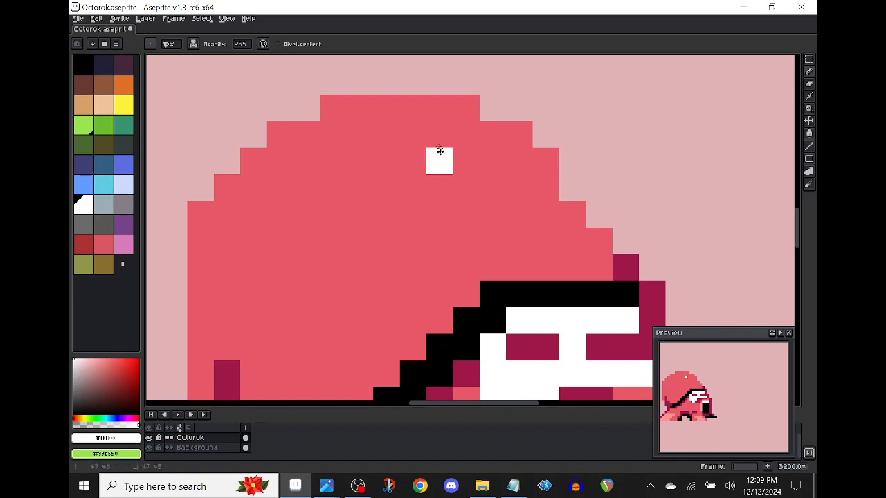
Paint a 2 by 2 pixel white highlight on the head and move it to the upper back of the head.
left_click_drag(437, 151, 415, 150)
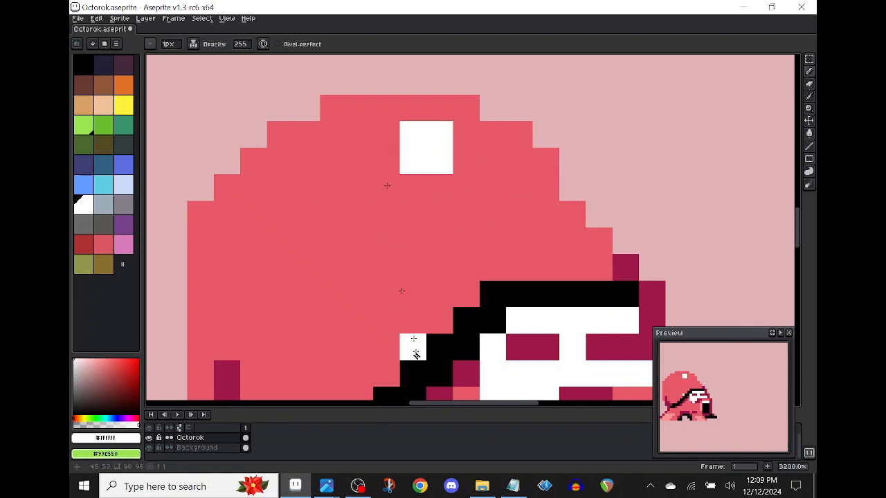
left_click(412, 239, "alt")
left_click(408, 166)
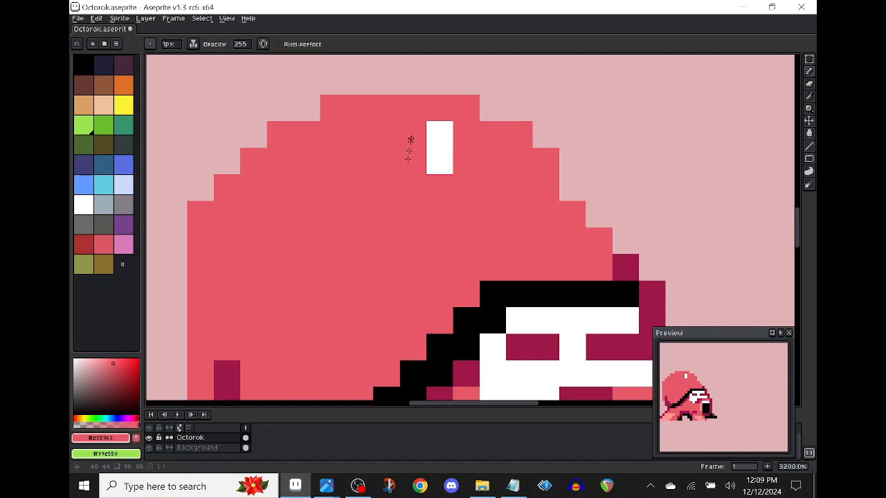
left_click(440, 142, "alt")
mouse_move(413, 135)
left_mouse_down()
mouse_move(415, 161)
mouse_move(438, 159)
mouse_move(345, 182)
mouse_move(316, 212)
mouse_move(331, 216)
mouse_move(320, 205)
left_mouse_up()
key("m")
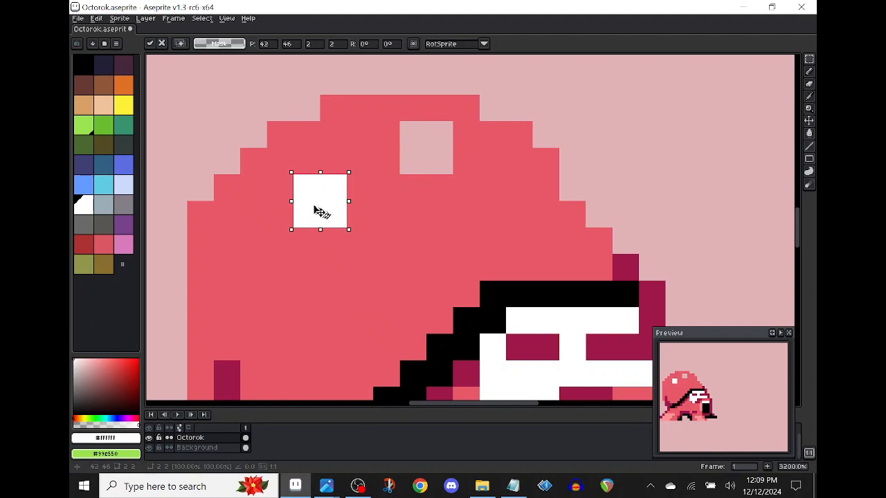
Fill the hole left by the moved highlight with the sampled head pink.
key("b")
left_click(391, 193, "alt")
mouse_move(413, 166)
left_mouse_down()
mouse_move(443, 153)
mouse_move(441, 170)
left_mouse_up()
key("space")
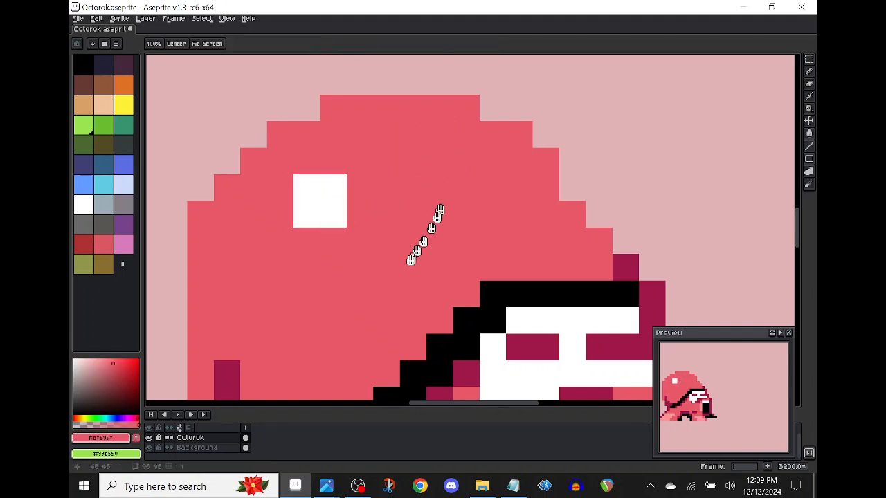
Extend the head's front edge by one pink pixel and add stepped crimson shading just above the black brow line.
left_click_drag(410, 264, 380, 222)
left_click(518, 177, "alt")
left_click_drag(536, 146, 528, 157)
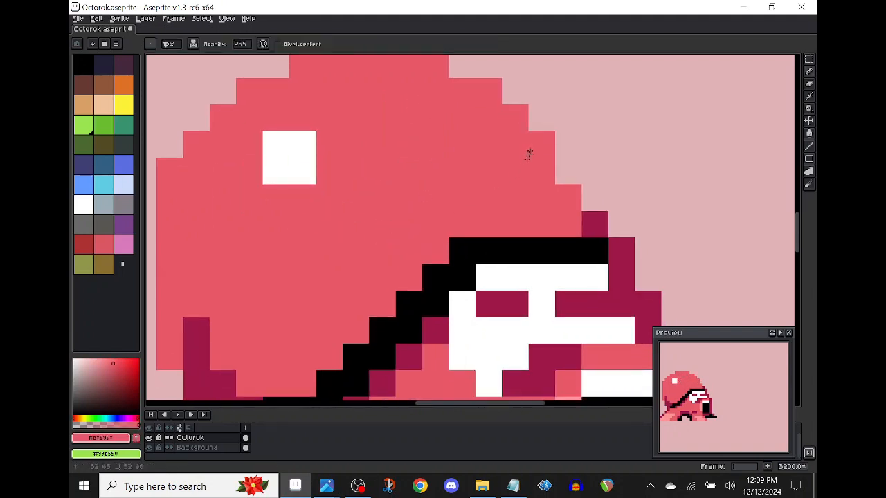
left_click(595, 223, "alt")
left_click(569, 201)
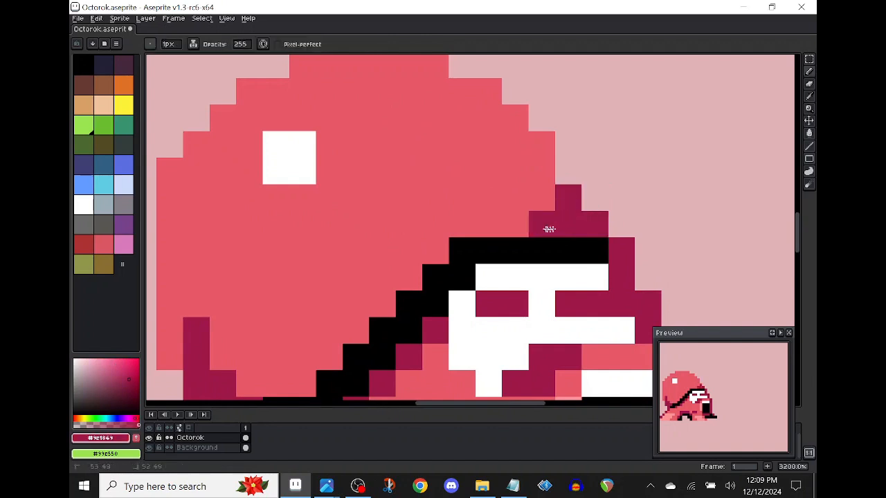
Thicken the black brow to two pixel rows and extend the near eye's crimson pupil one row down.
left_click(573, 252, "alt")
mouse_move(569, 277)
left_mouse_down()
mouse_move(595, 277)
mouse_move(491, 266)
left_mouse_up()
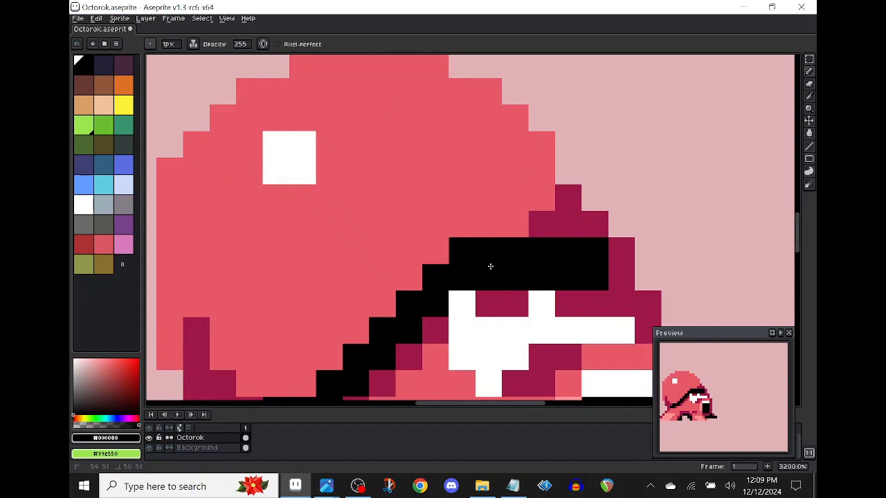
left_click(486, 297, "alt")
left_click_drag(488, 325, 505, 330)
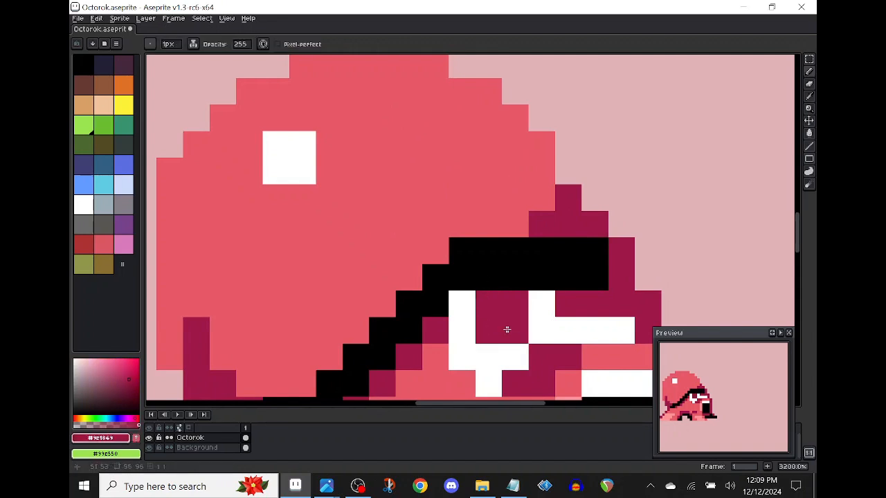
Repaint the row beneath the brow white above the near pupil and reshape the far eye with sampled white and crimson.
left_click(535, 321, "alt")
left_click_drag(491, 294, 583, 302)
left_click(636, 305, "alt")
mouse_move(622, 331)
left_mouse_down()
mouse_move(595, 334)
mouse_move(479, 299)
mouse_move(489, 279)
mouse_move(479, 243)
left_mouse_up()
left_click(495, 251)
key("ctrl+z")
left_click(495, 251, "alt")
Recolour the snout's top row light pink and erase stray outline pixels beside the brow and above the snout.
left_click(437, 311, "alt")
mouse_move(450, 283)
left_mouse_down()
mouse_move(508, 282)
mouse_move(500, 253)
mouse_move(513, 182)
mouse_move(517, 218)
left_mouse_up()
key("e")
left_click(532, 260)
left_click(484, 191)
Try a black pixel within the crimson shading above the brow.
key("b")
left_click(487, 221, "alt")
left_click(459, 187, "alt")
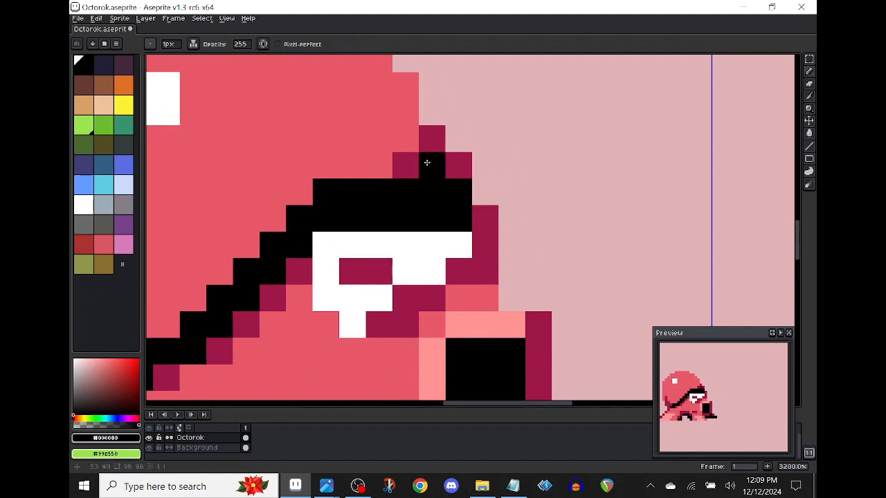
left_click_drag(427, 162, 495, 230)
left_click(478, 232, "alt")
Extend the crimson shading inward and up the head's back edge, and continue the black line around its lower back corner.
left_click_drag(417, 273, 573, 155)
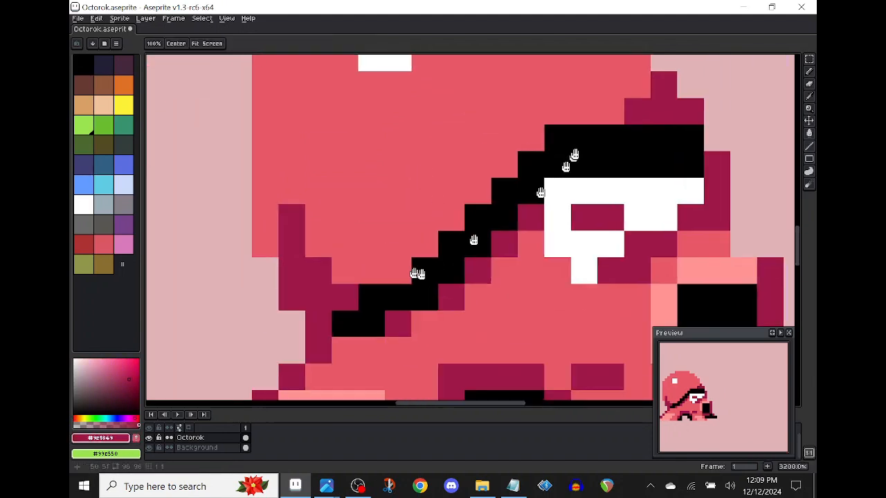
left_click_drag(346, 244, 319, 246)
left_click(372, 253, "alt")
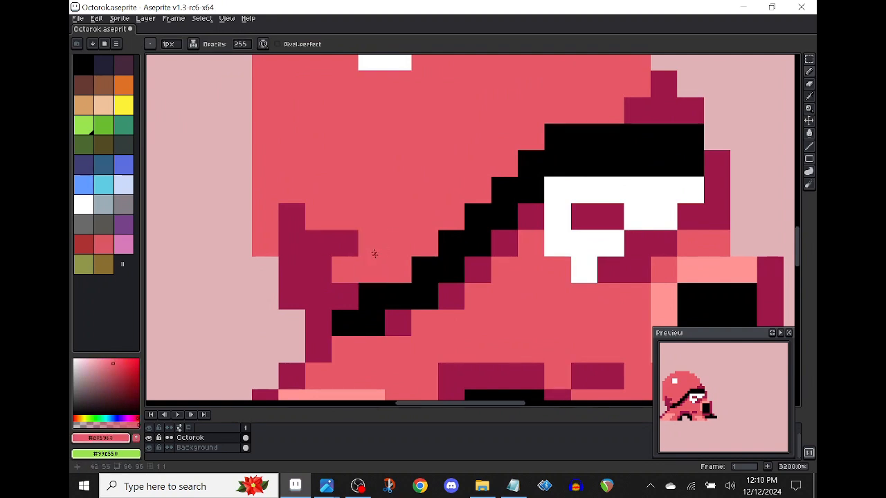
left_click(332, 239, "alt")
left_click_drag(268, 167, 274, 240)
mouse_move(272, 205)
left_mouse_down()
mouse_move(339, 331)
mouse_move(319, 255)
mouse_move(325, 310)
mouse_move(330, 188)
left_mouse_up()
left_click(321, 244)
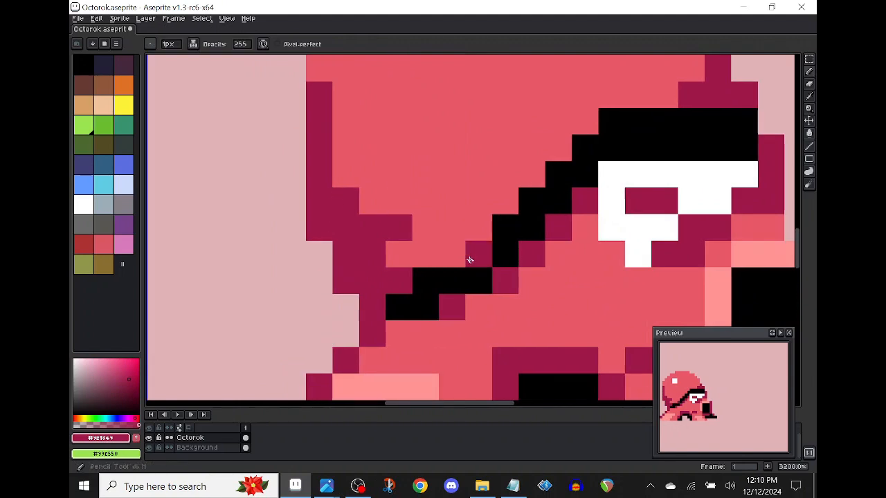
left_click(477, 254, "alt")
mouse_move(413, 298)
left_mouse_down()
mouse_move(351, 304)
mouse_move(339, 275)
left_mouse_up()
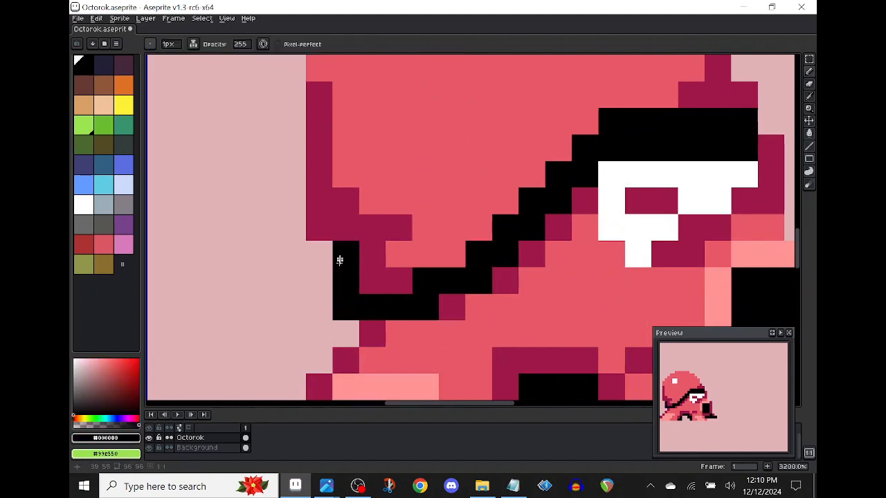
Widen the crimson shadow in steps across the lower back of the head.
left_click(355, 229, "alt")
mouse_move(438, 177)
left_mouse_down()
mouse_move(413, 227)
mouse_move(373, 254)
left_mouse_up()
left_click(359, 246)
left_click(357, 271)
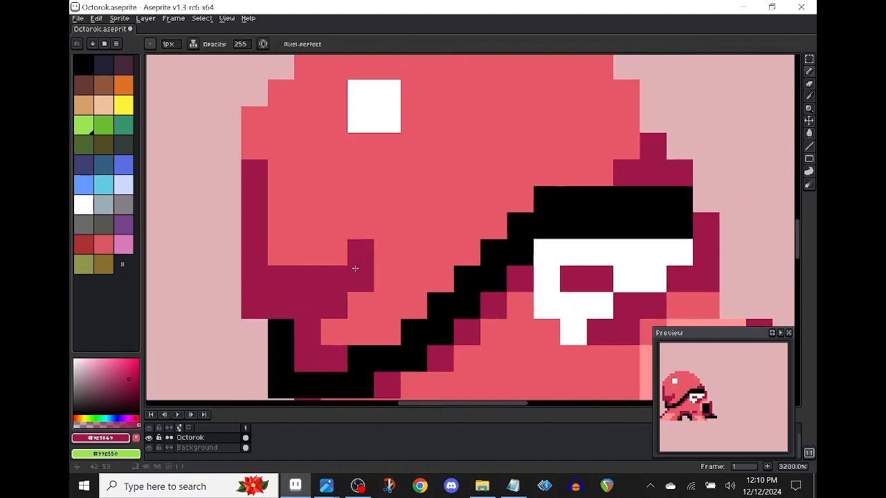
left_click(384, 251)
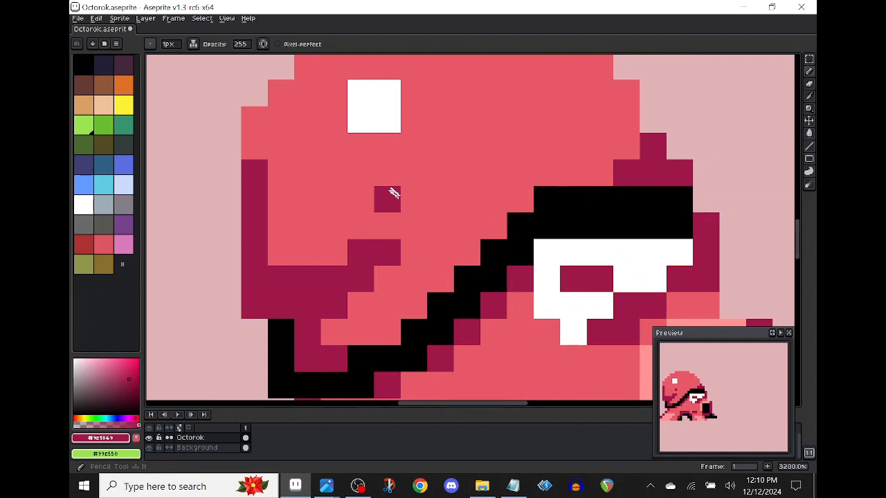
left_click_drag(438, 168, 420, 221)
Draw a crimson strip one row higher above the brow and recolour the row directly over the brow in head pink.
left_click(351, 141, "alt")
left_click_drag(351, 141, 386, 176)
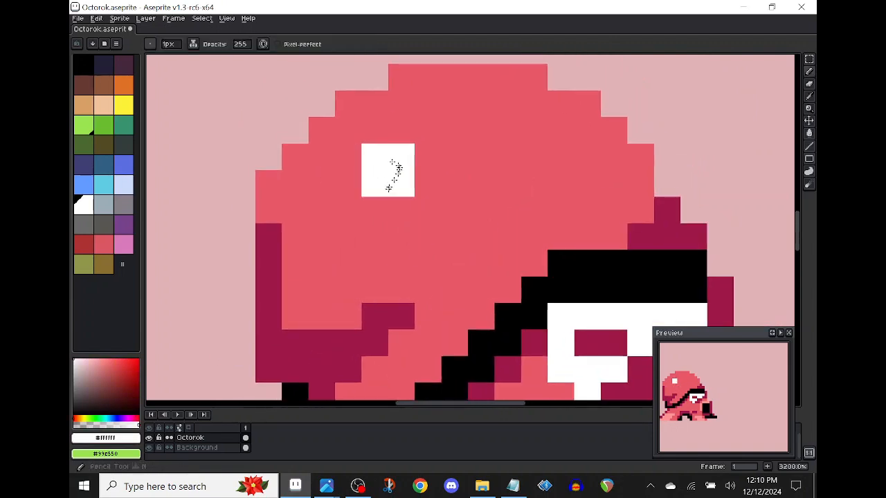
left_click(380, 312, "alt")
left_click_drag(651, 201, 589, 206)
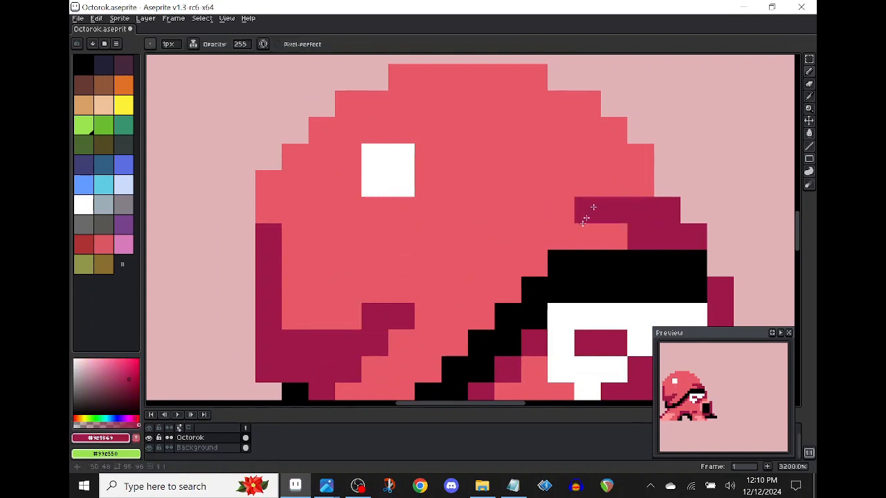
left_click(588, 237, "alt")
left_click_drag(588, 237, 682, 233)
left_click(590, 217, "alt")
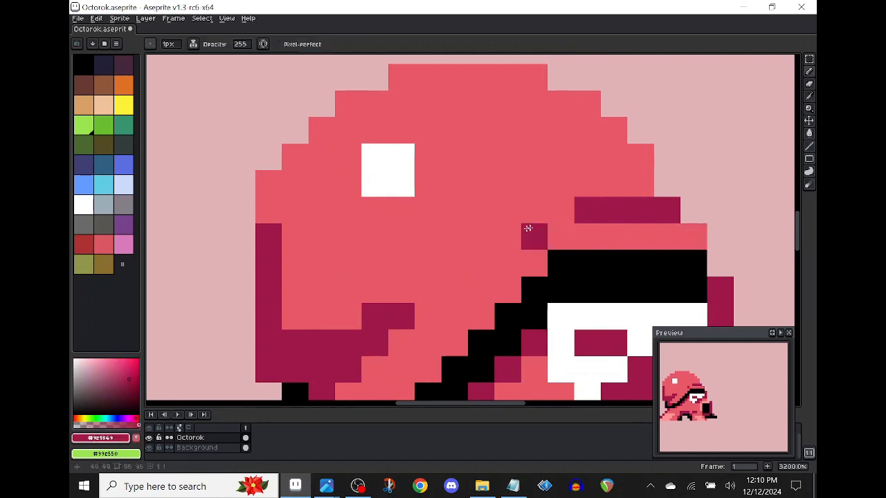
Trim the inner pixels of the lower head's crimson shadow and shorten the strip above the brow with sampled pink.
left_click(419, 295, "alt")
mouse_move(418, 295)
left_mouse_down()
mouse_move(373, 328)
mouse_move(348, 366)
left_mouse_up()
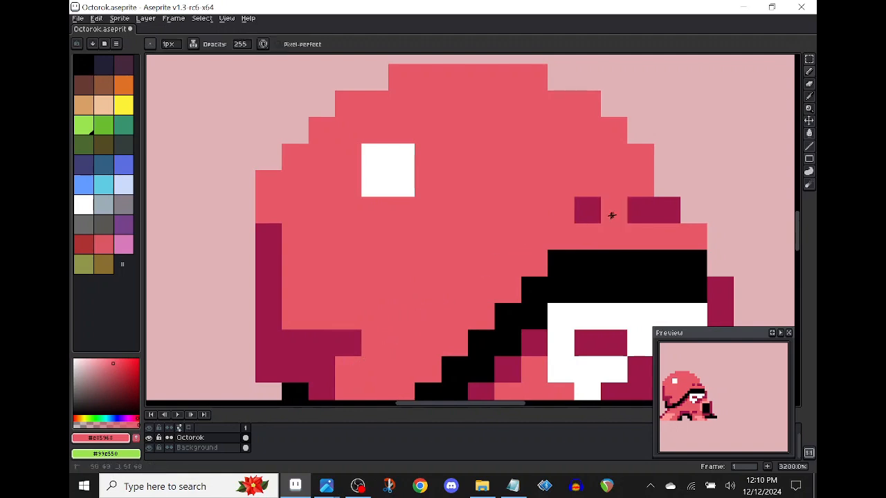
scroll(526, 200, "down", 1)
Draw a diagonal white highlight on the head parallel to the black band, and trim its top pixel with sampled head pink.
left_click(399, 142, "alt")
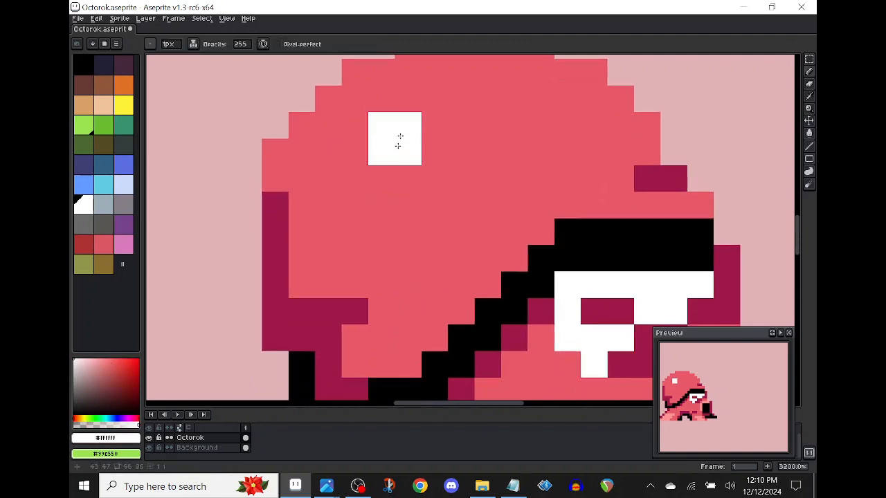
scroll(387, 242, "down", 1)
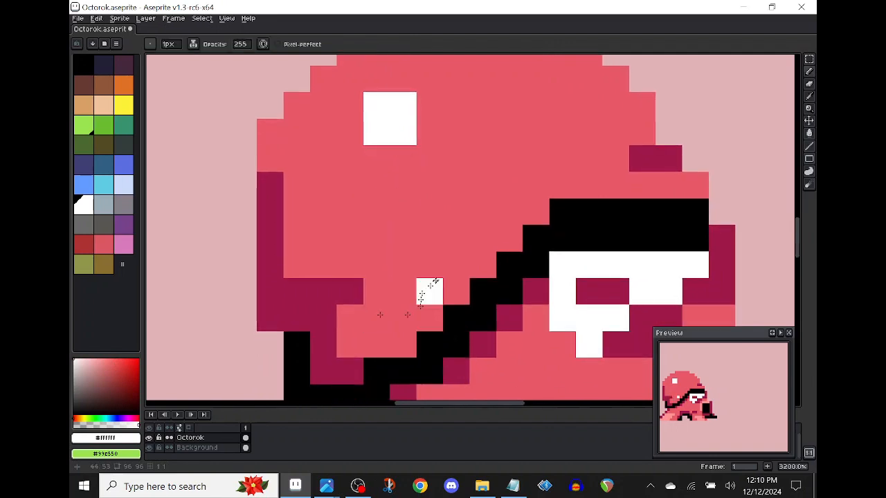
left_click_drag(491, 211, 443, 259)
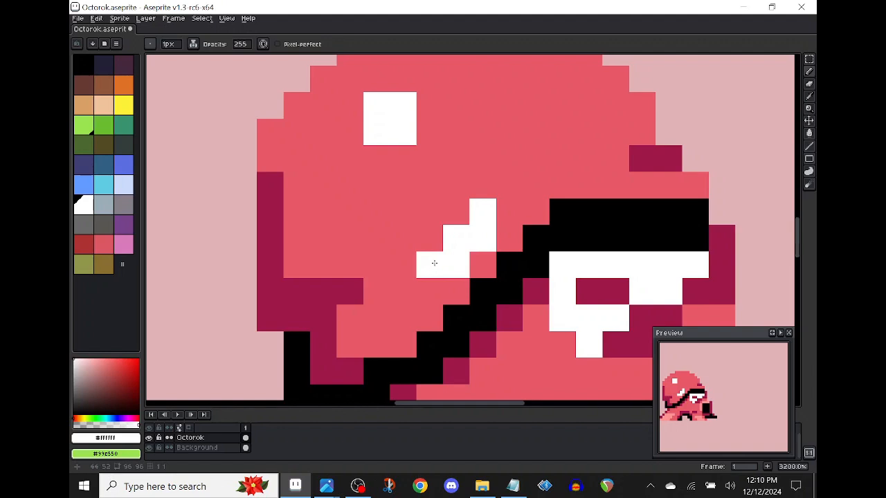
left_click_drag(423, 285, 412, 284)
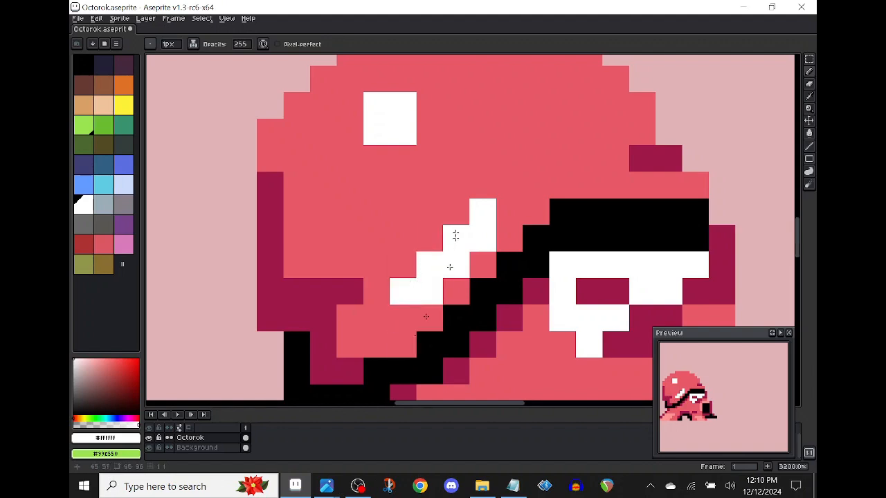
left_click_drag(501, 207, 500, 198)
key("space")
left_click_drag(365, 213, 404, 263)
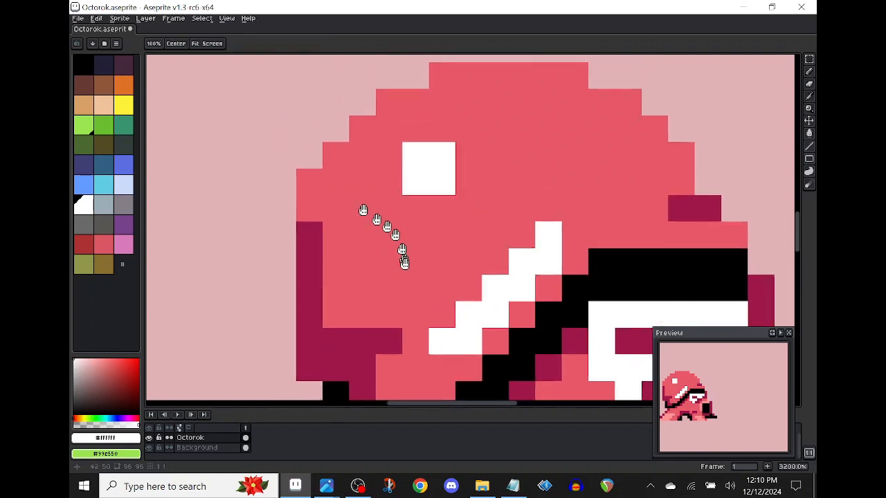
left_click(374, 333)
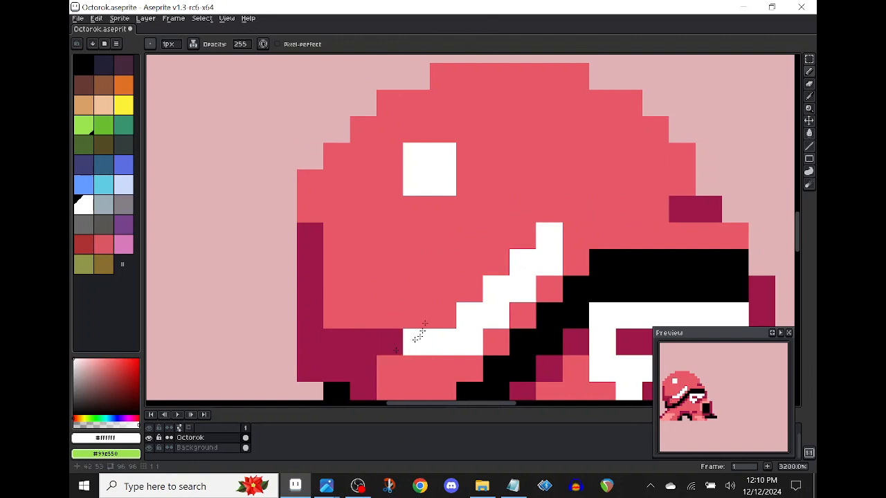
key("space")
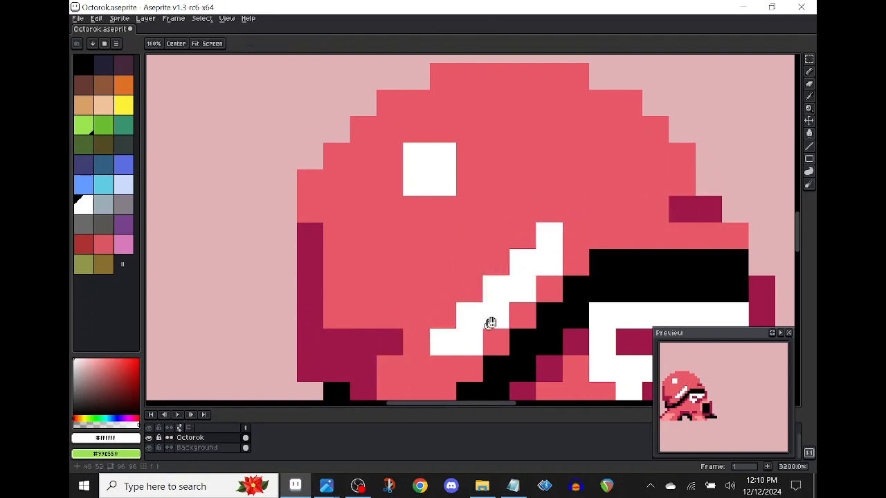
left_click_drag(489, 323, 417, 275)
left_click(490, 201, "alt")
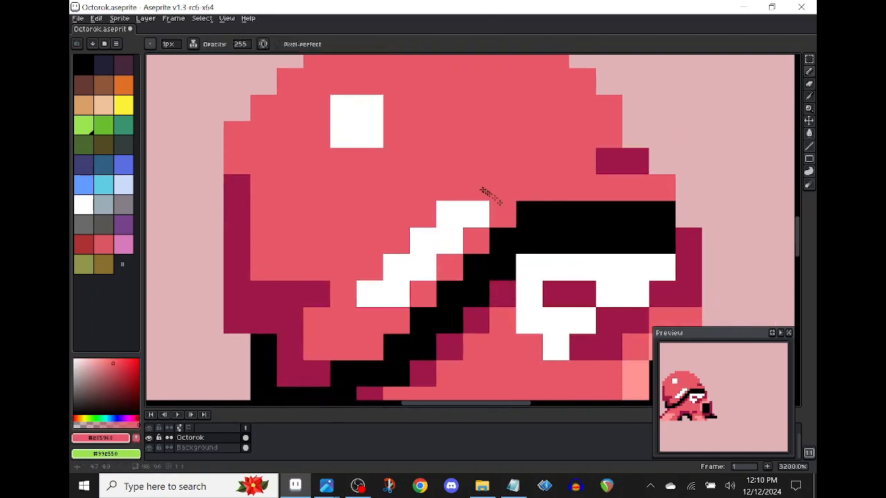
Shift the back leg's lower rear part toward the body and extend the sampled crimson shading along the leg's upper edge under the black line.
left_click(598, 158, "alt")
key("space")
left_click_drag(391, 331, 359, 149)
key("space")
left_click_drag(297, 280, 355, 262)
key("m")
left_click_drag(182, 282, 334, 382)
left_click_drag(284, 321, 318, 317)
key("space")
key("ctrl+d")
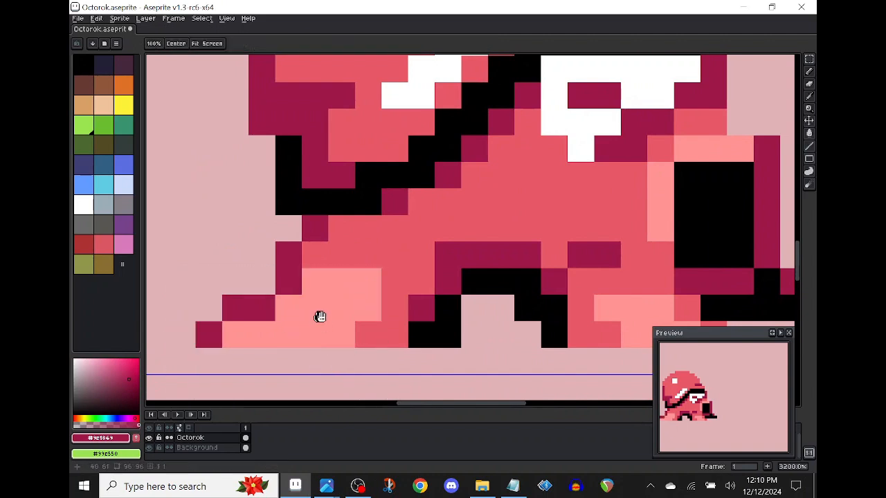
key("b")
mouse_move(304, 256)
left_mouse_down()
mouse_move(336, 231)
mouse_move(367, 232)
left_mouse_up()
Mix a muted mid-tone from the crimson with hue 348, saturation 67 and value 76.
key("space")
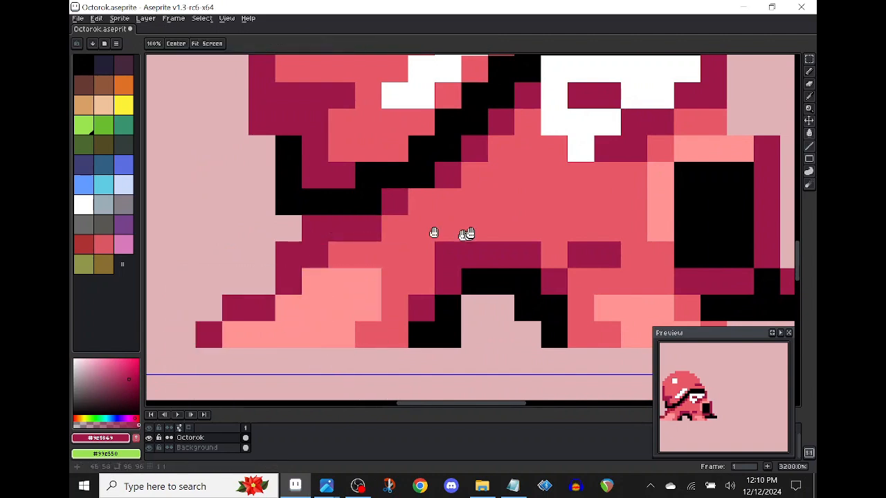
left_click_drag(467, 234, 457, 251)
scroll(464, 267, "up", 1)
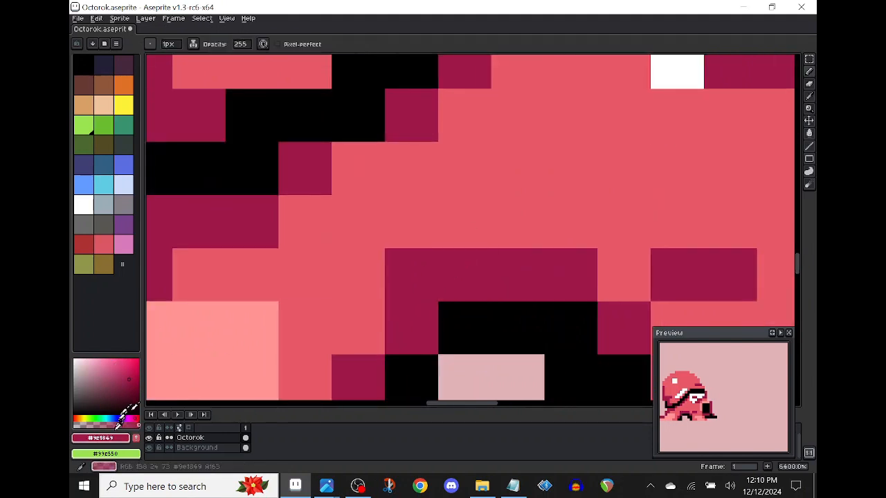
left_click(100, 437)
left_click(98, 371)
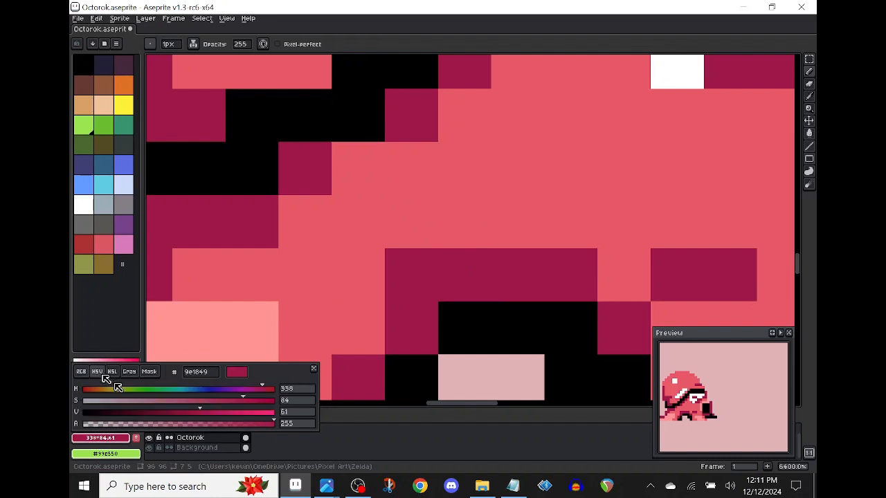
left_click_drag(202, 410, 221, 413)
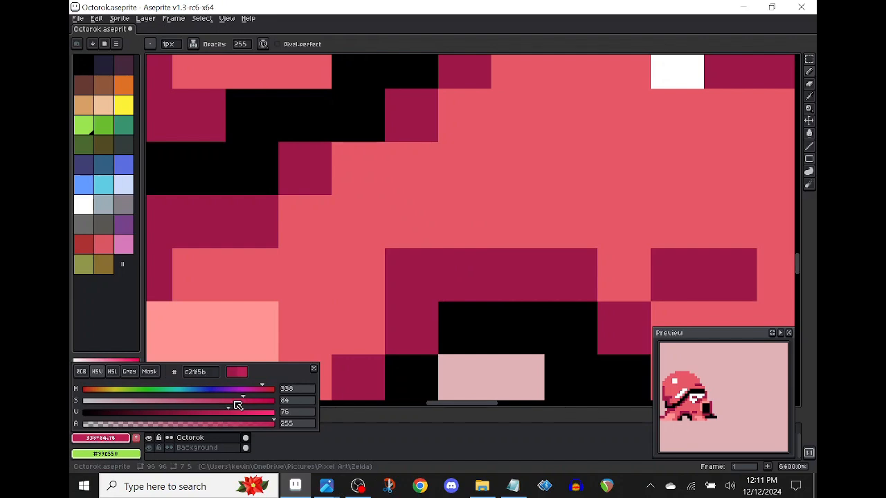
left_click_drag(242, 403, 223, 402)
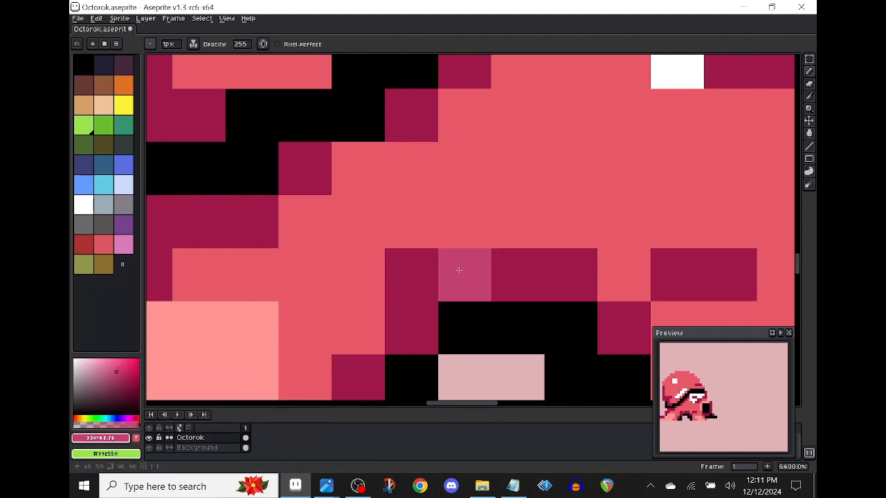
mouse_move(128, 442)
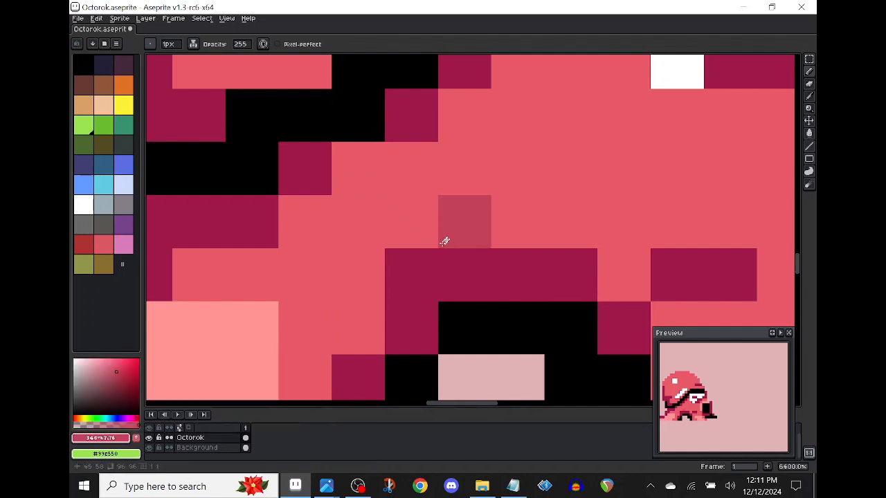
Paint mid-tone pixels above and behind the crimson arch between the legs, and recolour the crimson strip over the front leg with the mid-tone.
left_click_drag(446, 239, 507, 236)
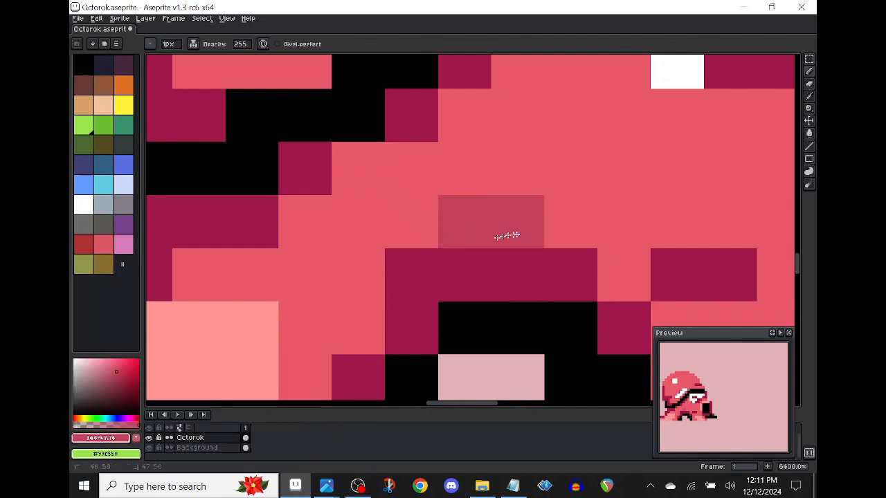
left_click(354, 324)
key("space")
mouse_move(450, 300)
left_mouse_down()
mouse_move(325, 245)
mouse_move(418, 278)
left_mouse_up()
scroll(415, 279, "down", 1)
scroll(419, 274, "up", 1)
left_click_drag(409, 219, 498, 205)
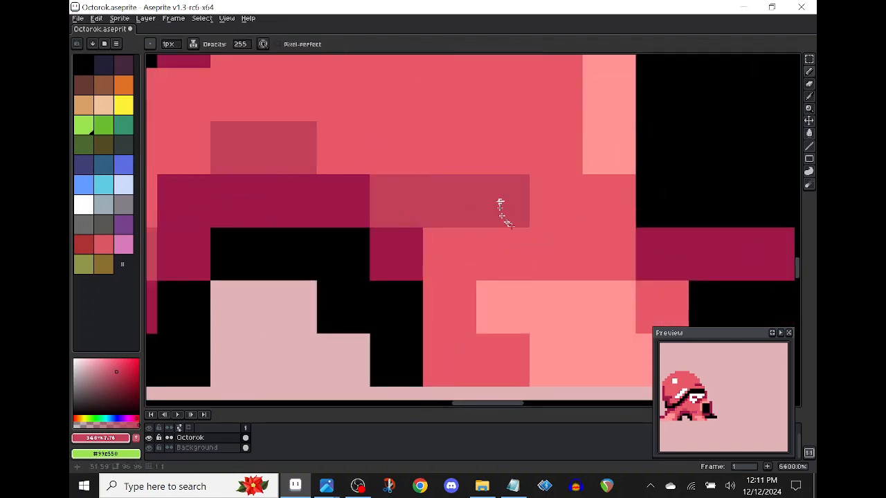
Extend the mid-tone shading down the front leg, across to the snout's base, and upward in a stepped column behind the snout.
key("space")
left_click_drag(554, 281, 449, 279)
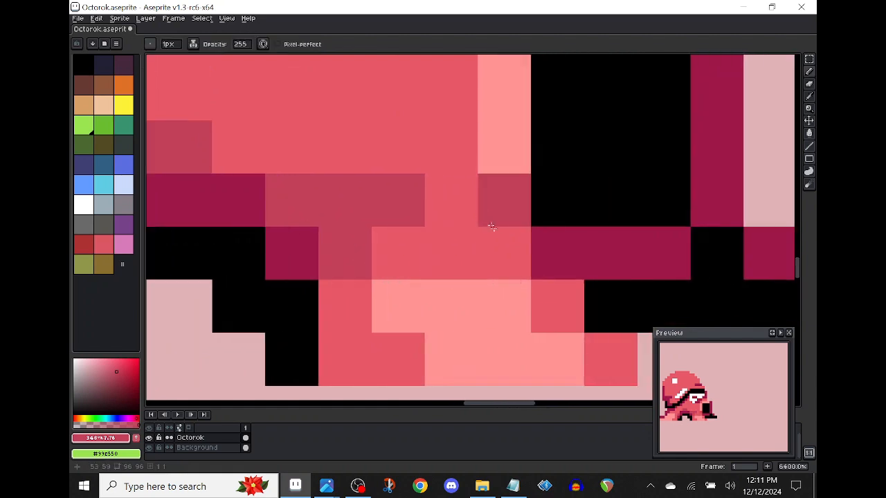
left_click_drag(456, 200, 443, 168)
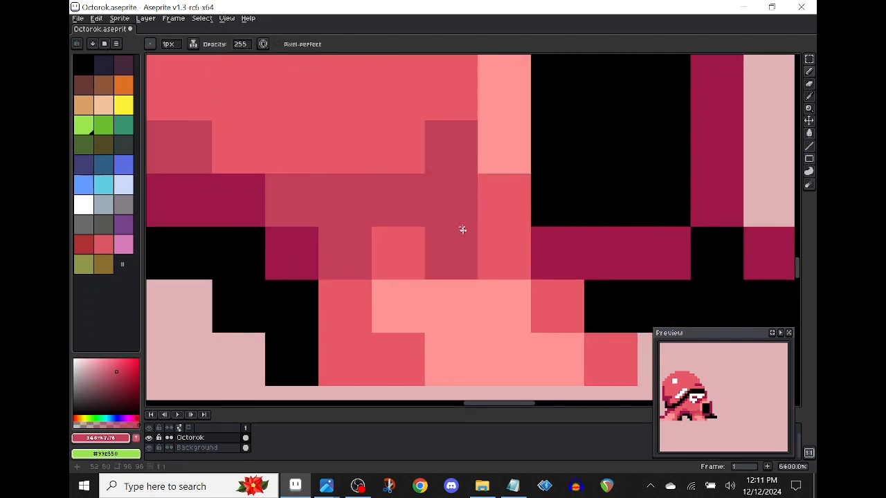
key("space")
left_click_drag(455, 212, 467, 271)
left_click_drag(428, 219, 425, 171)
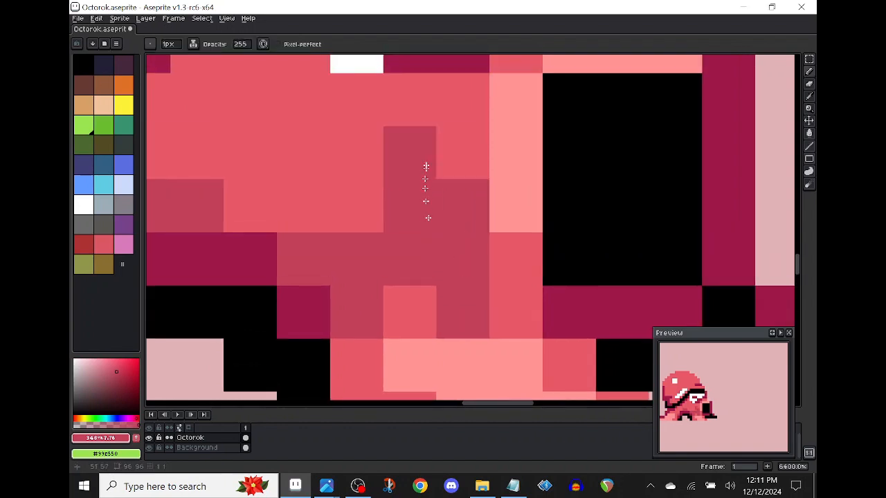
Darken the core of the shading behind the snout's lower edge with sampled crimson.
left_click(551, 306, "alt")
mouse_move(474, 304)
left_mouse_down()
mouse_move(437, 262)
mouse_move(417, 269)
mouse_move(419, 298)
left_mouse_up()
scroll(470, 302, "down", 2)
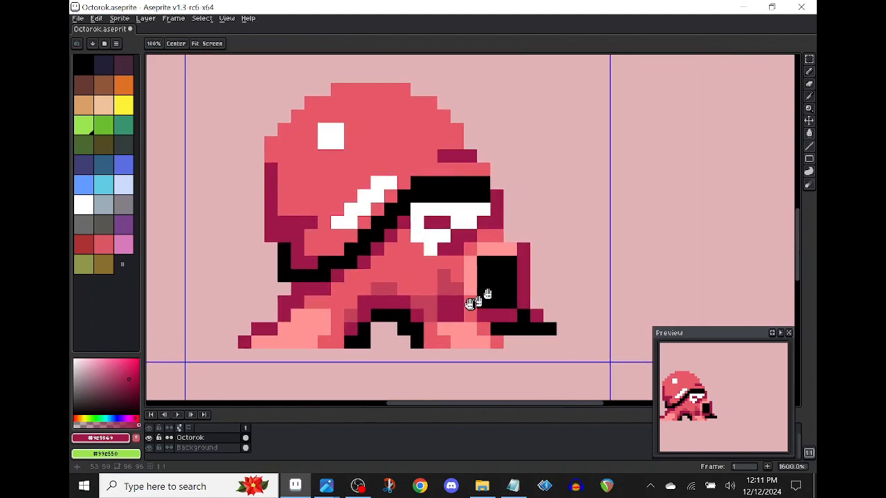
Recolour the eye's upper back corner in head pink and turn the brow's lower black row above the eye crimson.
scroll(425, 228, "up", 1)
left_click(413, 205, "alt")
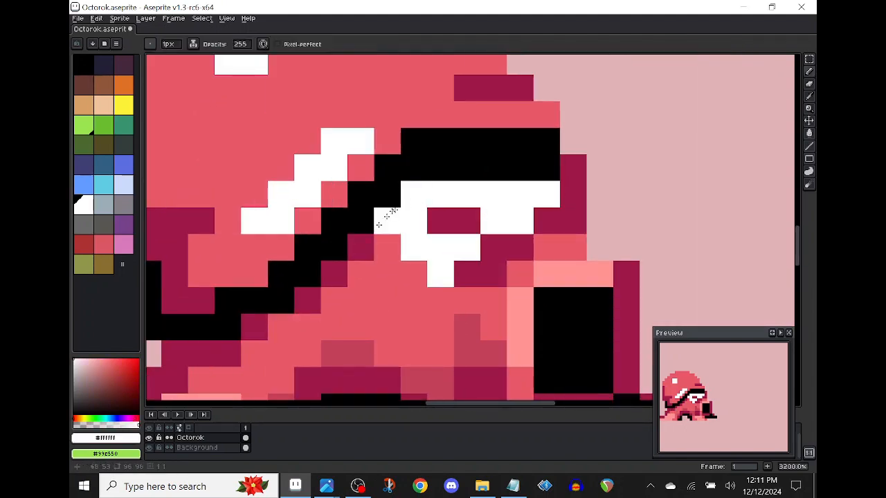
left_click(389, 247, "alt")
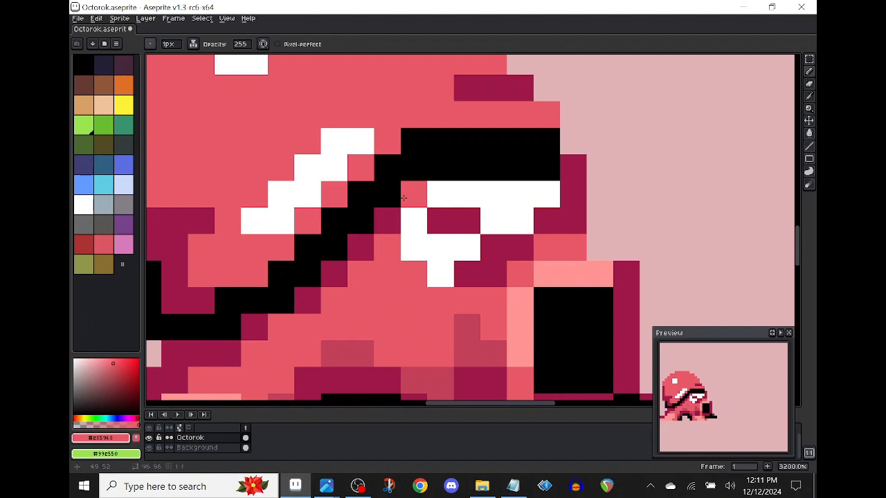
left_click(387, 220, "alt")
left_click_drag(439, 171, 544, 160)
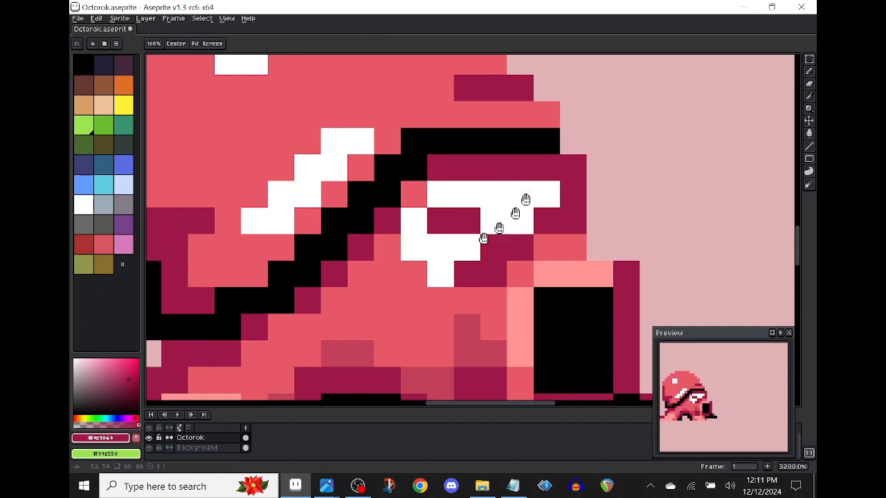
left_click_drag(443, 232, 478, 224)
Add white highlight pixels along the snout rim's upper back edges, keeping its corner pixel light pink.
left_click(377, 141, "alt")
scroll(395, 175, "down", 1)
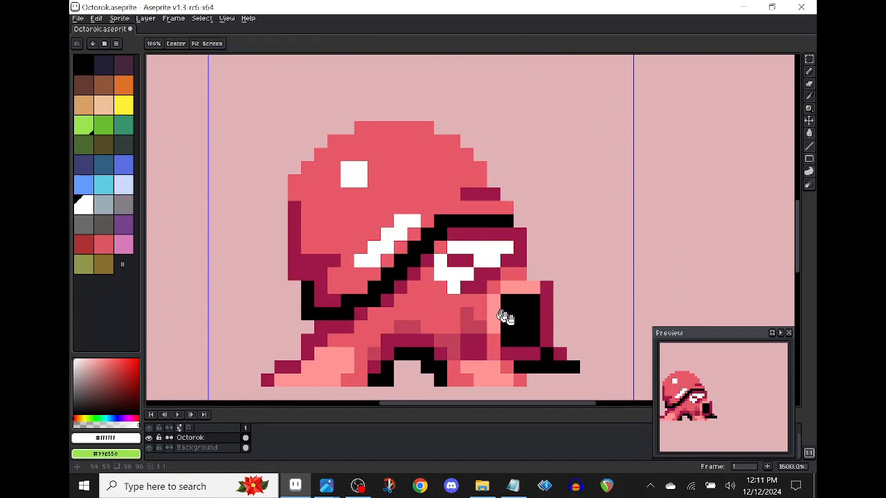
scroll(504, 316, "up", 2)
left_click(422, 226)
left_click_drag(403, 226, 404, 242)
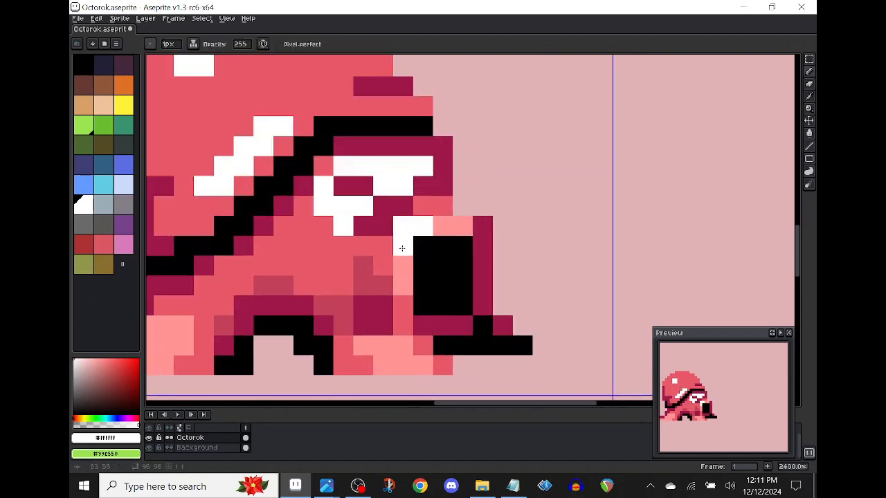
left_click(442, 225, "alt")
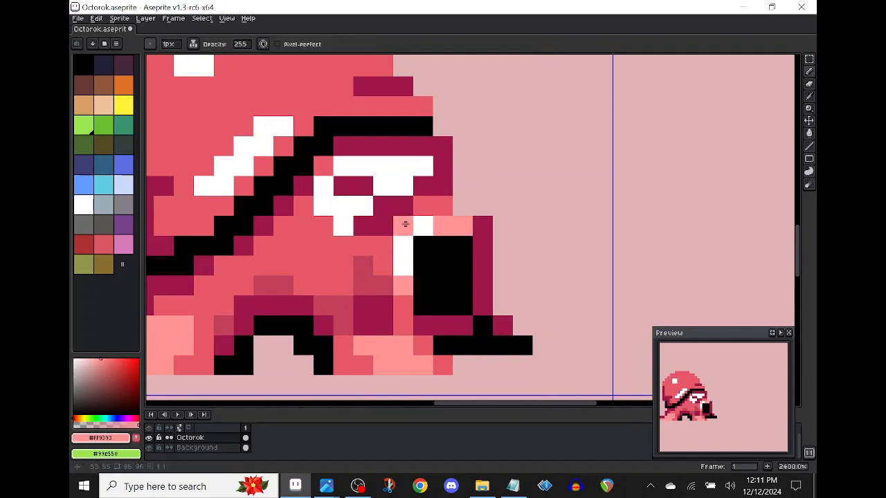
Add a crimson pixel above the snout's outer corner and paint a light pink patch on the cheek below the eye.
left_click(484, 223, "alt")
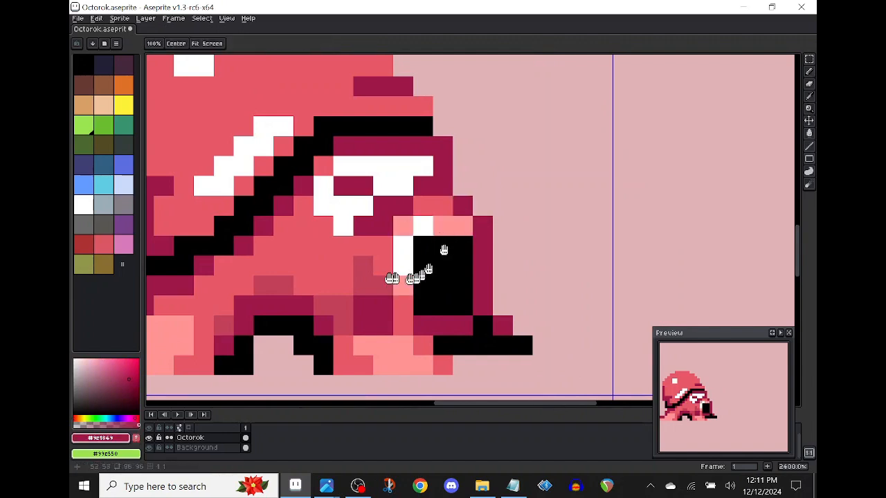
left_click_drag(415, 273, 546, 285)
left_click(534, 357, "alt")
scroll(445, 257, "up", 1)
mouse_move(433, 243)
left_mouse_down()
mouse_move(449, 238)
mouse_move(418, 239)
mouse_move(415, 253)
left_mouse_up()
left_click_drag(519, 219, 476, 250)
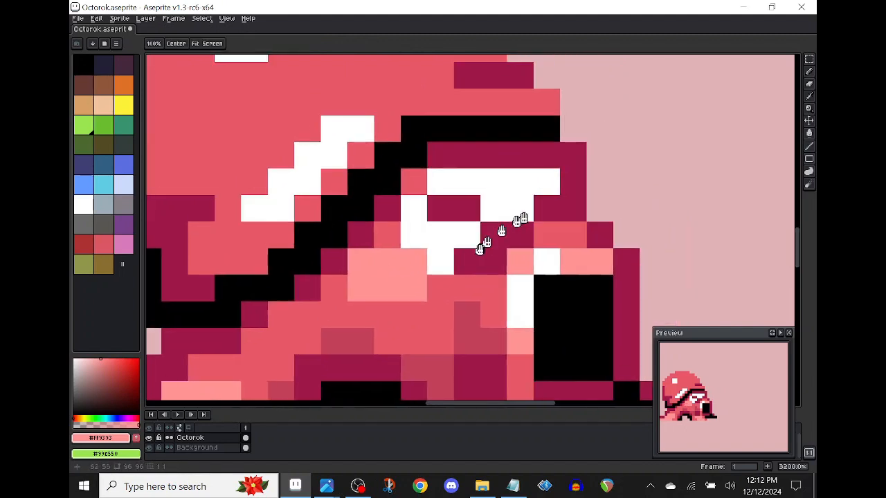
Replace the crimson outline down the front of the face and the snout's outer edge with sampled black.
left_click(546, 130, "alt")
mouse_move(572, 155)
left_mouse_down()
mouse_move(555, 149)
mouse_move(578, 205)
mouse_move(619, 265)
mouse_move(637, 360)
left_mouse_up()
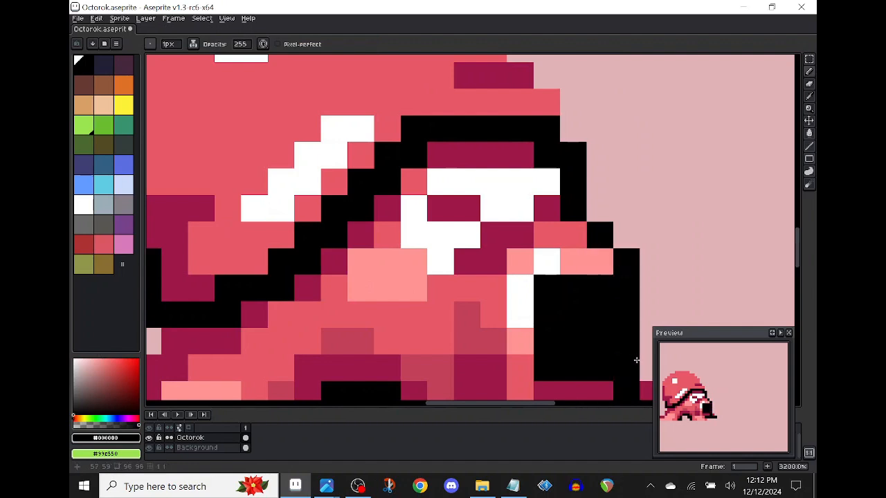
scroll(571, 235, "down", 3)
Draw a stepped black outline down the upper back edge of the back leg.
scroll(412, 266, "up", 3)
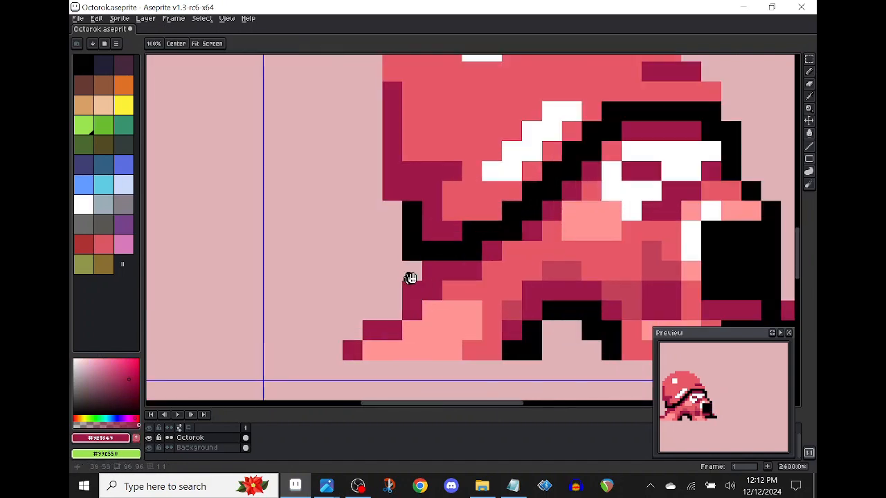
left_click_drag(430, 269, 402, 309)
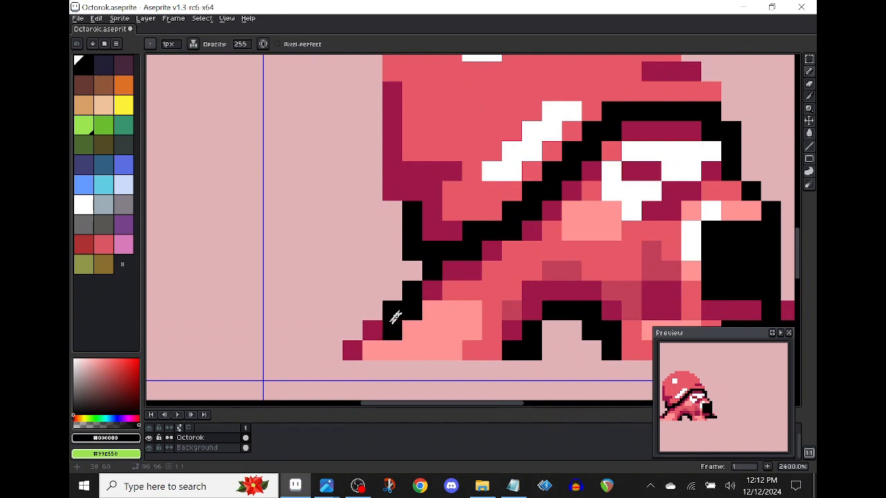
key("space")
scroll(407, 329, "down", 4)
left_click_drag(431, 359, 427, 358)
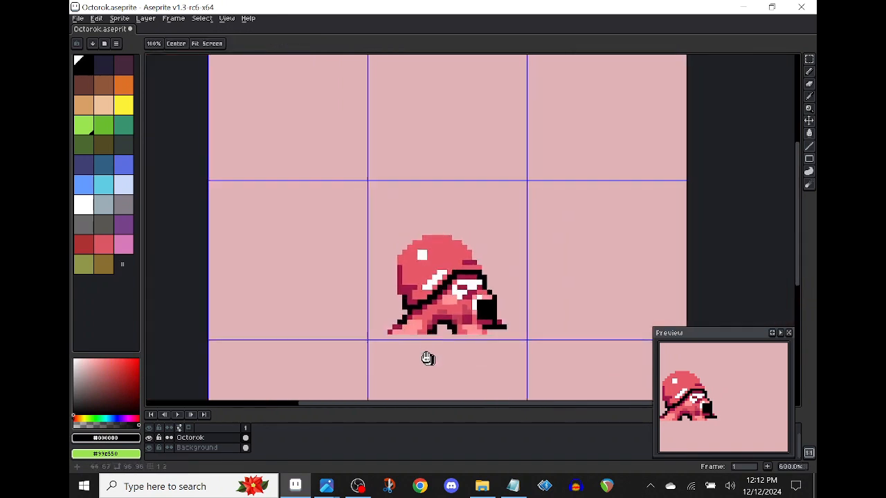
Select the lower back leg, move it one pixel toward the snout, and return to the Pencil tool.
scroll(408, 336, "up", 4)
key("r")
left_click_drag(327, 243, 521, 339)
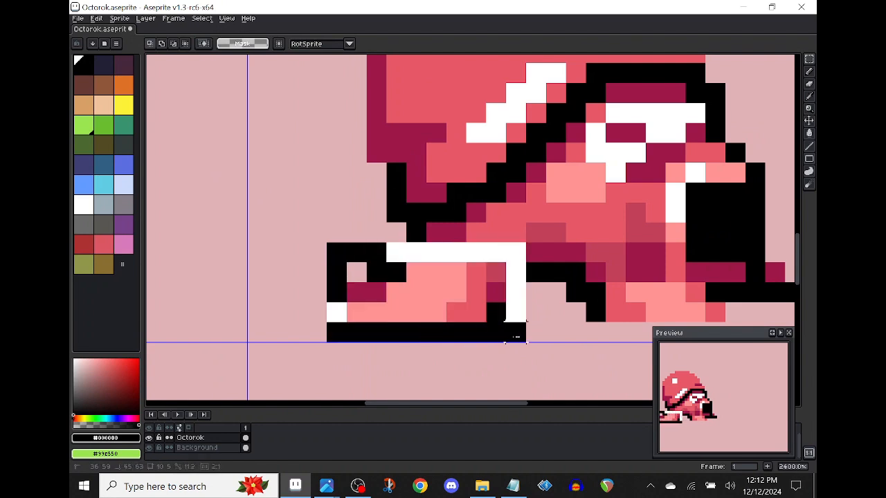
left_click_drag(436, 302, 458, 301)
key("ctrl+d")
key("b")
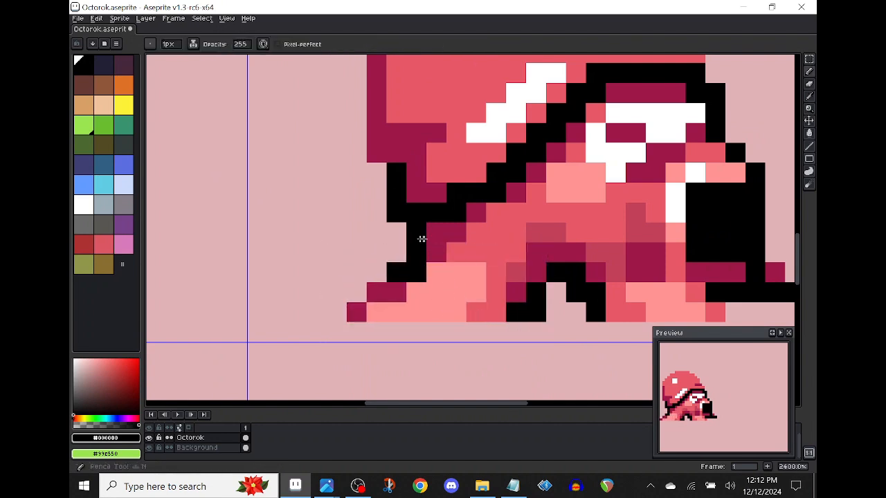
Redraw the back leg's upper edge as a crimson diagonal with stepped black pixels along its outside.
left_click(455, 232, "alt")
left_click_drag(435, 253, 385, 287)
left_click(415, 253, "alt")
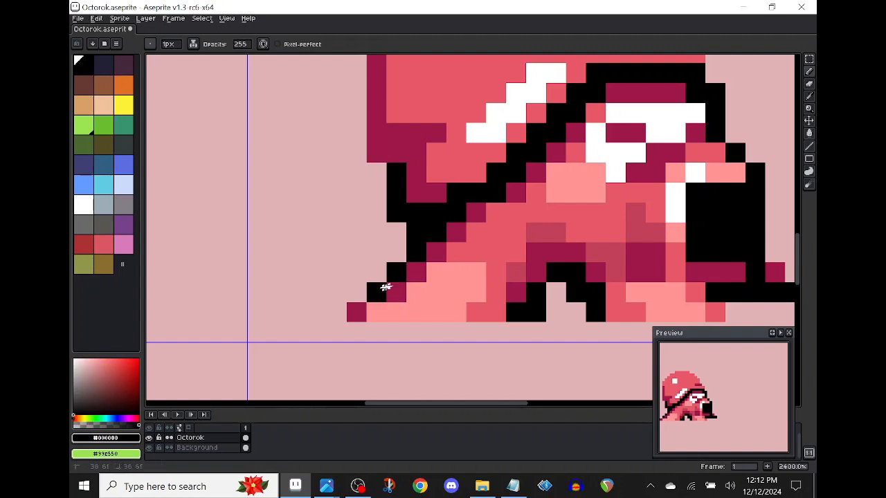
key("space")
scroll(435, 352, "down", 7)
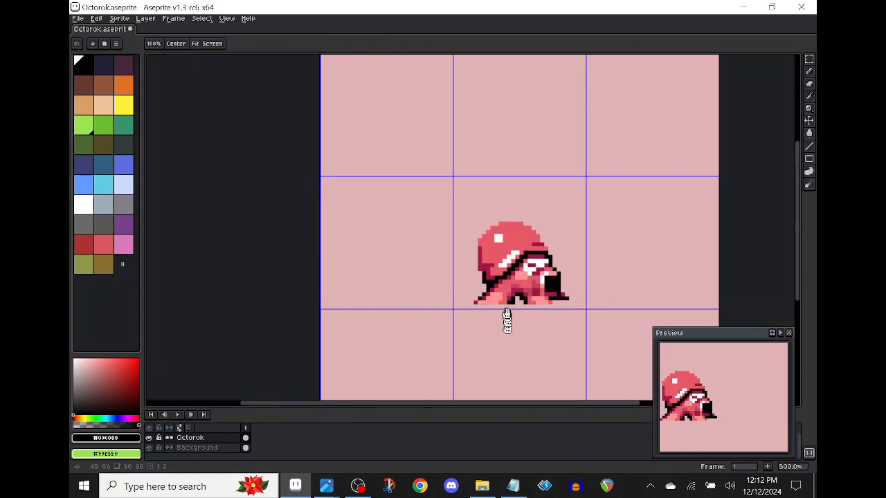
Thicken the black arch under the belly toward the back leg and repaint the leg's lower outer outline in sampled crimson.
scroll(508, 318, "up", 8)
left_click(502, 282)
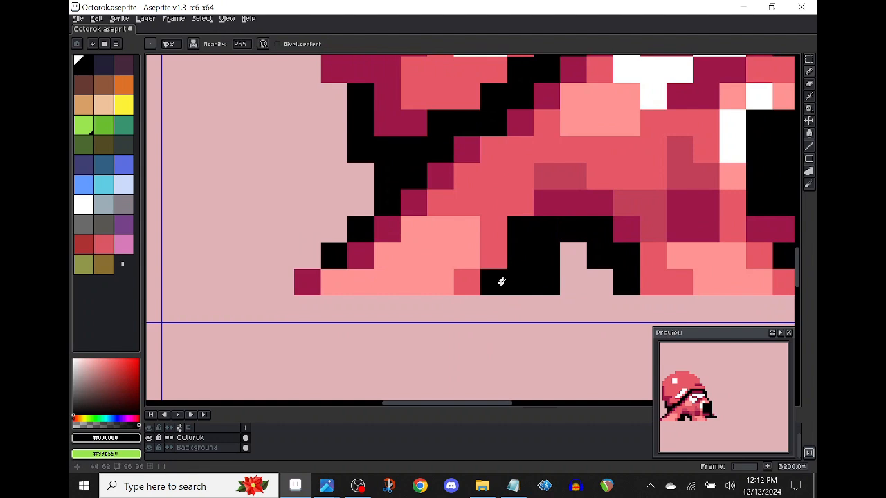
left_click(390, 220, "alt")
left_click_drag(384, 210, 345, 249)
key("space")
scroll(392, 281, "down", 8)
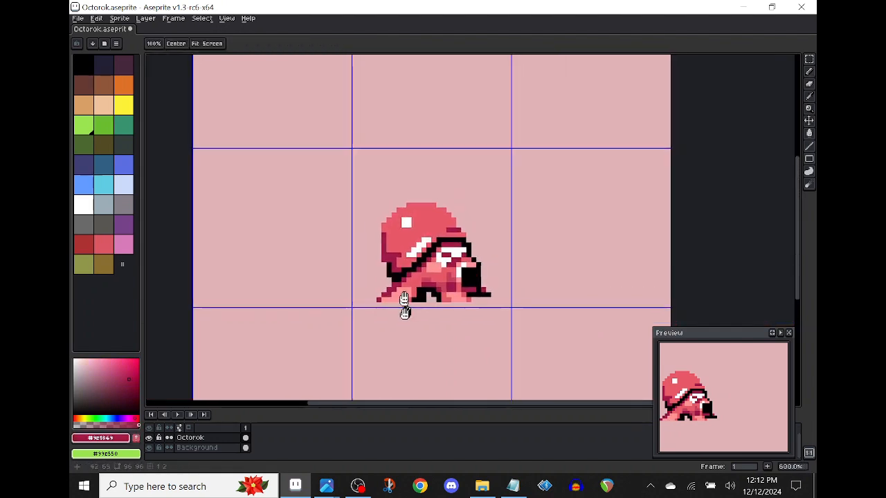
Try a black outline up the back of the shell, over its dome and down the front.
scroll(405, 310, "up", 7)
left_click(391, 295, "alt")
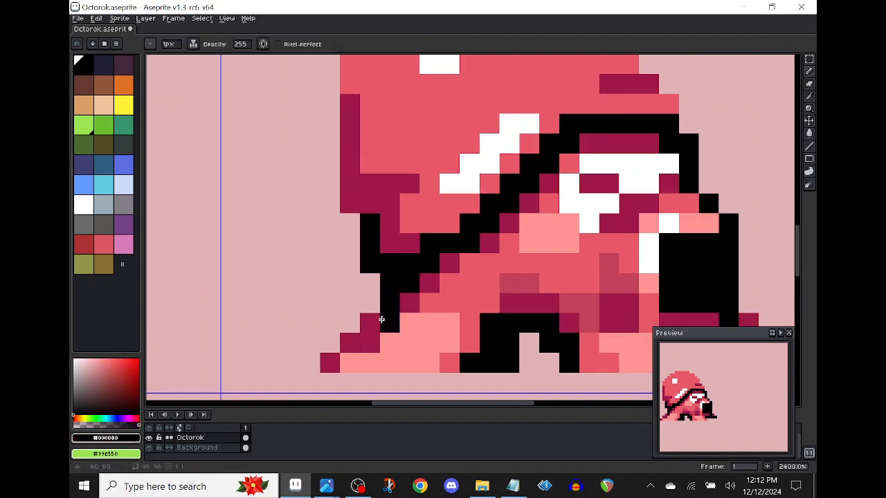
key("space")
left_click_drag(386, 184, 391, 249)
left_click(361, 237, "alt")
left_click_drag(354, 133, 358, 203)
key("space")
left_click(383, 341, "alt")
left_click_drag(360, 250, 360, 289)
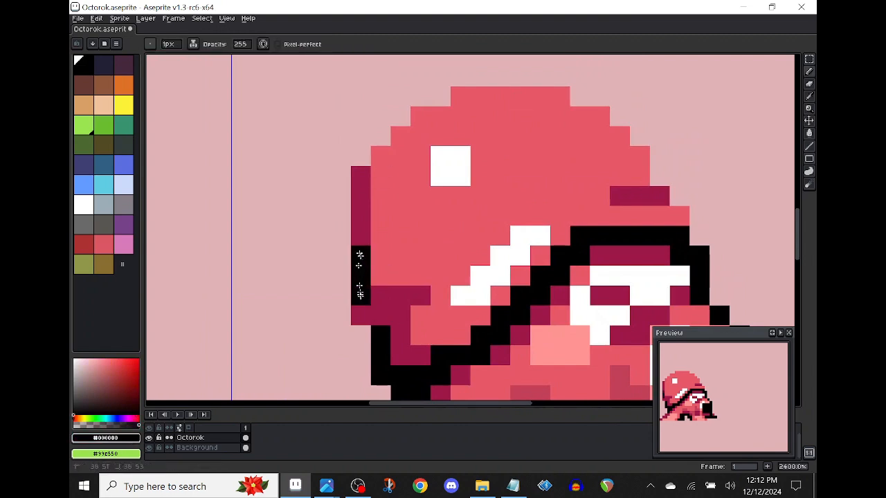
mouse_move(358, 189)
left_mouse_down()
mouse_move(358, 178)
mouse_move(354, 241)
left_mouse_up()
left_click(382, 156)
mouse_move(385, 144)
left_mouse_down()
mouse_move(413, 119)
mouse_move(520, 92)
mouse_move(593, 93)
mouse_move(614, 112)
left_mouse_up()
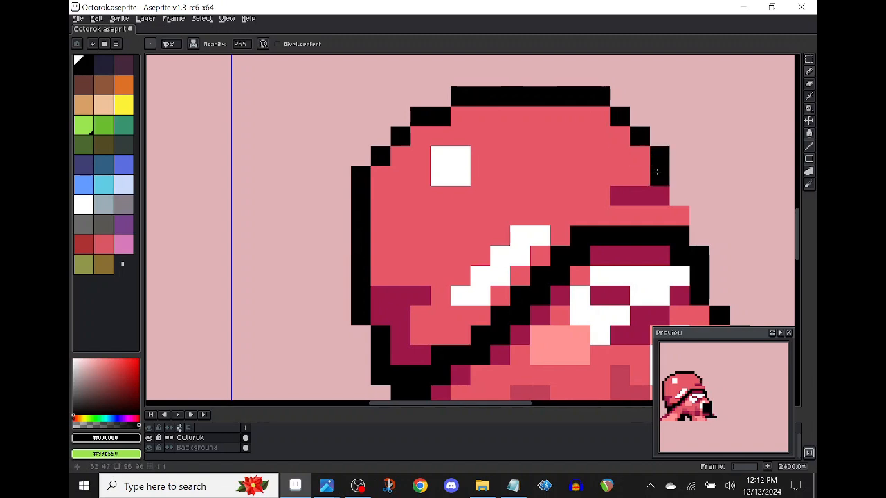
scroll(590, 211, "down", 5)
key("space")
left_click_drag(570, 227, 474, 221)
Undo the black outline strokes around the shell.
key("ctrl+z")
key("ctrl+z")
scroll(477, 184, "up", 4)
key("ctrl+z")
key("ctrl+z")
key("ctrl+z")
left_click_drag(432, 267, 448, 202)
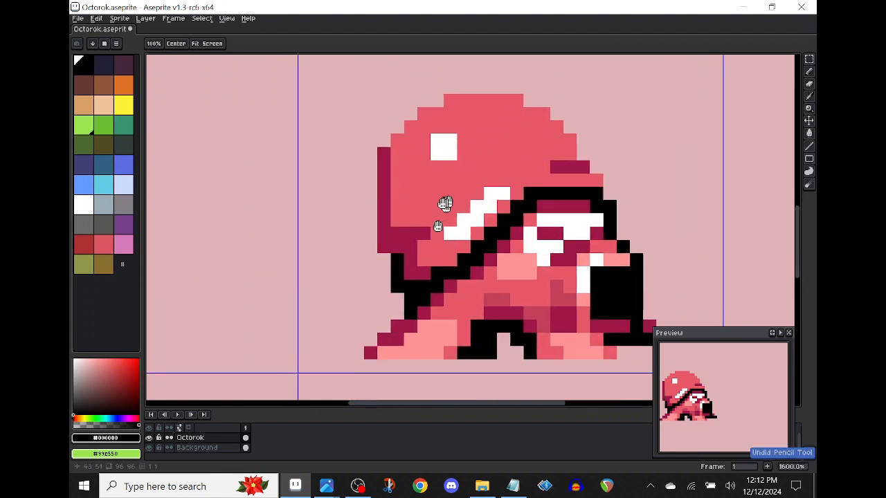
key("ctrl+z")
Outline the shell in sampled crimson from its back edge over the dome and down the front.
scroll(448, 202, "up", 1)
left_click(391, 237, "alt")
key("space")
left_click_drag(393, 201, 393, 270)
left_click(390, 171)
mouse_move(421, 124)
left_mouse_down()
mouse_move(516, 91)
mouse_move(565, 85)
mouse_move(592, 104)
left_mouse_up()
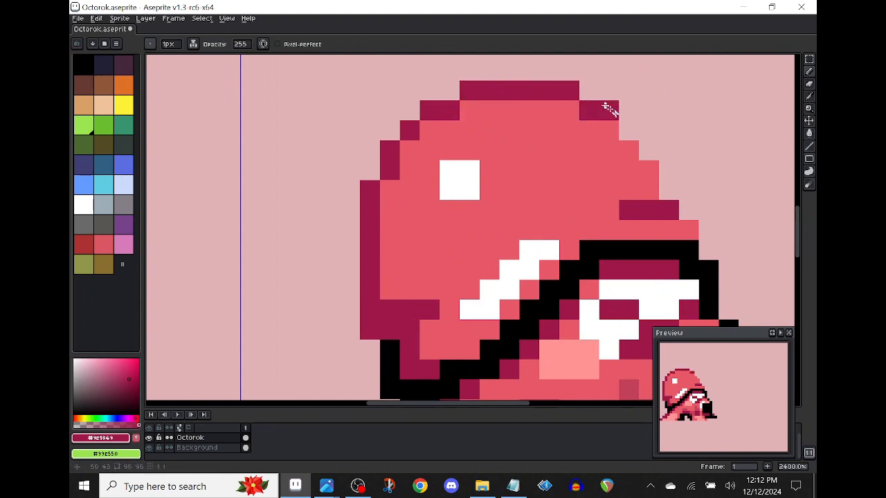
key("space")
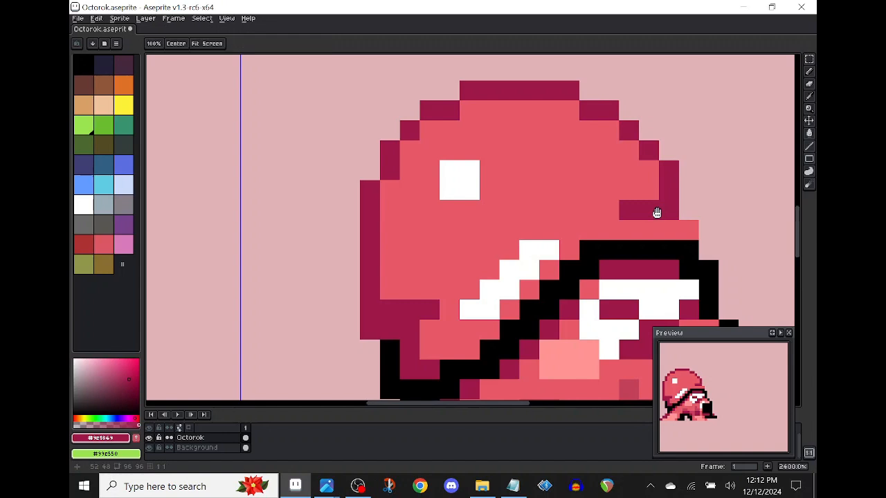
Draw a black outline outside the crimson edge on the shell's back, including its lower corner and a stepped upper pixel.
left_click_drag(657, 211, 507, 189)
left_click(236, 319, "alt")
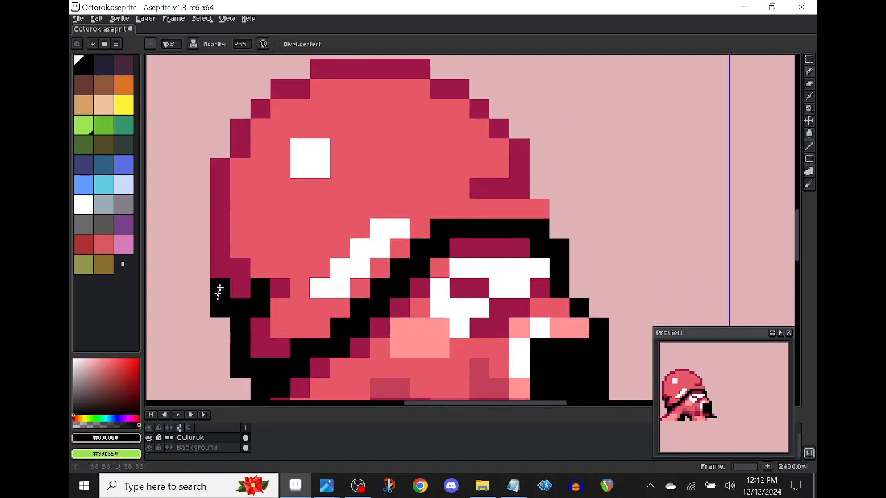
left_click_drag(205, 269, 204, 248)
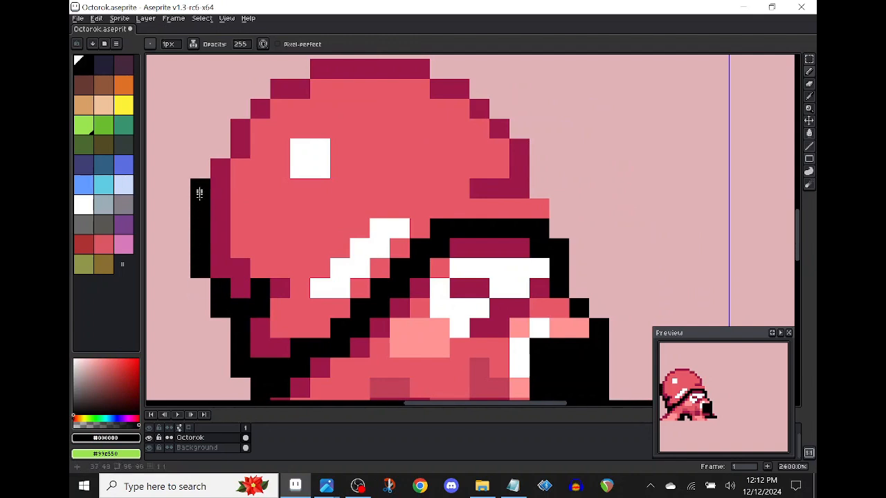
left_click(251, 218, "alt")
left_click(200, 188, "alt")
scroll(317, 236, "down", 3)
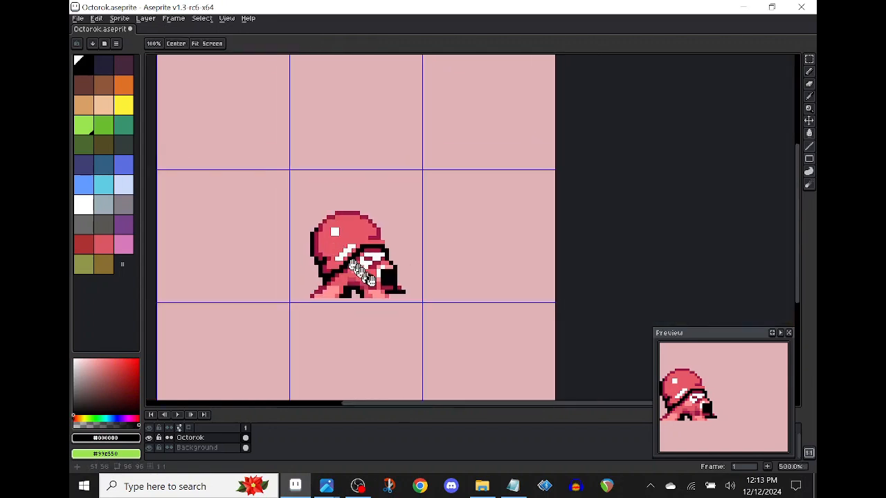
scroll(319, 232, "up", 2)
left_click_drag(320, 228, 342, 210)
scroll(342, 210, "up", 1)
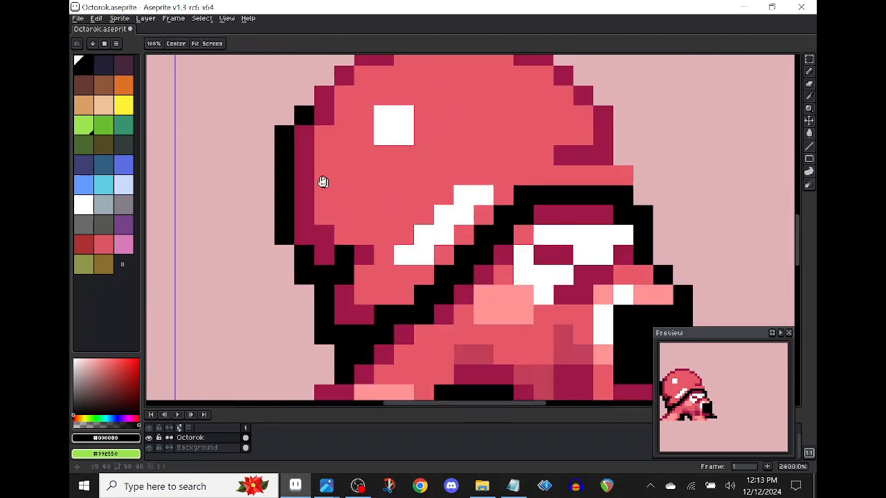
left_click_drag(285, 181, 291, 293)
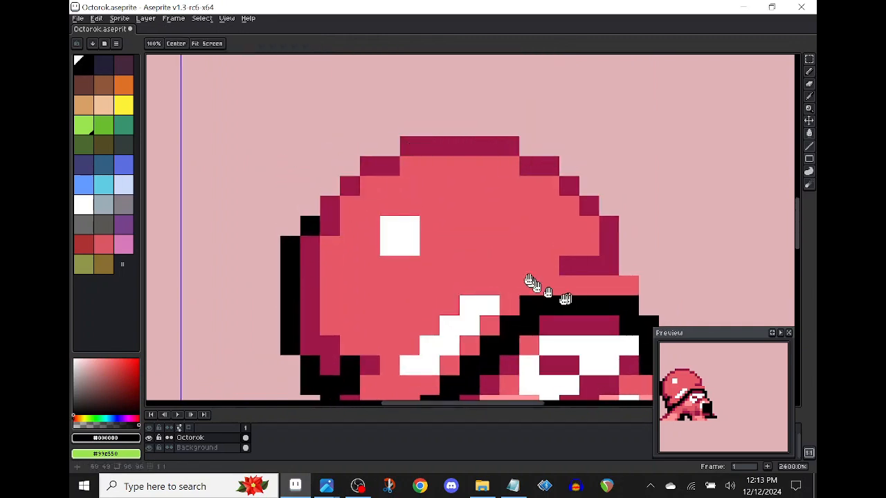
left_click_drag(538, 287, 493, 170)
left_click(456, 283, "alt")
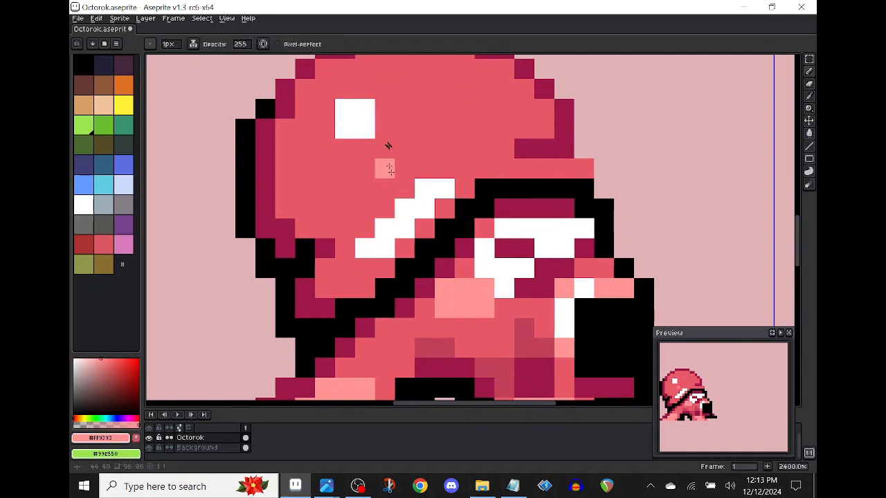
left_click_drag(468, 306, 458, 281)
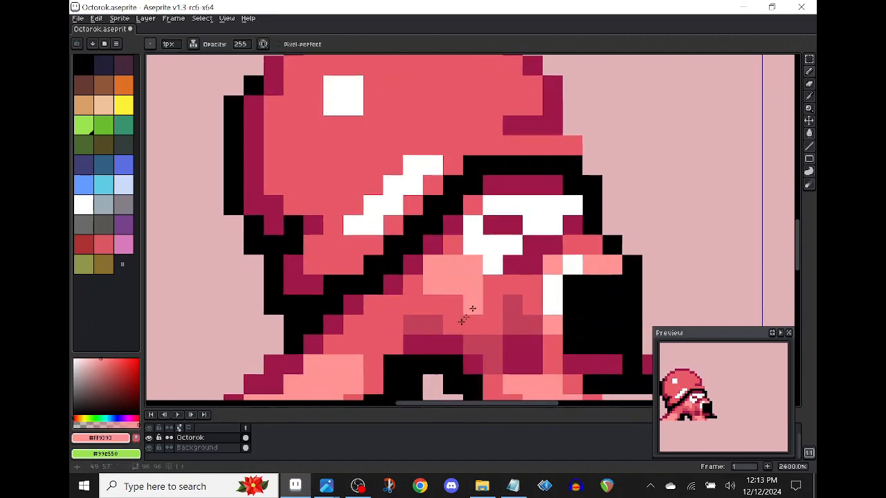
left_click_drag(476, 319, 445, 277)
scroll(444, 276, "up", 1)
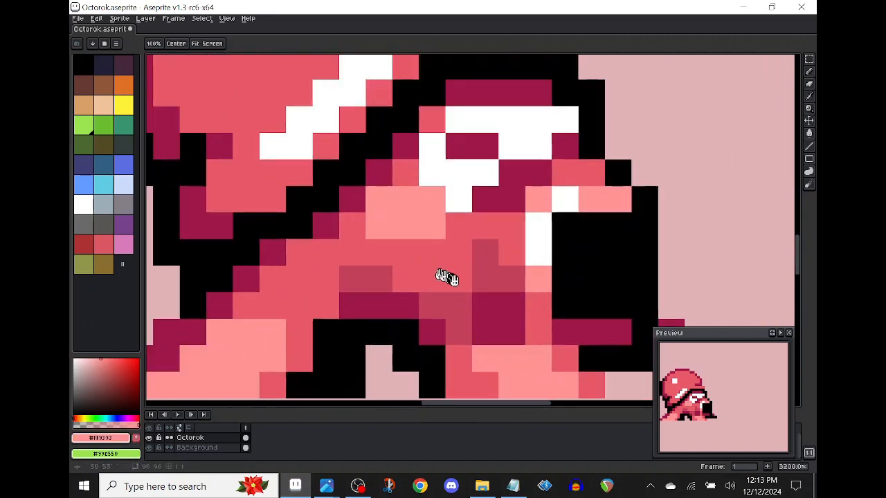
left_click(588, 256, "alt")
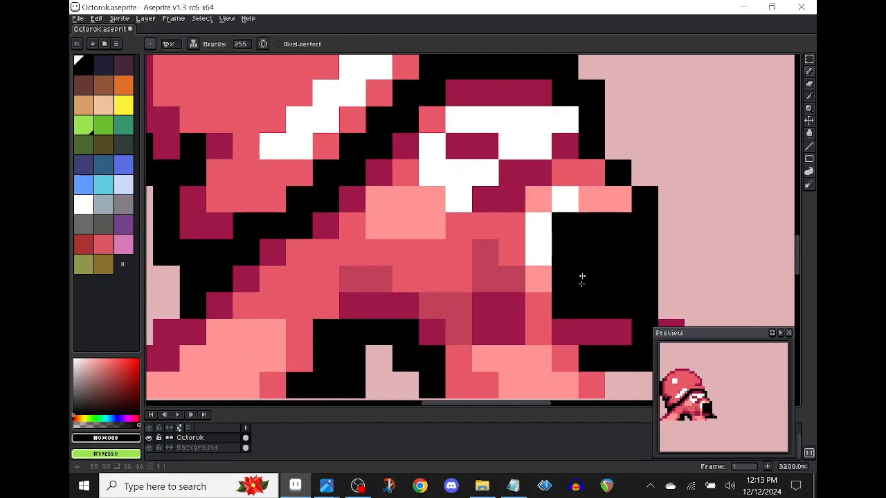
left_click(581, 330)
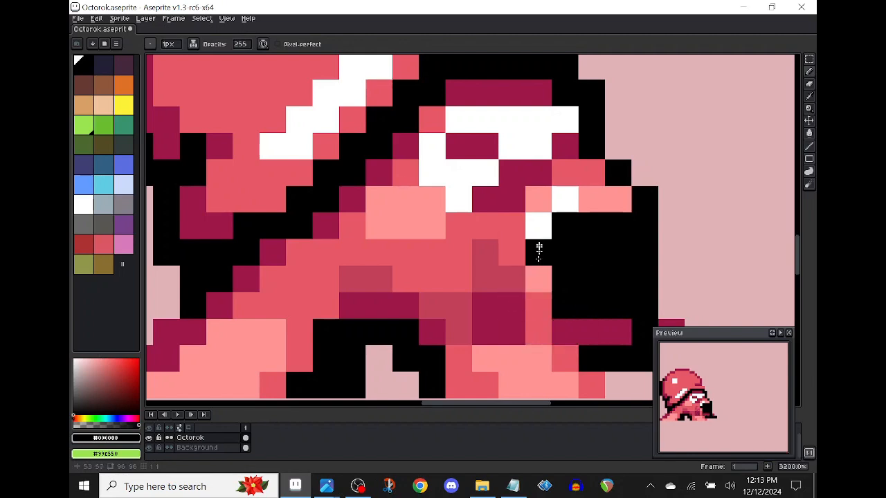
mouse_move(449, 229)
left_mouse_down()
mouse_move(511, 239)
mouse_move(486, 232)
left_mouse_up()
scroll(511, 235, "down", 1)
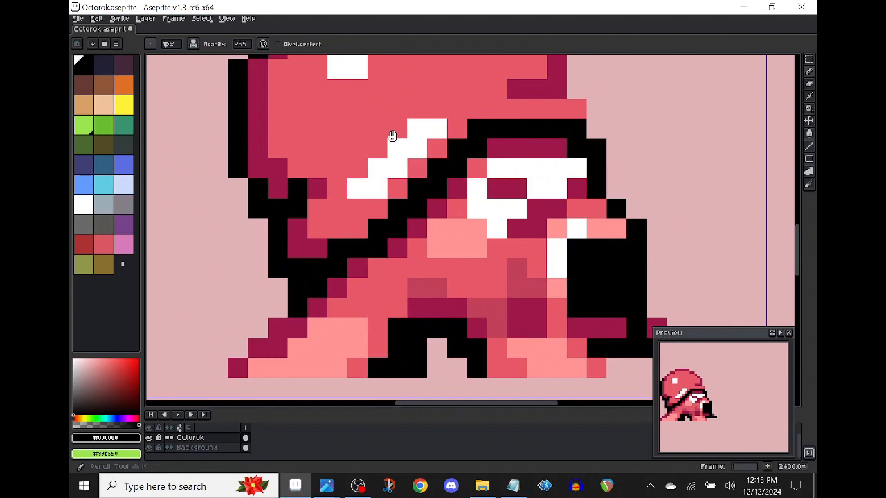
Paint light pink pixels below the shell's white stripe and a light pink band along the brim above the black line.
left_click_drag(393, 142, 391, 206)
left_click(456, 296, "alt")
scroll(374, 274, "up", 1)
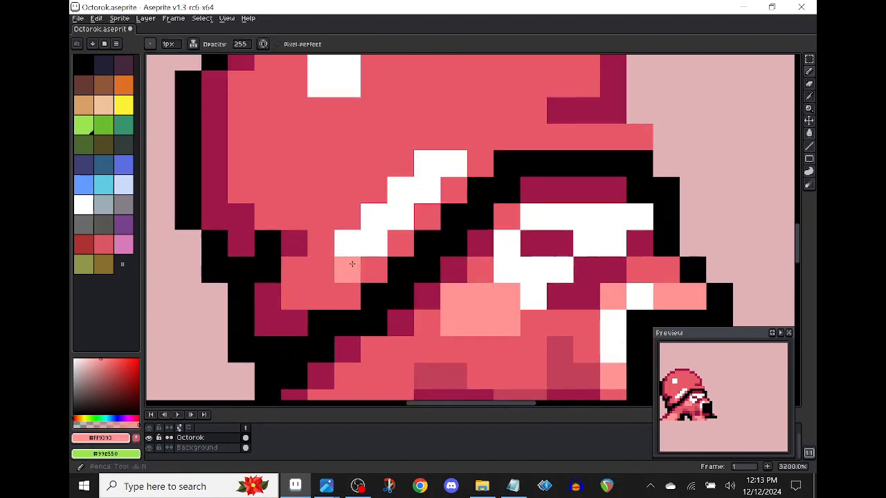
left_click_drag(351, 264, 328, 267)
left_click_drag(467, 141, 559, 135)
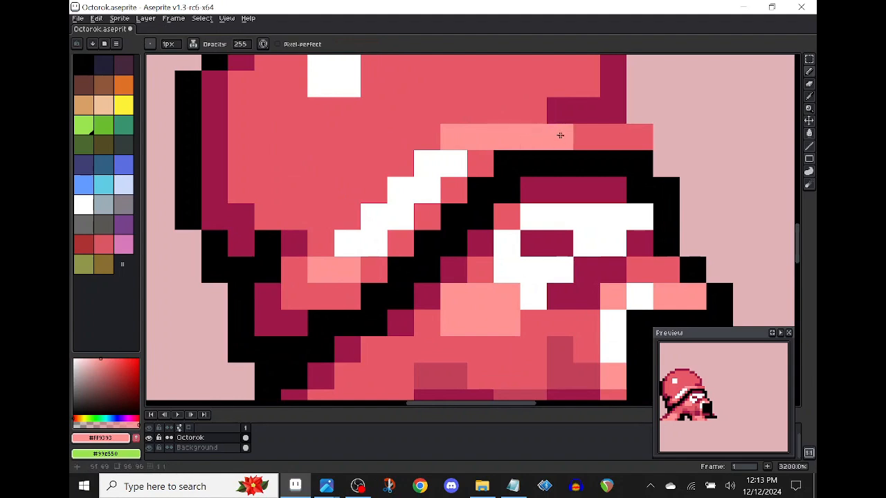
Surround the white highlight on the shell's dome with a rounded light pink glow.
left_click_drag(367, 158, 421, 203)
scroll(413, 171, "up", 1)
mouse_move(438, 79)
left_mouse_down()
mouse_move(436, 102)
mouse_move(397, 153)
mouse_move(333, 157)
mouse_move(361, 250)
left_mouse_up()
mouse_move(361, 237)
left_mouse_down()
mouse_move(363, 192)
mouse_move(388, 121)
mouse_move(456, 119)
mouse_move(465, 207)
left_mouse_up()
mouse_move(434, 173)
left_mouse_down()
mouse_move(500, 173)
mouse_move(513, 208)
mouse_move(516, 304)
left_mouse_up()
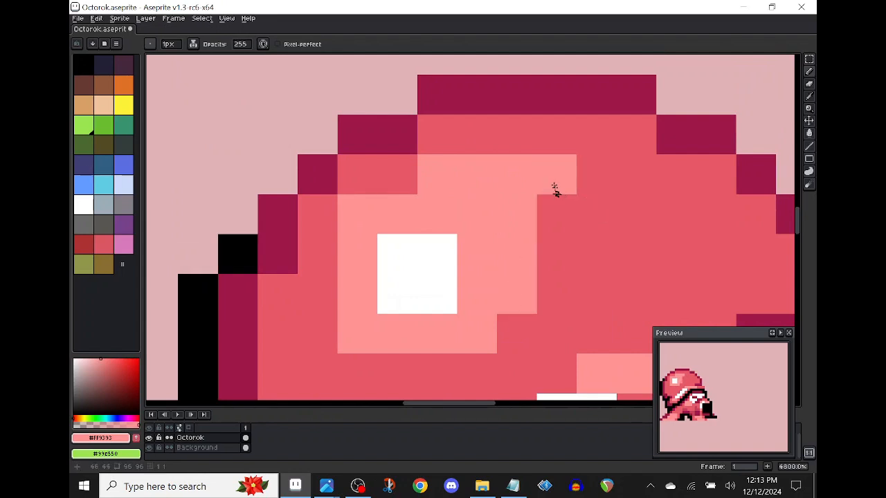
left_click_drag(552, 215, 556, 245)
left_click_drag(365, 379, 435, 197)
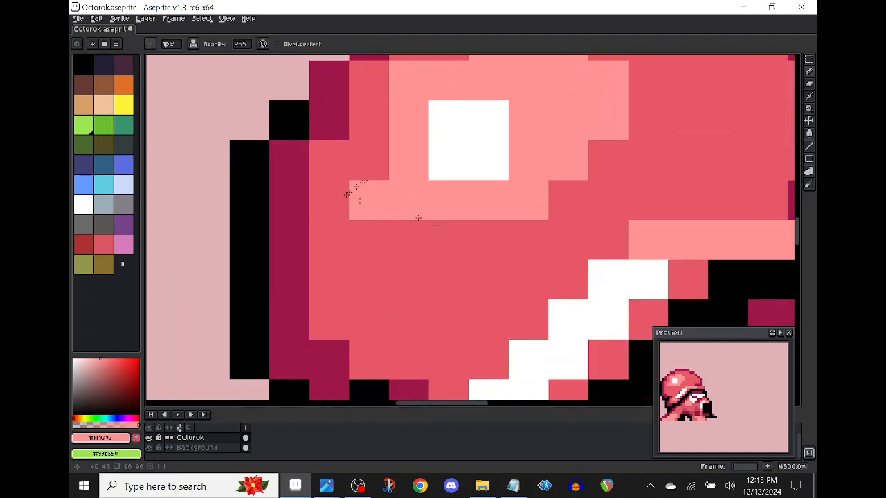
mouse_move(461, 240)
left_mouse_down()
mouse_move(510, 243)
mouse_move(551, 217)
mouse_move(590, 167)
left_mouse_up()
left_click(342, 205)
key("ctrl+z")
left_click_drag(372, 121, 378, 188)
key("space")
Move the crimson edge at the shell's lower front one pixel inward and outline its outside in black.
left_click_drag(609, 233, 396, 274)
left_click(637, 232, "alt")
left_click_drag(637, 212, 632, 161)
key("space")
mouse_move(536, 260)
left_mouse_down()
mouse_move(517, 190)
mouse_move(471, 155)
left_mouse_up()
left_click(576, 219, "alt")
left_click_drag(610, 144, 615, 115)
scroll(615, 116, "down", 4)
key("space")
left_click_drag(613, 151, 593, 172)
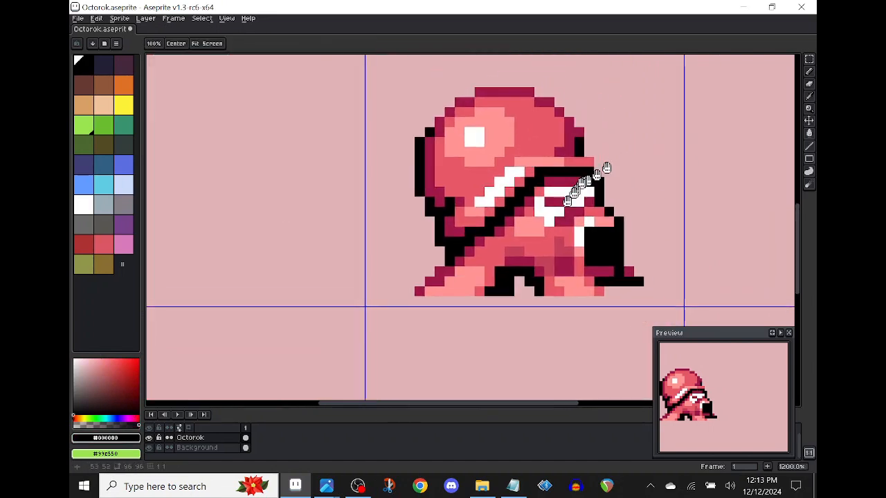
Add a black pixel to the back leg's outer edge and shade its inner side with crimson and mid-tone pink.
scroll(465, 306, "up", 2)
left_click(417, 244)
key("space")
left_click_drag(478, 265, 450, 272)
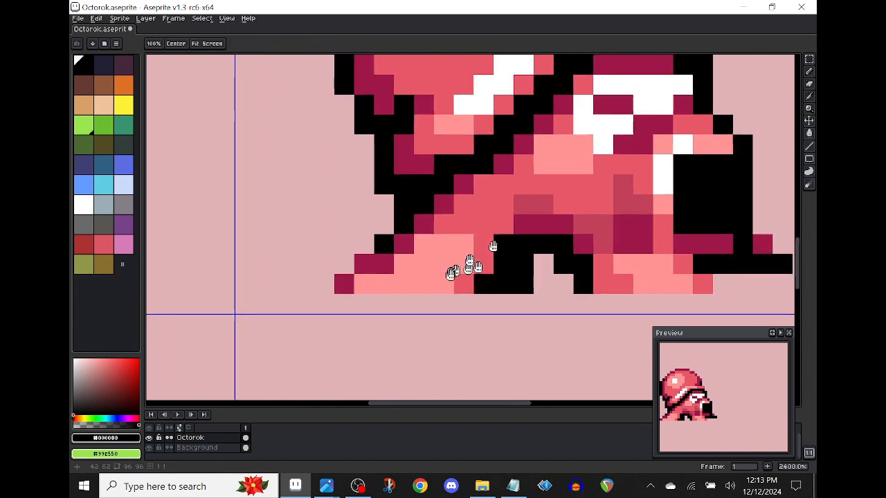
left_click(532, 218, "alt")
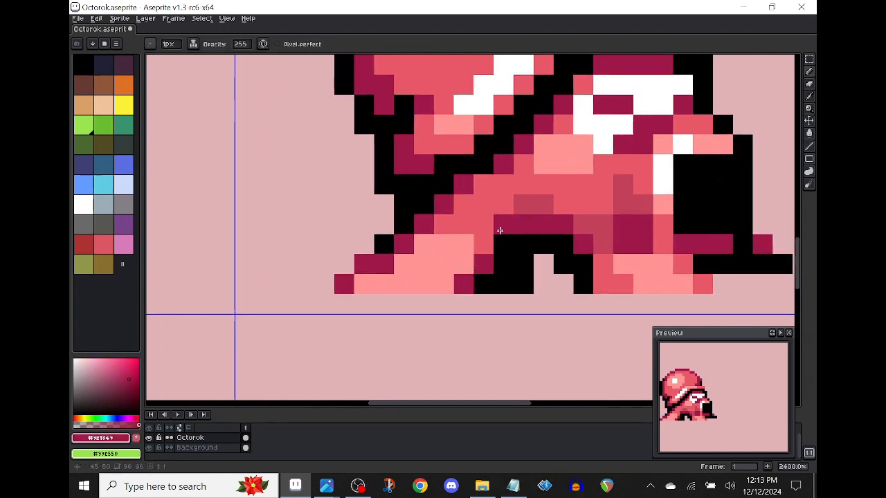
left_click(465, 267, "alt")
left_click(430, 283)
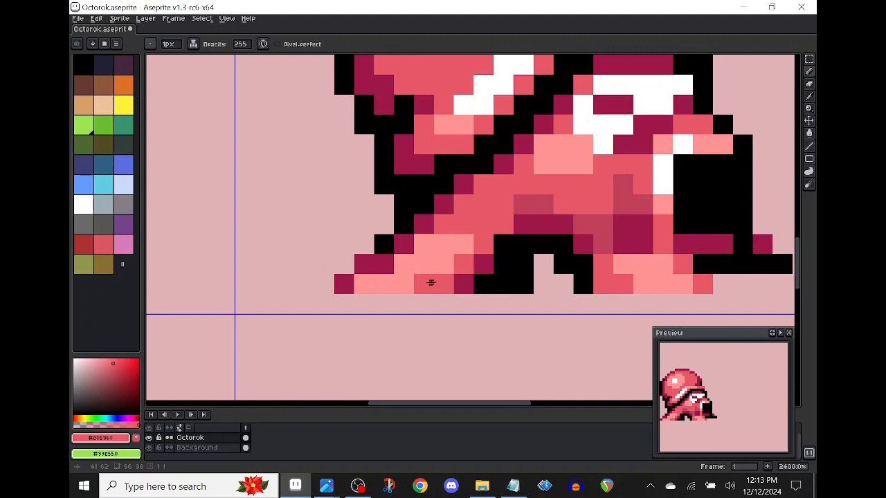
Try painting mid-tone pink and darker pixels at the bottom of the gap between the legs.
key("space")
left_click_drag(488, 267, 289, 298)
left_click(344, 309)
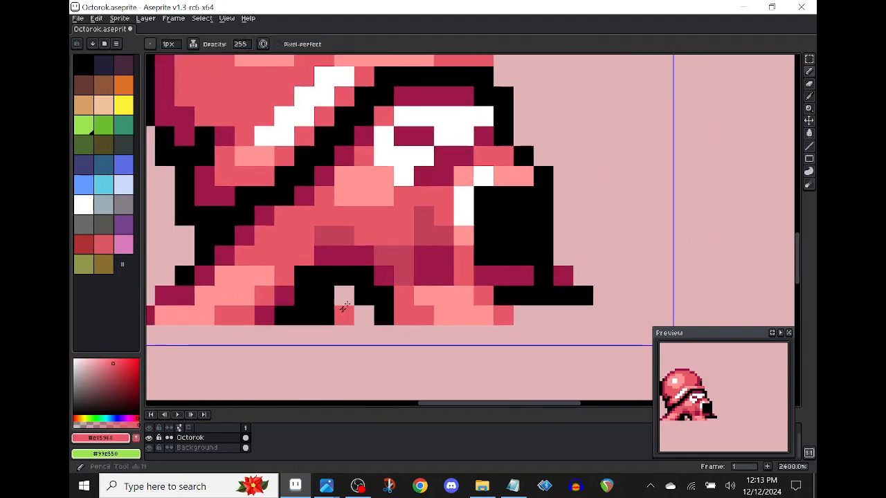
left_click(415, 253, "alt")
left_click(364, 310)
left_click(346, 312)
key("space")
left_click_drag(421, 208, 447, 205)
key("ctrl+z")
Paint dark rose pixels at the base of the leg gap and a ground-level strip under the snout, filling the gap's top black.
left_click(427, 251, "alt")
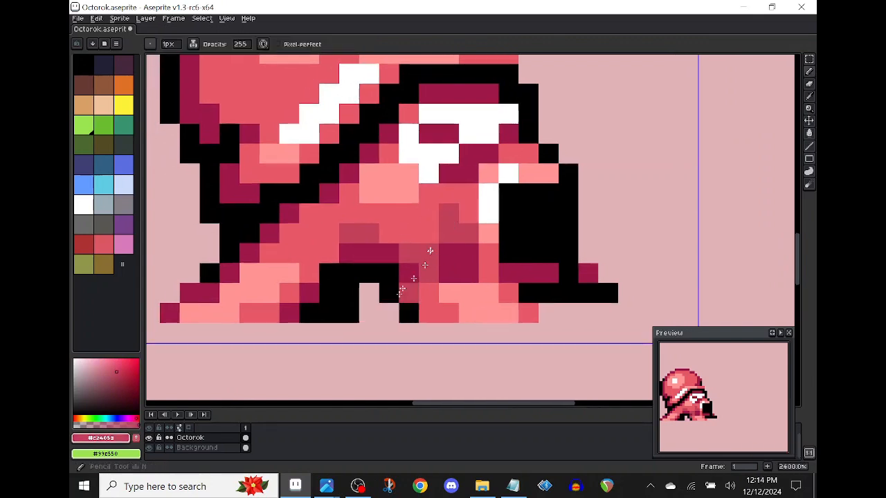
left_click_drag(547, 309, 654, 313)
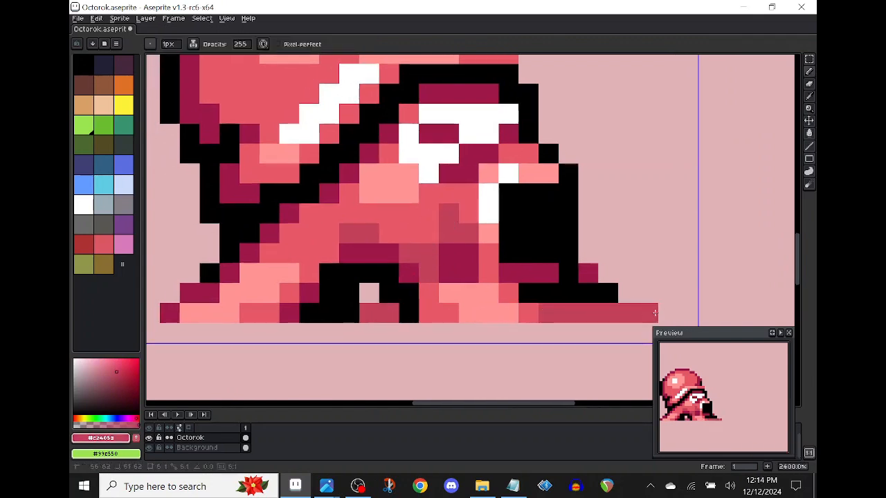
left_click(410, 306, "alt")
left_click(405, 298)
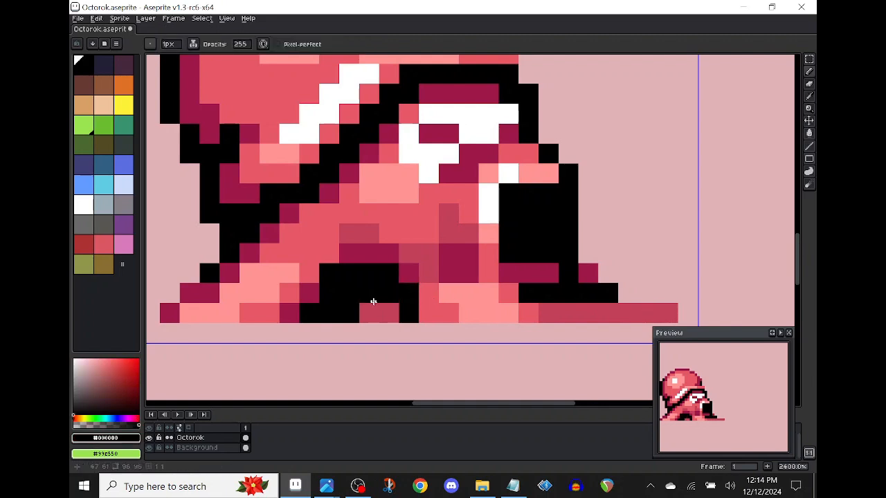
left_click(374, 311, "alt")
left_click_drag(376, 312, 409, 321)
Try light pink pixels at the end of the ground strip, and undo them along with the dark rose strip under the snout.
left_click_drag(481, 215, 465, 270)
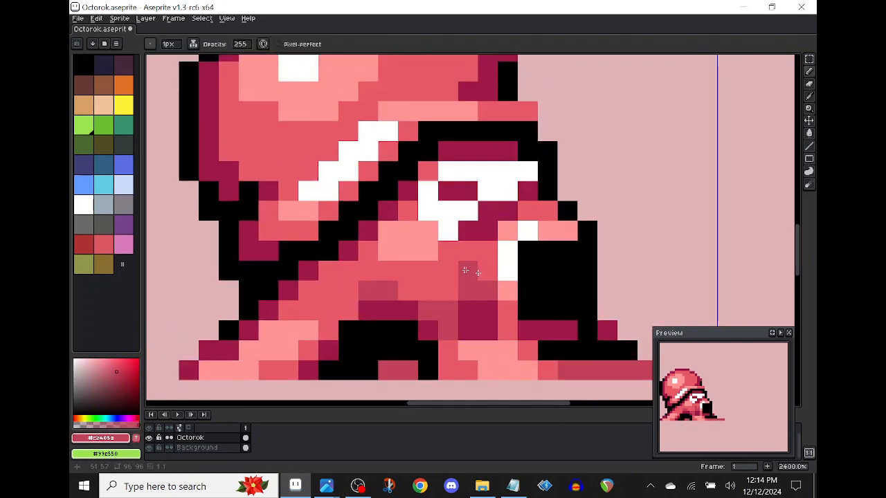
left_click(413, 255, "alt")
scroll(598, 360, "right", 3)
left_click(588, 360)
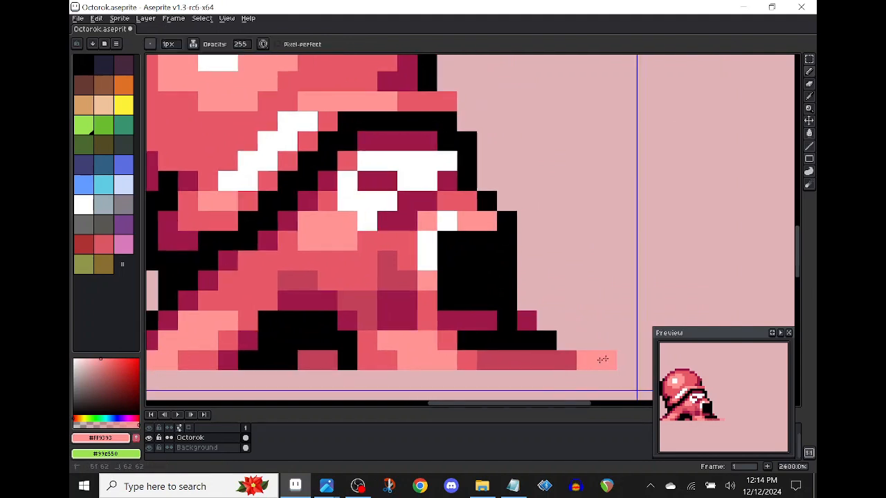
key("ctrl+z")
key("ctrl+z")
left_click_drag(443, 350, 490, 311)
key("ctrl+z")
Mix a dusty rose from the background pink, using HSV saturation 38 and value 73.
left_click(616, 234, "alt")
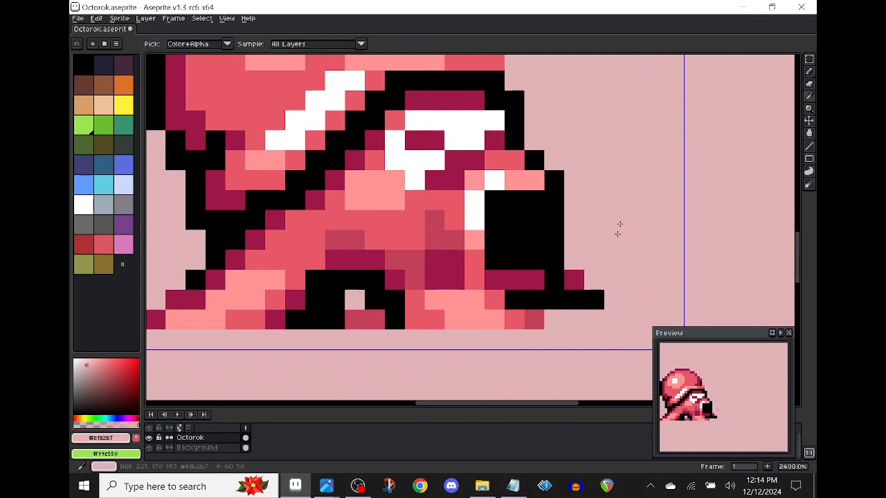
left_click(125, 441)
left_click(101, 375)
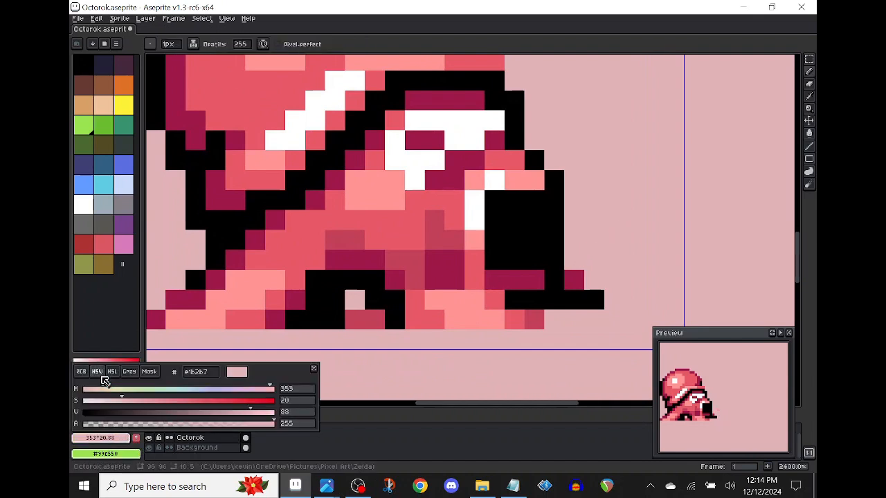
left_click_drag(246, 416, 235, 416)
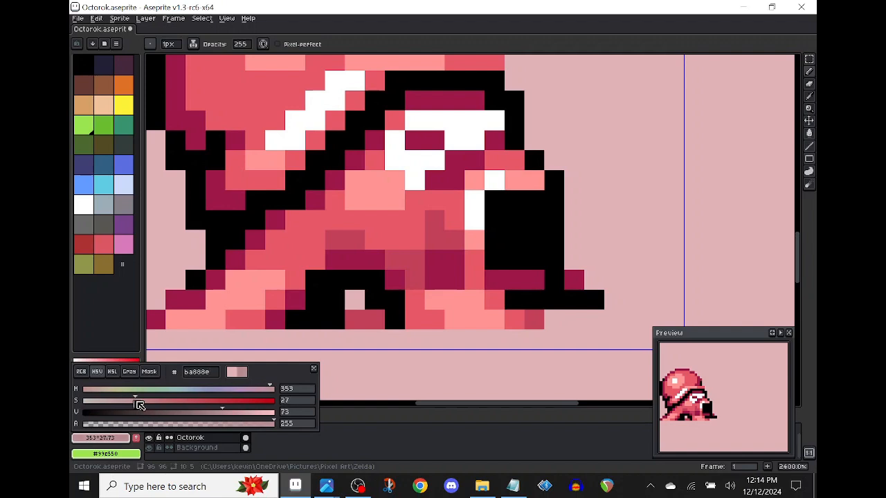
left_click(585, 321)
key("ctrl+z")
left_click(105, 437)
left_click_drag(135, 401, 156, 403)
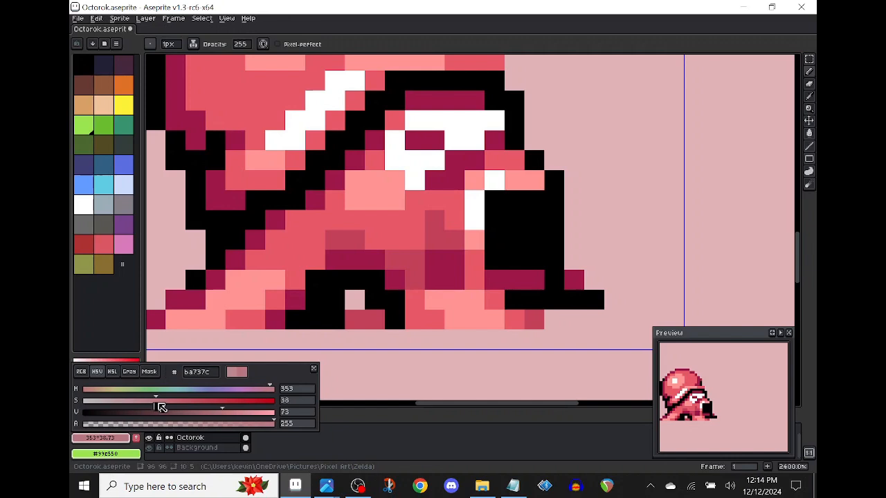
Paint dusty rose ground shadows under the snout, in the leg gap's base and behind the back leg, undoing the last stroke.
left_click(572, 336)
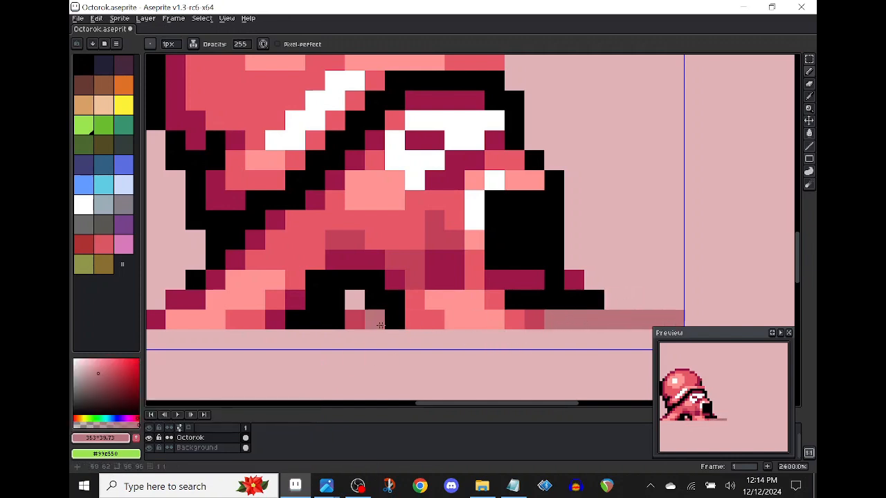
left_click_drag(346, 312, 514, 298)
mouse_move(308, 296)
left_mouse_down()
mouse_move(288, 295)
mouse_move(378, 280)
left_mouse_up()
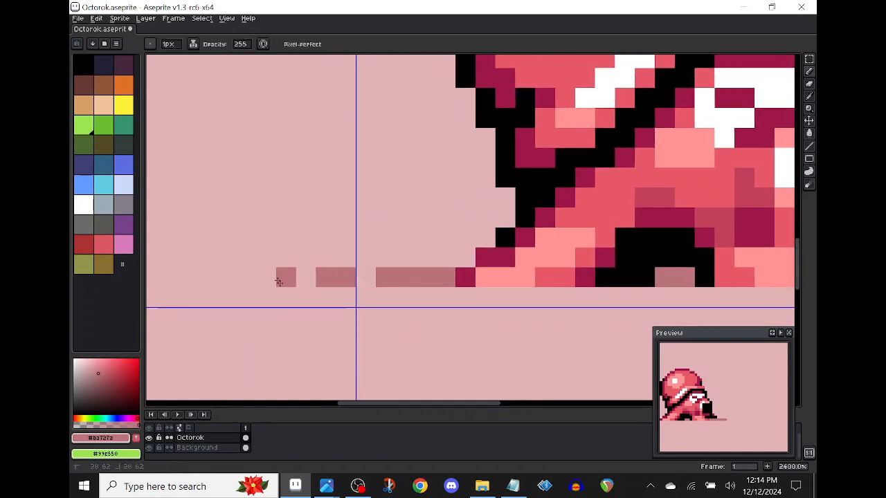
scroll(377, 335, "down", 6)
key("ctrl+z")
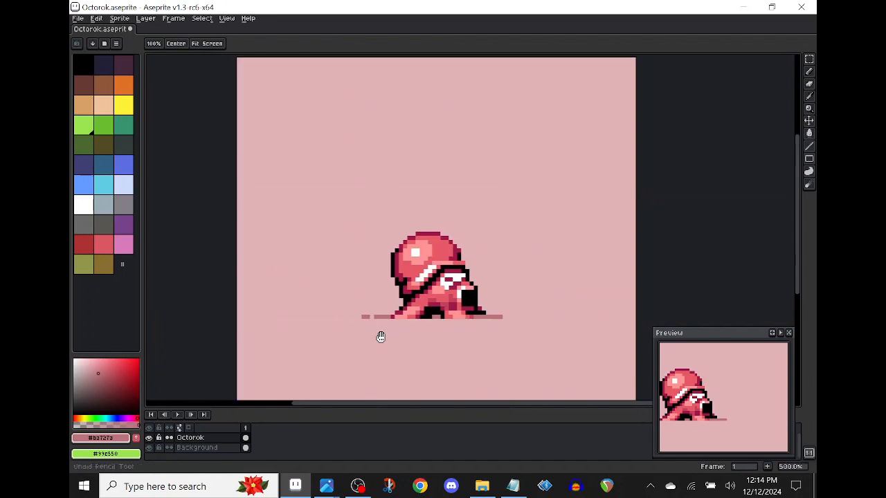
Trim the shadow behind the back leg with background pink, leaving a four-pixel strip and one detached pixel.
scroll(380, 334, "up", 6)
left_click(312, 229, "alt")
left_click(280, 260)
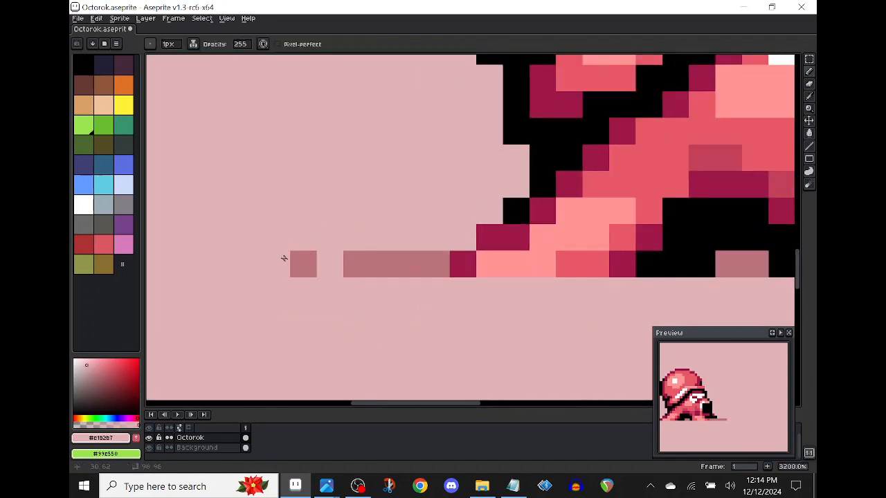
left_click(294, 261, "alt")
scroll(491, 360, "down", 4)
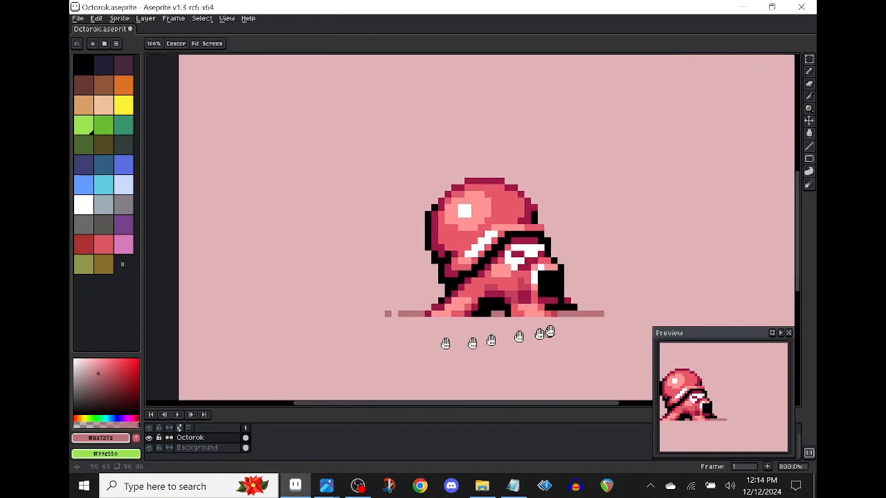
Extend the front ground shadow by one dusty rose pixel and break it with a background-pink gap just before its tip.
scroll(554, 325, "up", 2)
scroll(559, 319, "up", 2)
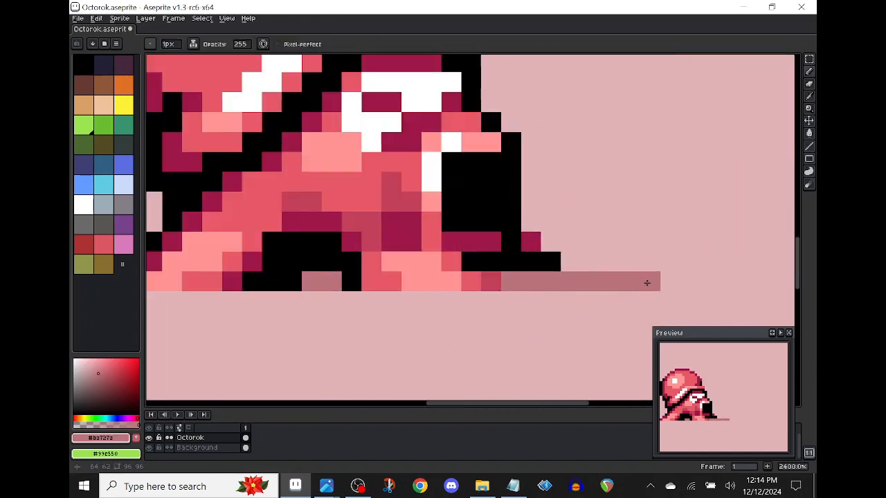
left_click(611, 318, "alt")
left_click(609, 281)
Fill the rest of the gap between the legs with black and extend the black shadow under the snout down to ground level.
scroll(565, 321, "down", 5)
left_click_drag(561, 330, 550, 334)
scroll(528, 323, "up", 5)
left_click(473, 293, "alt")
left_click_drag(471, 314, 451, 314)
mouse_move(630, 298)
left_mouse_down()
mouse_move(572, 301)
mouse_move(623, 310)
left_mouse_up()
Paint a crimson pixel at the inner base of the front leg, beside the black gap.
left_click(433, 273, "alt")
left_click(451, 311)
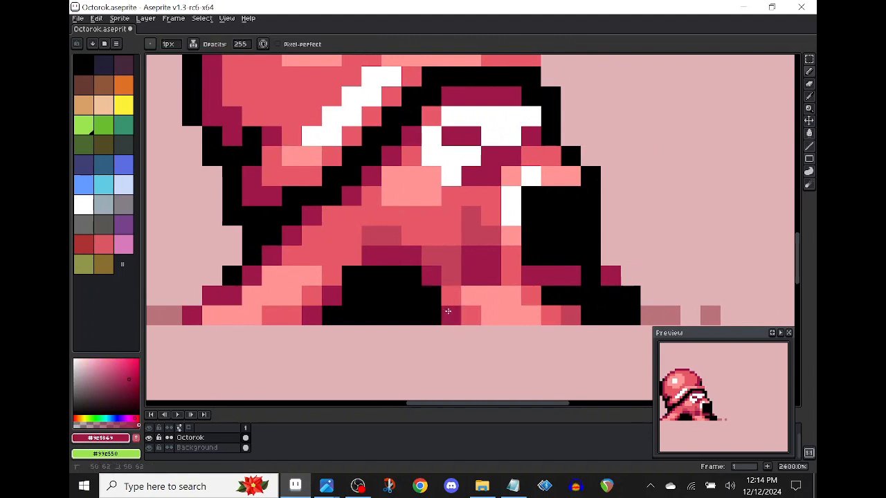
scroll(533, 318, "down", 3)
scroll(533, 312, "up", 4)
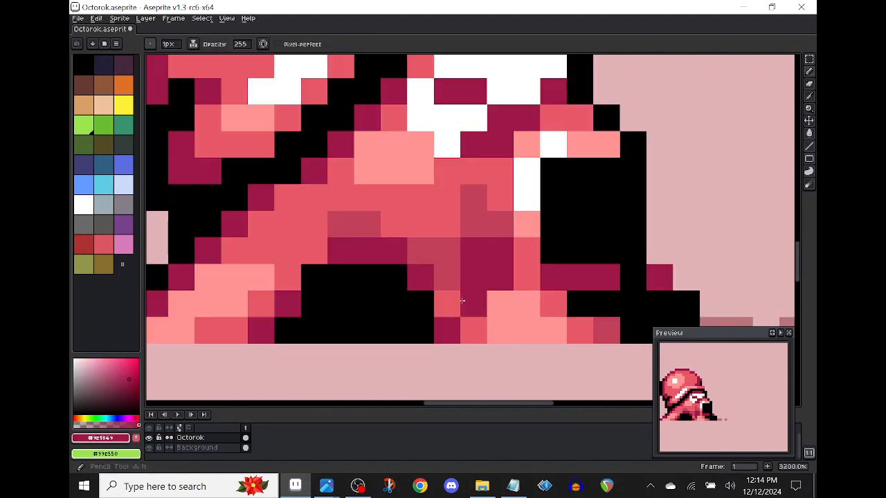
Lighten the dark shading atop the front leg with mid-tone pink, undo the last stroke, and add crimson pixels along its outer side.
left_click(470, 297, "alt")
left_click_drag(446, 276, 492, 274)
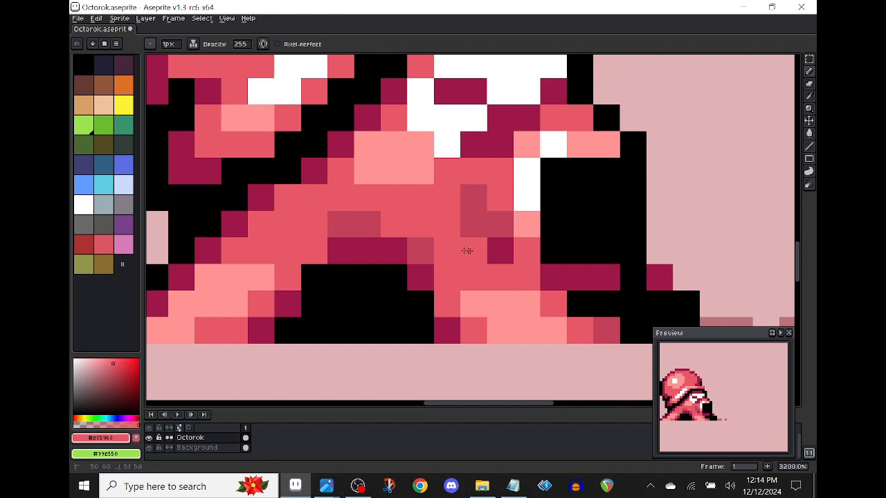
key("ctrl+z")
left_click(504, 251, "alt")
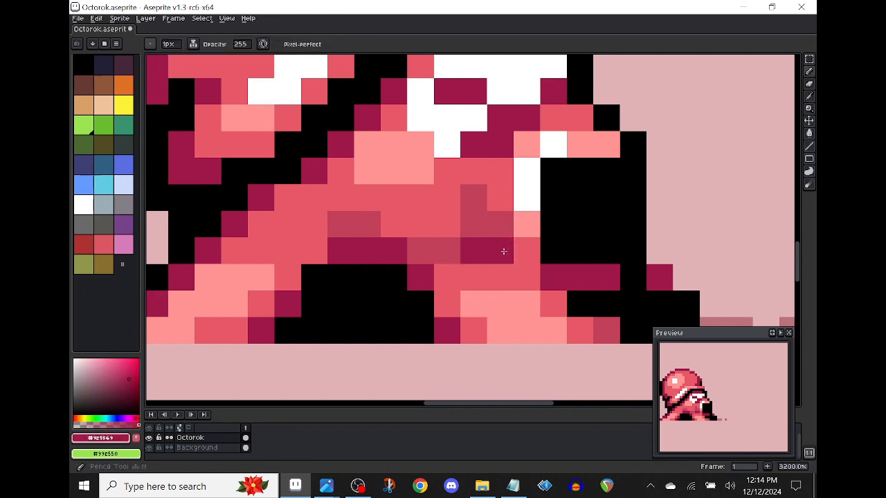
left_click(523, 293)
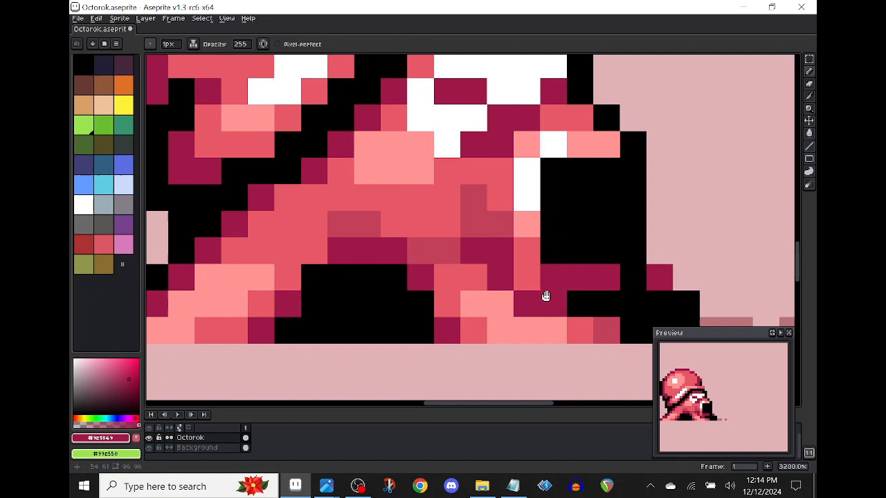
Review the whole sprite with its ground shadow and switch to OBS Studio.
left_click_drag(545, 296, 457, 317)
left_click(436, 276, "alt")
key("space")
scroll(549, 268, "down", 4)
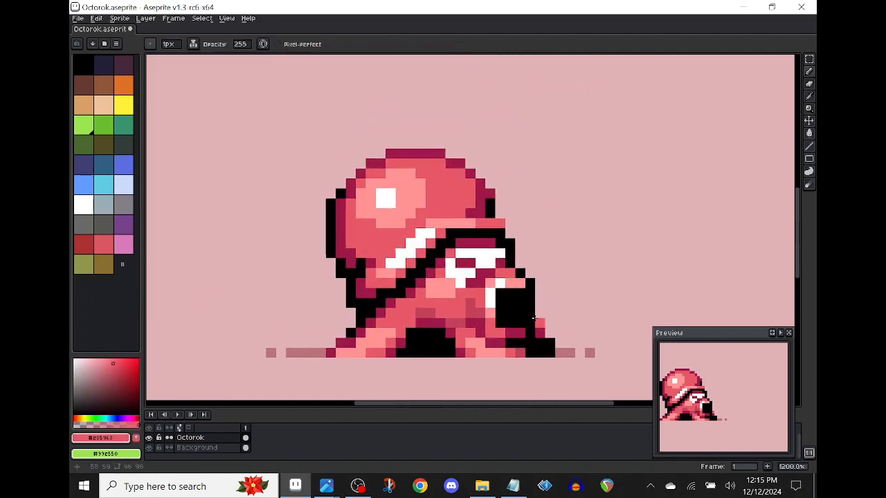
left_click(365, 488)
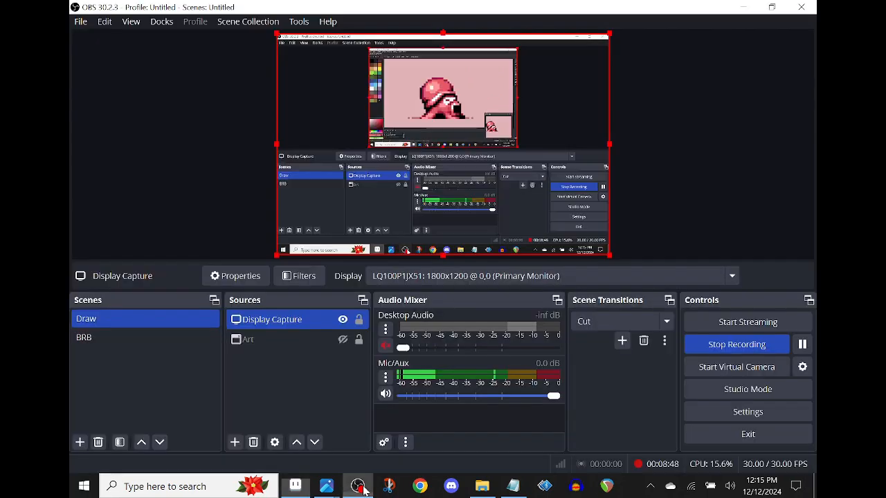